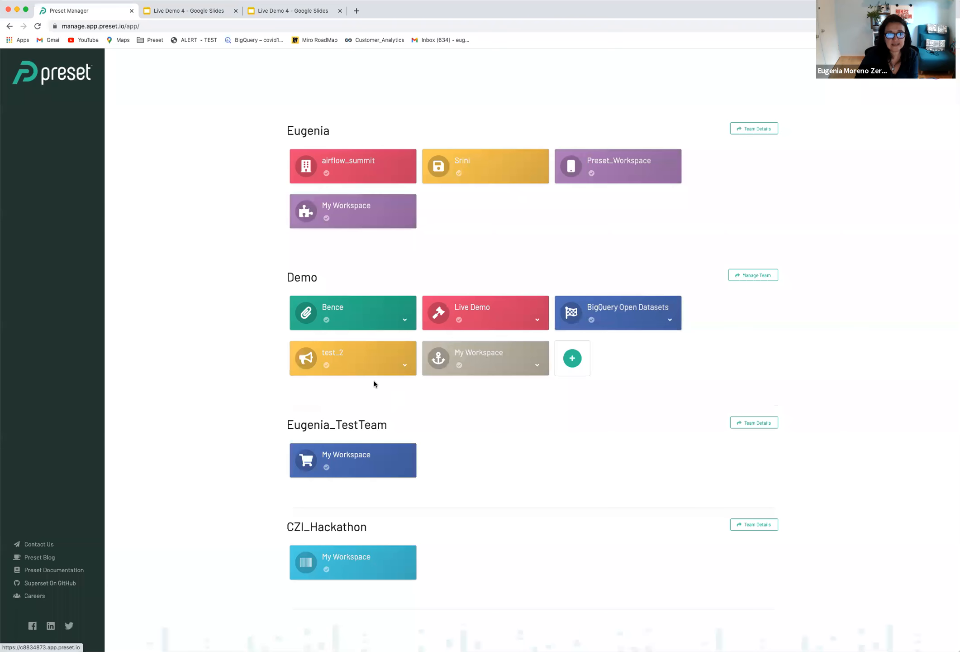
- Open the Annotation Live Demo dashboard in the Live Demo workspace and delete the container with the missing chart above its charts
click(478, 309)
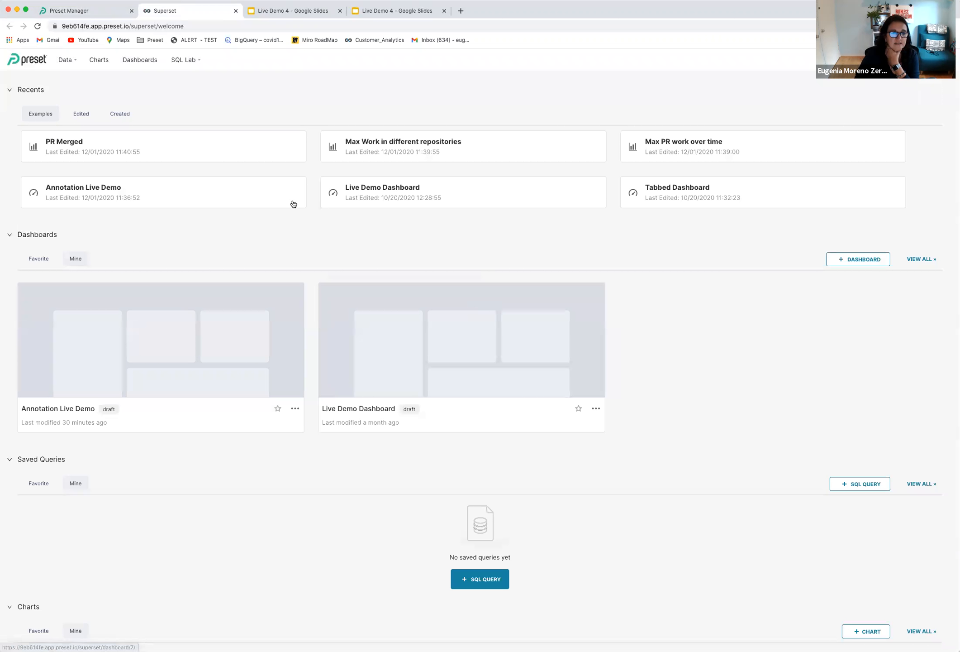
click(140, 60)
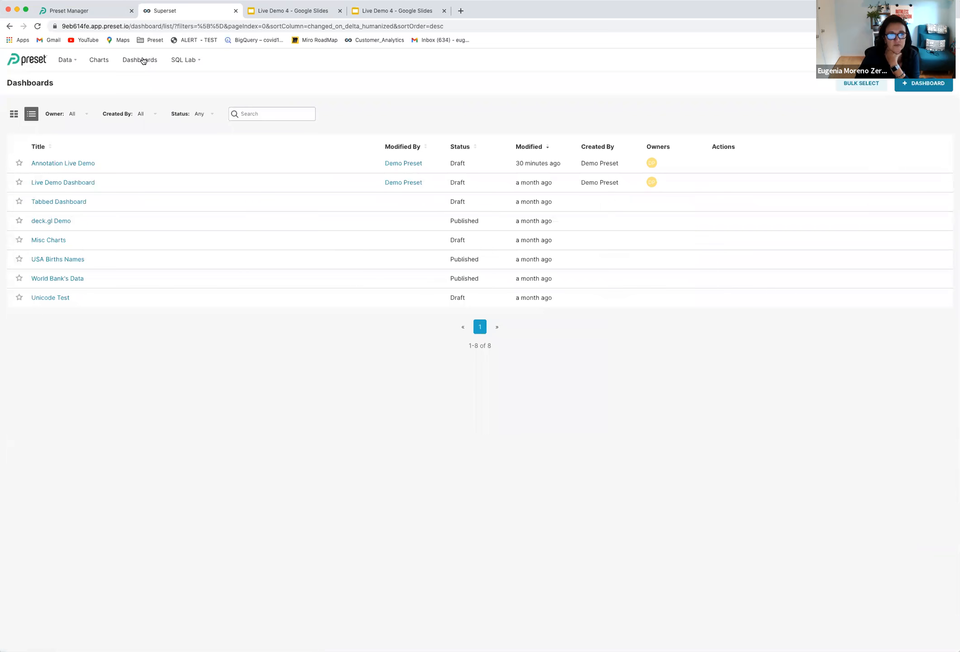
click(80, 162)
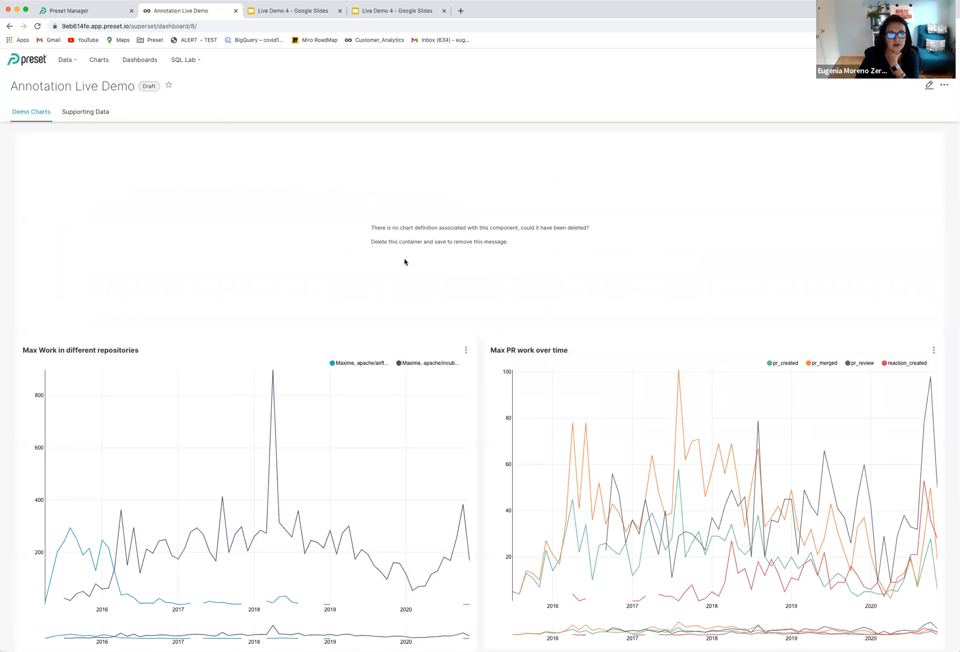
click(930, 85)
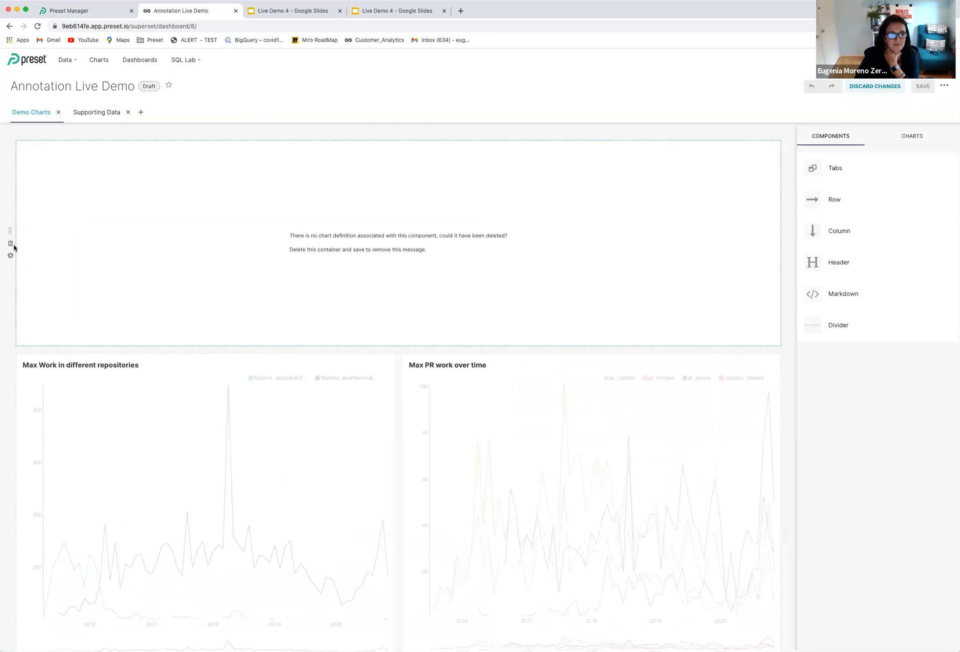
click(11, 245)
- Add the PR Merged chart in a new row above the other charts, widen it to the full row and save the dashboard
click(911, 137)
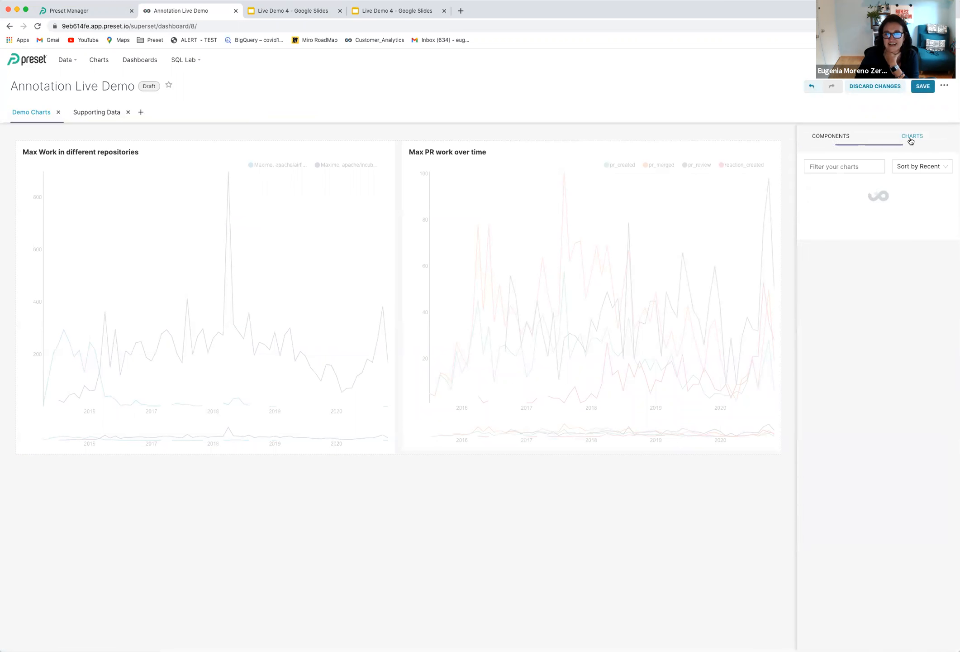
drag(839, 209, 525, 135)
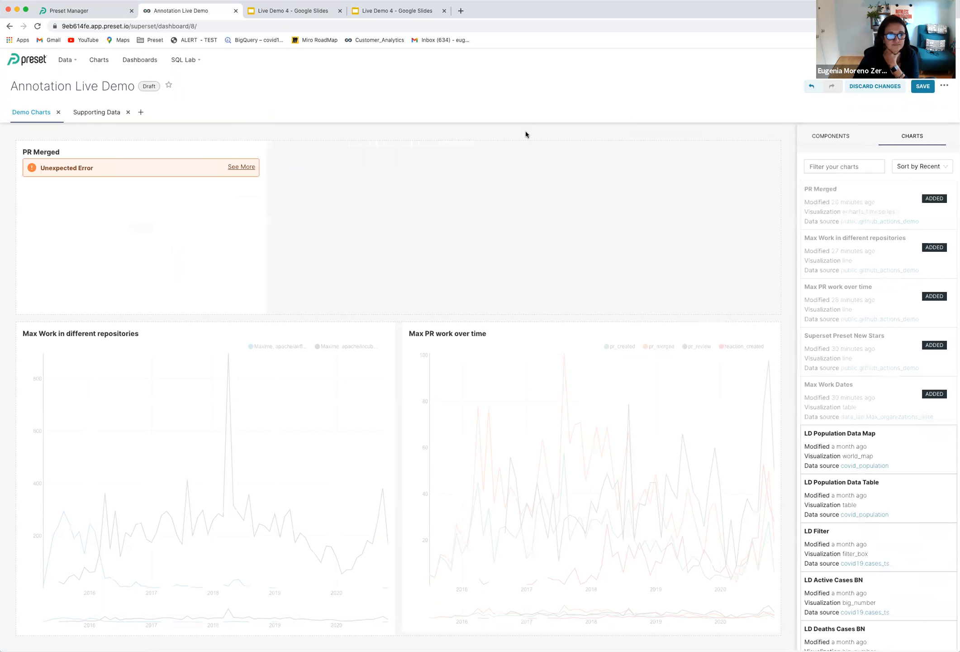
click(244, 166)
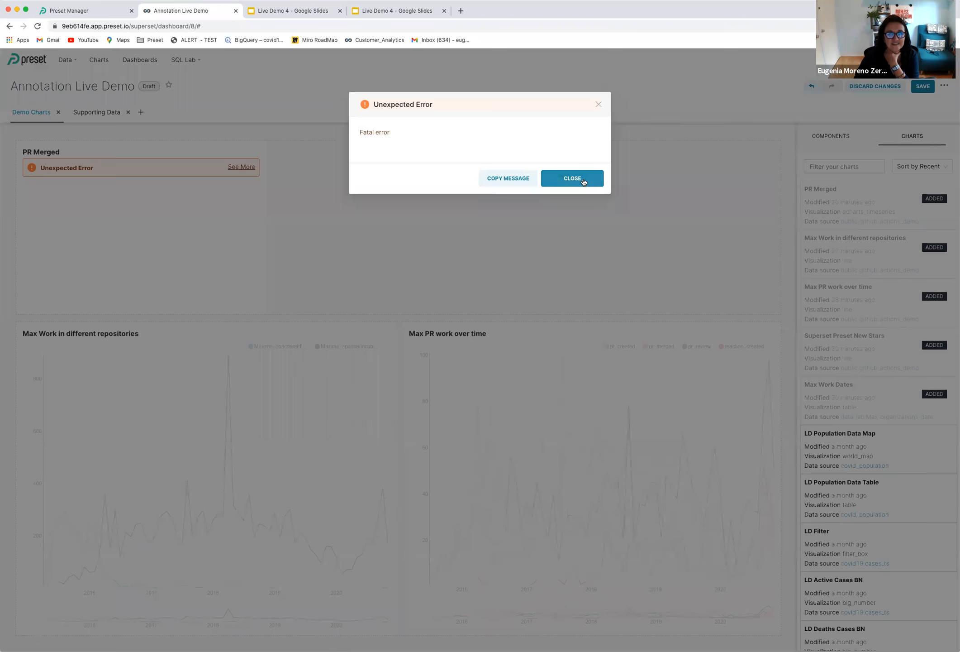
click(582, 181)
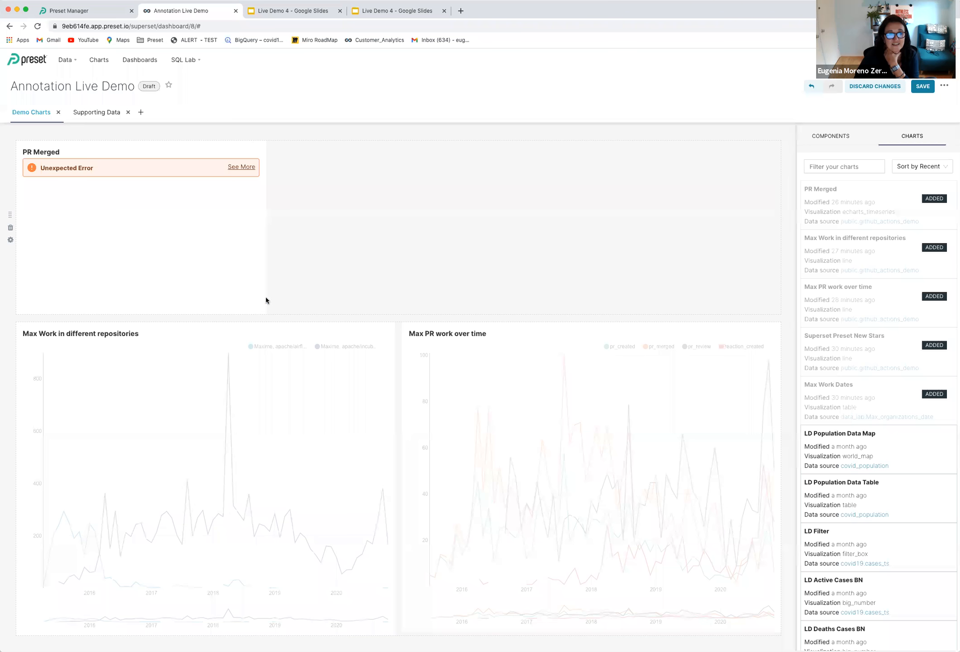
drag(267, 310, 784, 349)
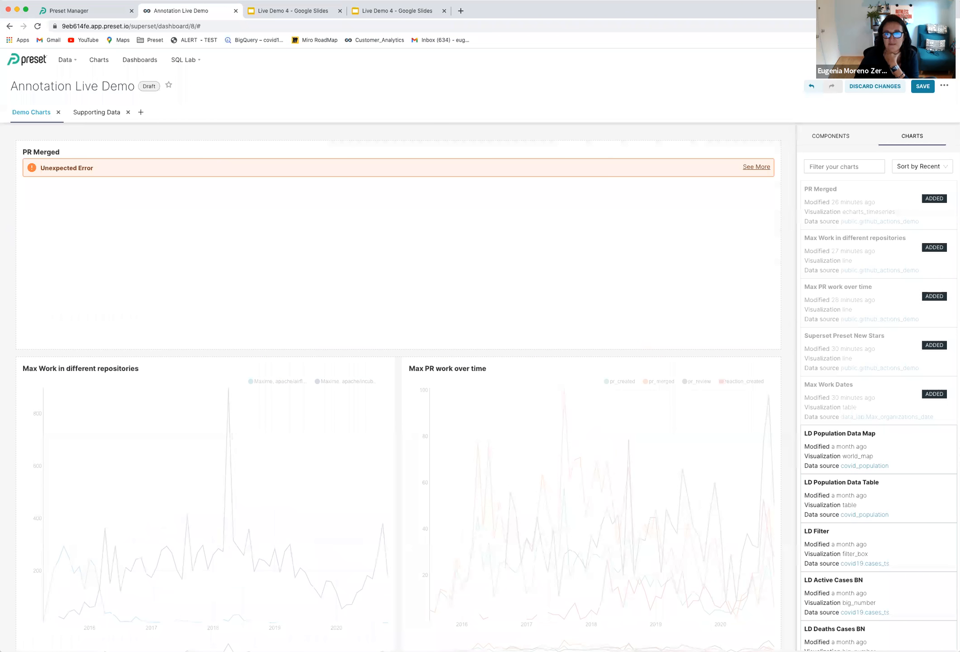
click(923, 86)
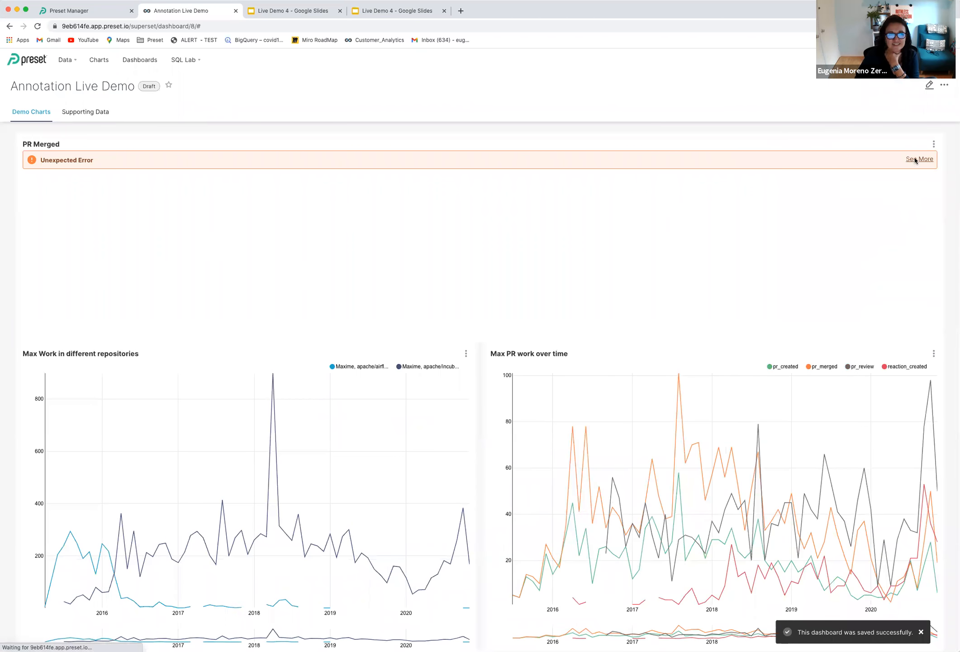
- Check the PR Merged chart's error details, delete the chart from the dashboard and save
click(915, 160)
click(569, 178)
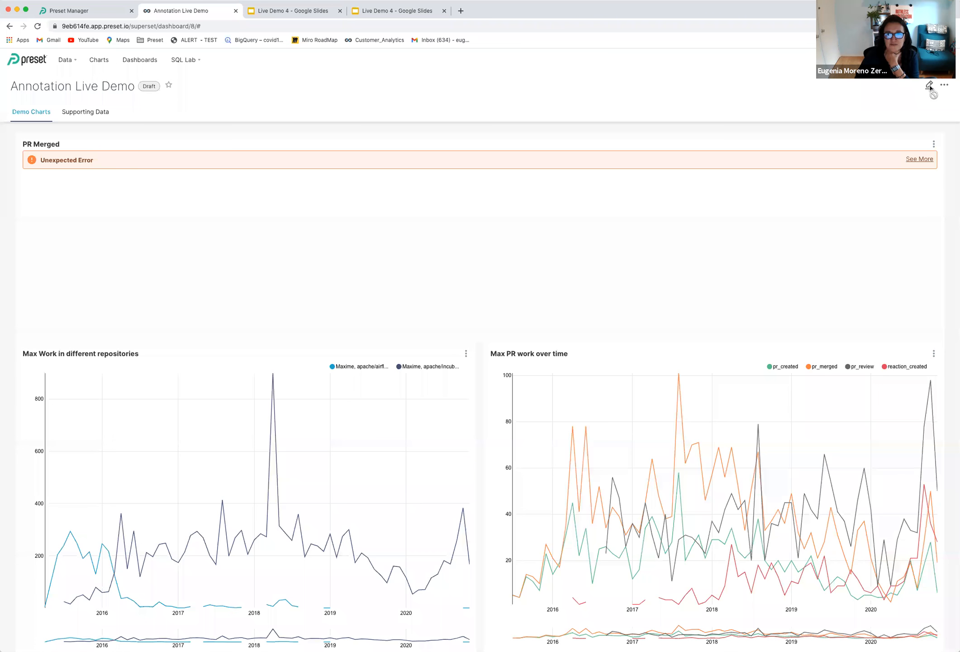
click(929, 85)
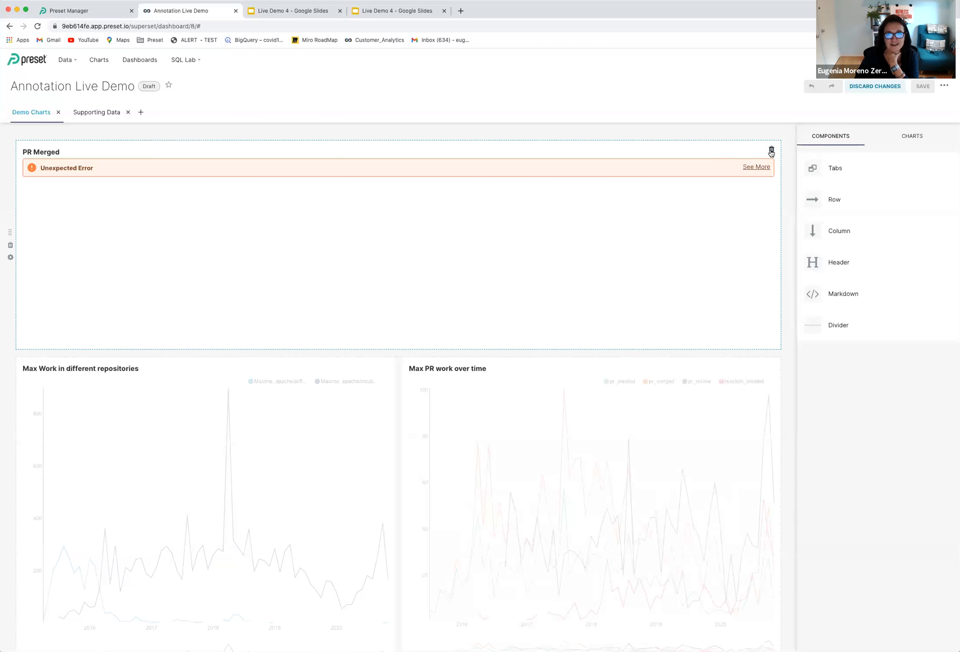
click(772, 151)
click(923, 87)
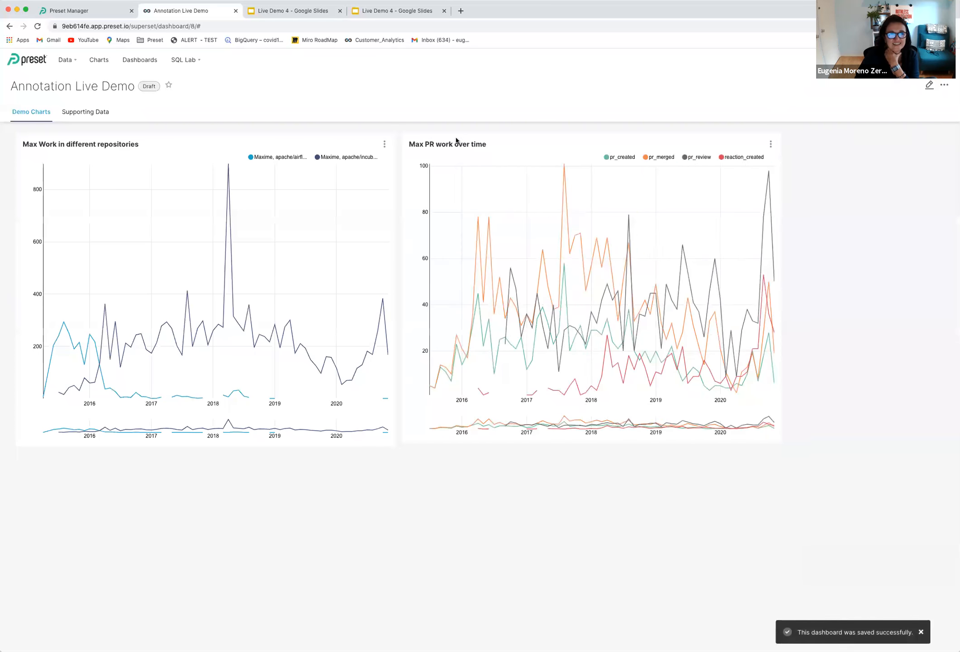
- Reopen the Annotation Live Demo dashboard, and open the PR Merged chart from the list of charts
click(139, 59)
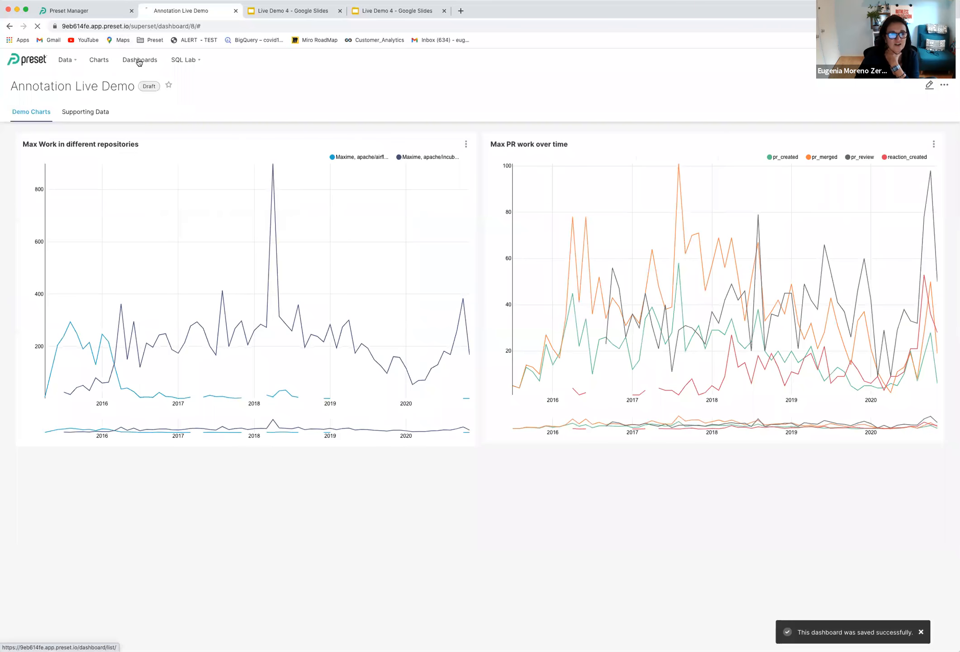
click(83, 165)
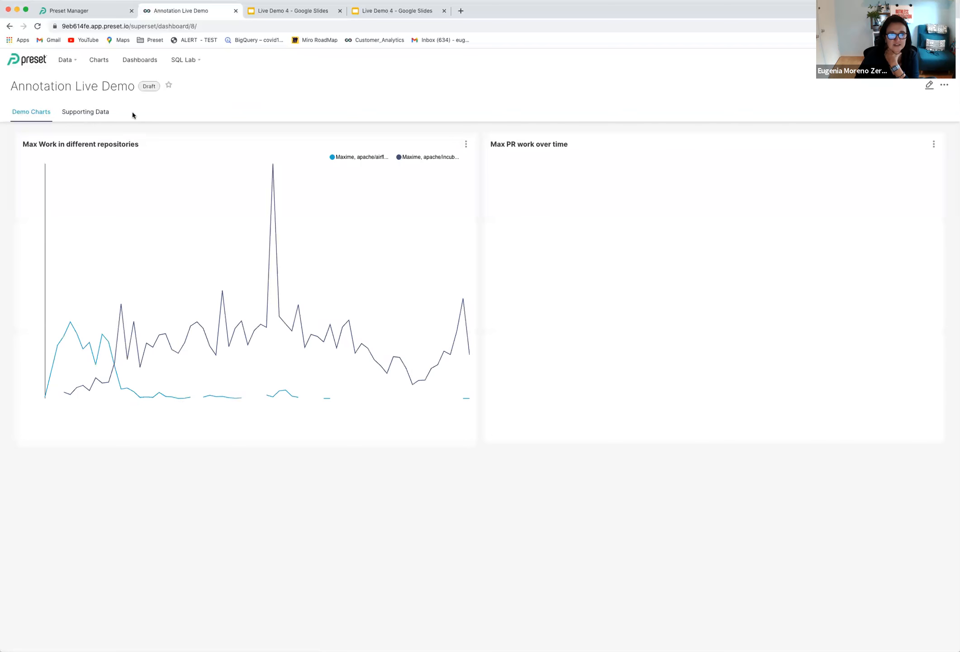
click(106, 62)
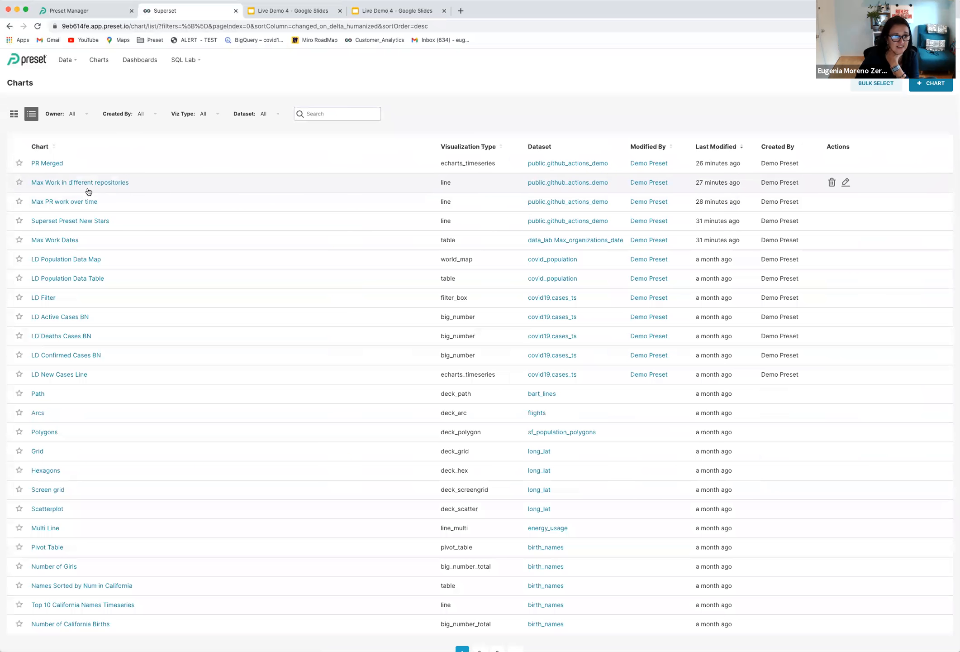
click(49, 165)
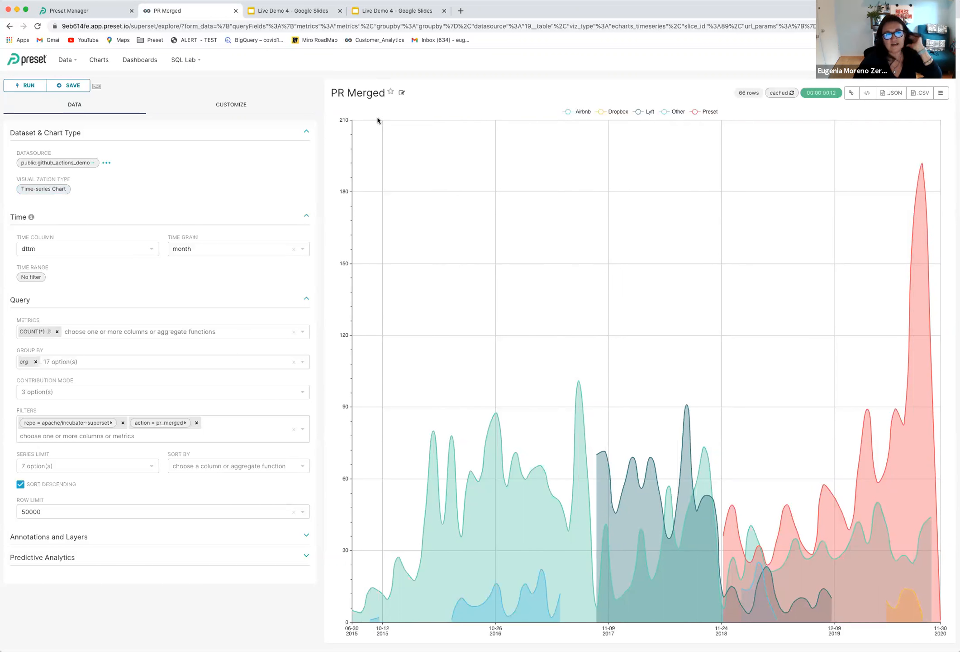
- Save the PR Merged chart with overwrite, add it to the Annotation Live Demo dashboard and go to that dashboard
click(72, 90)
click(482, 198)
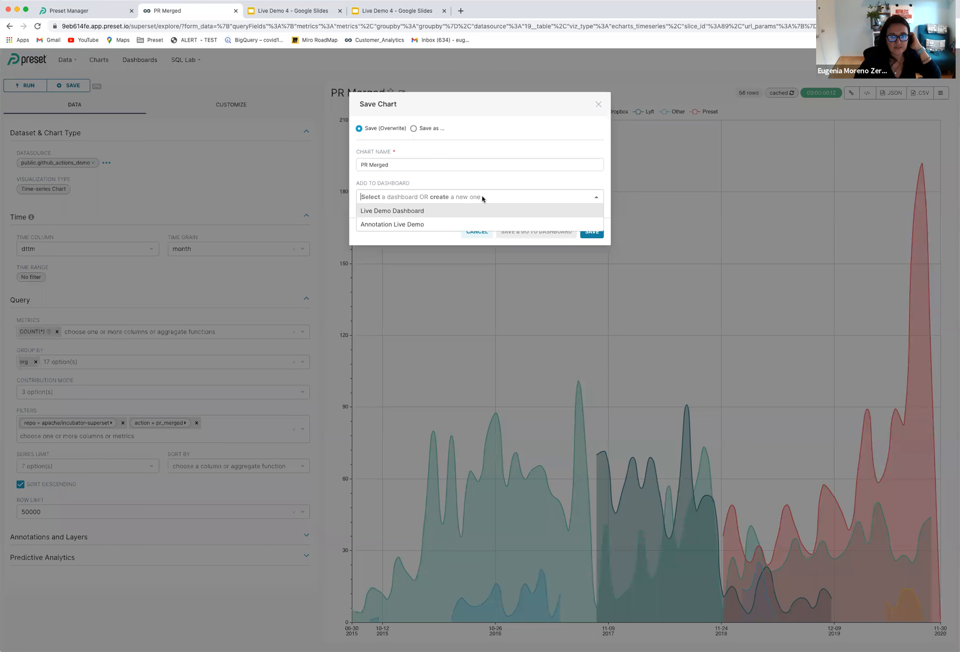
click(477, 224)
click(513, 231)
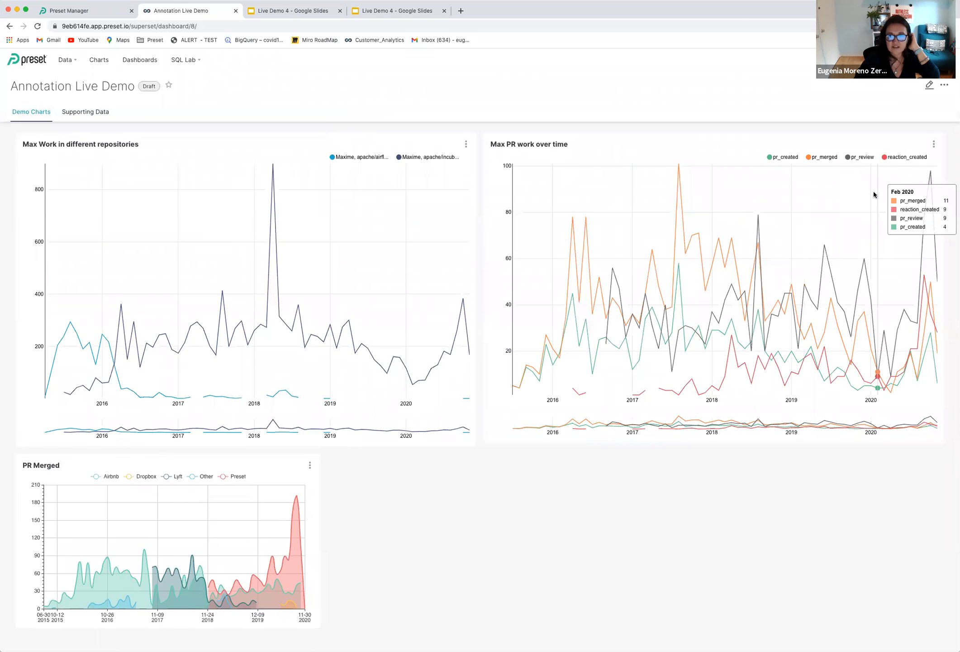
- Widen the PR Merged chart to the full width of its row and save the dashboard
click(928, 86)
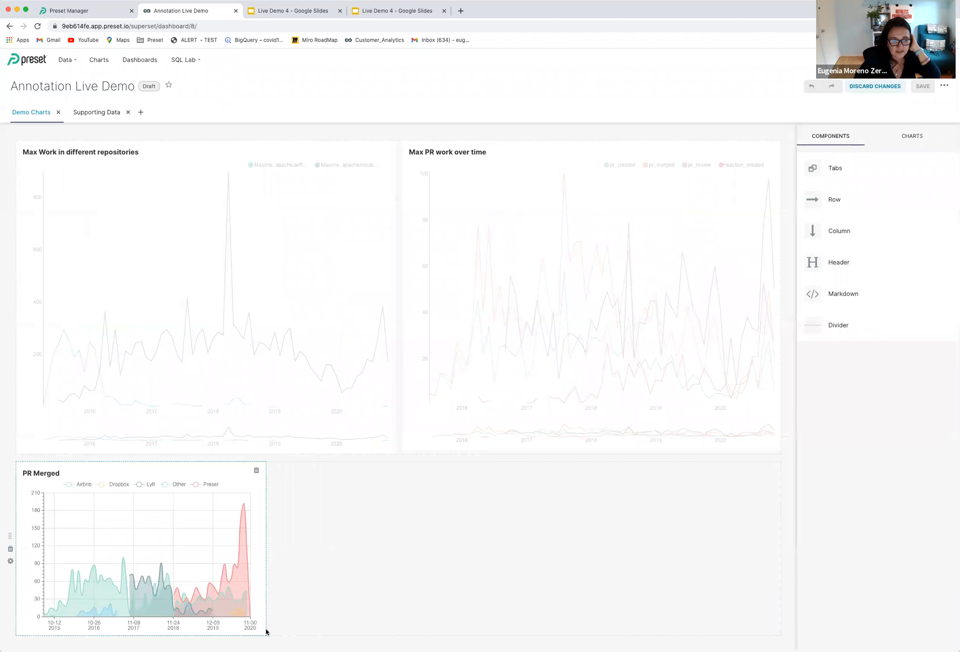
drag(266, 634, 779, 643)
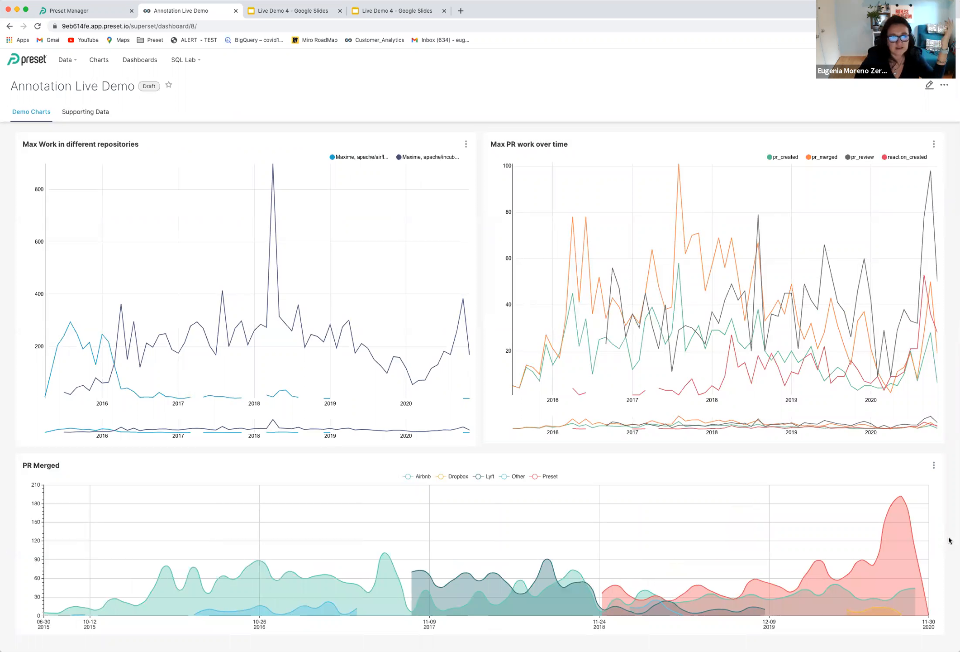
mouse_move(853, 515)
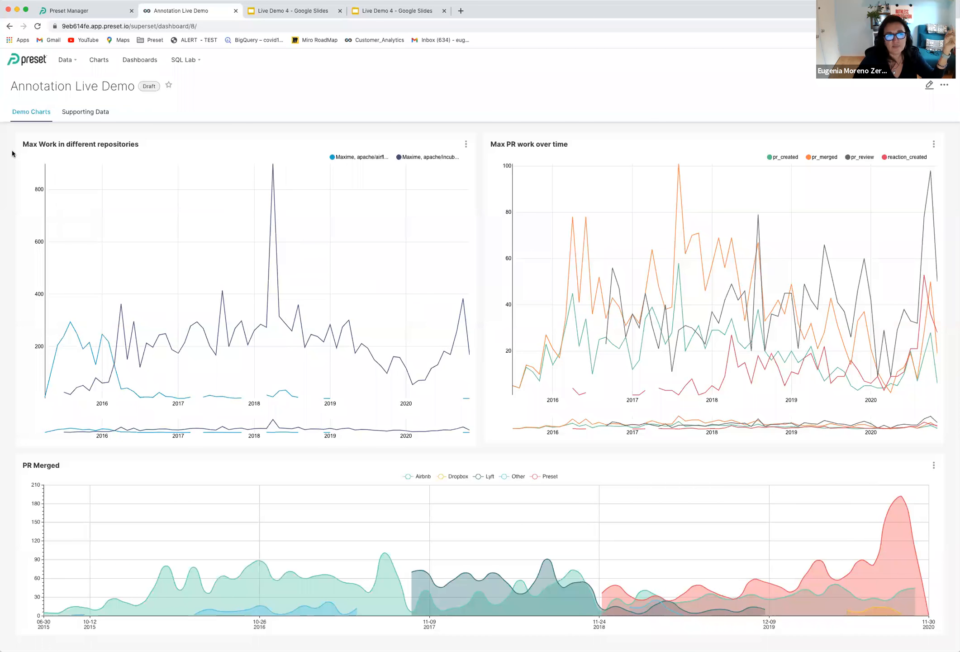
- Show and read the descriptions of all three charts on the dashboard, ending with PR Merged
drag(22, 145, 34, 166)
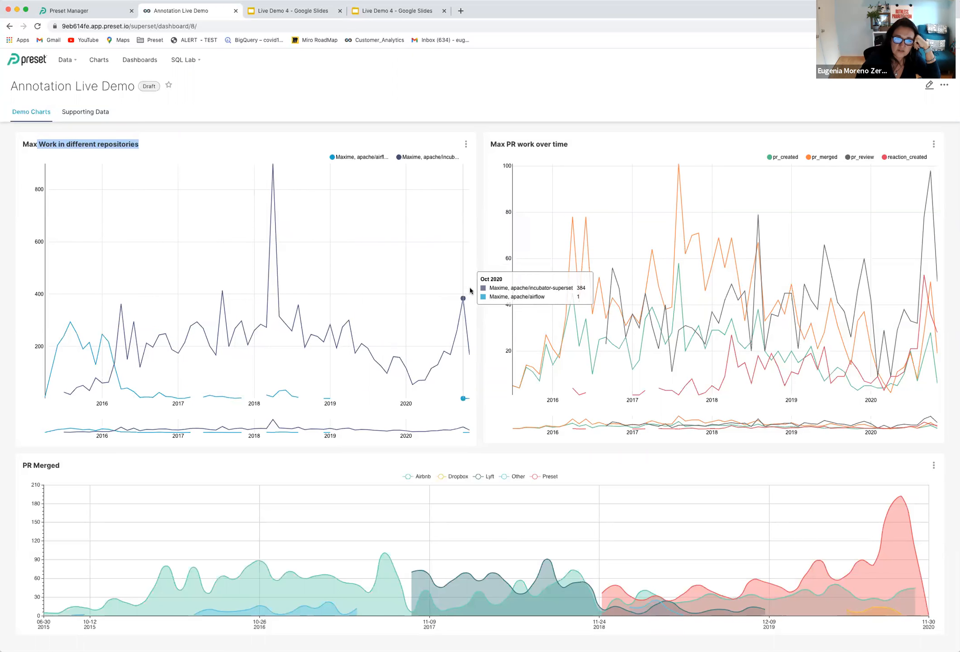
click(467, 144)
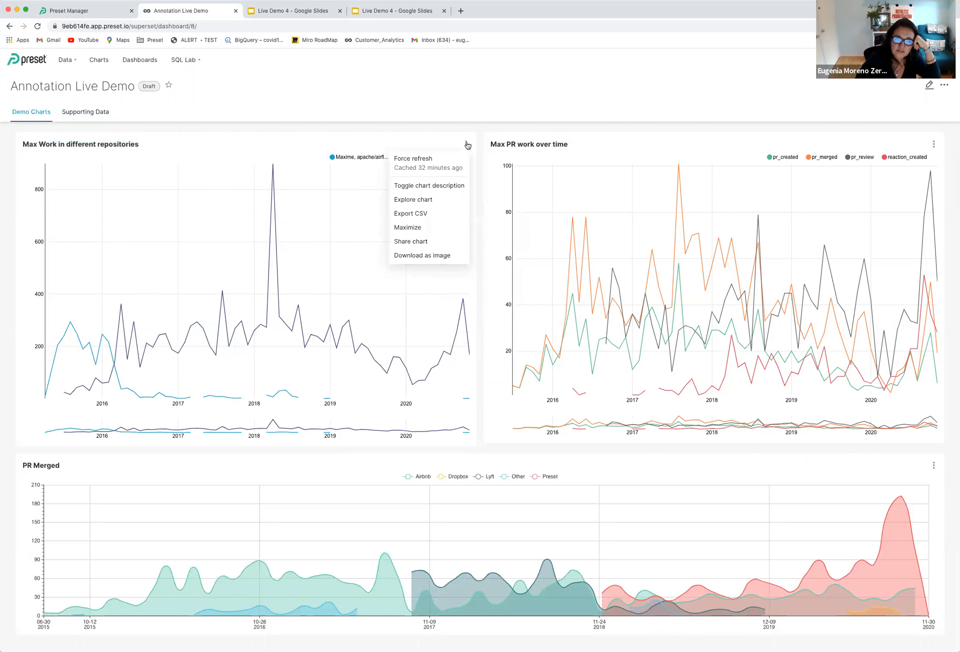
click(438, 186)
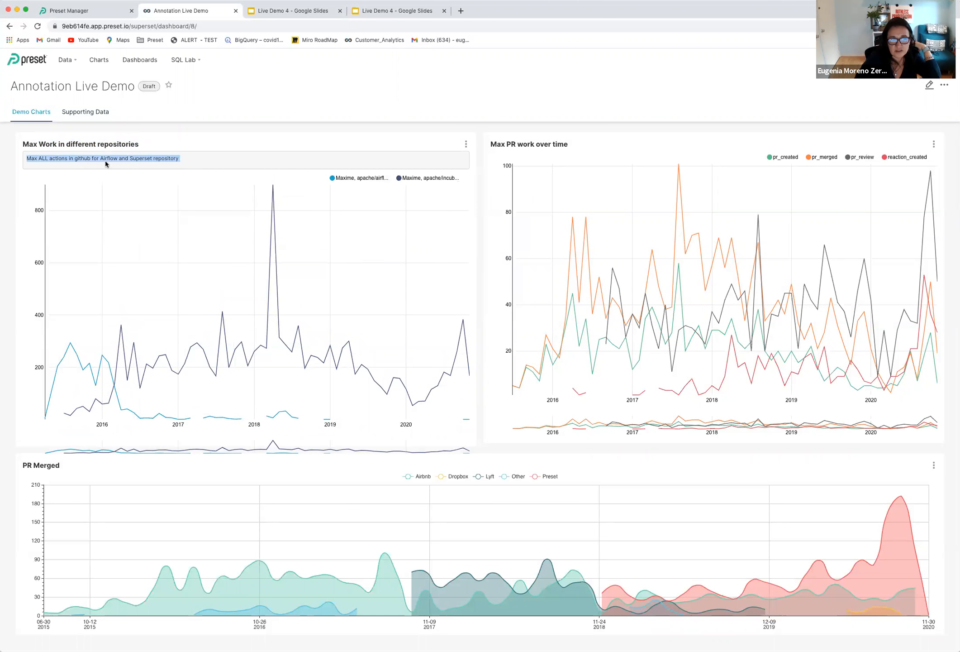
click(934, 144)
click(897, 185)
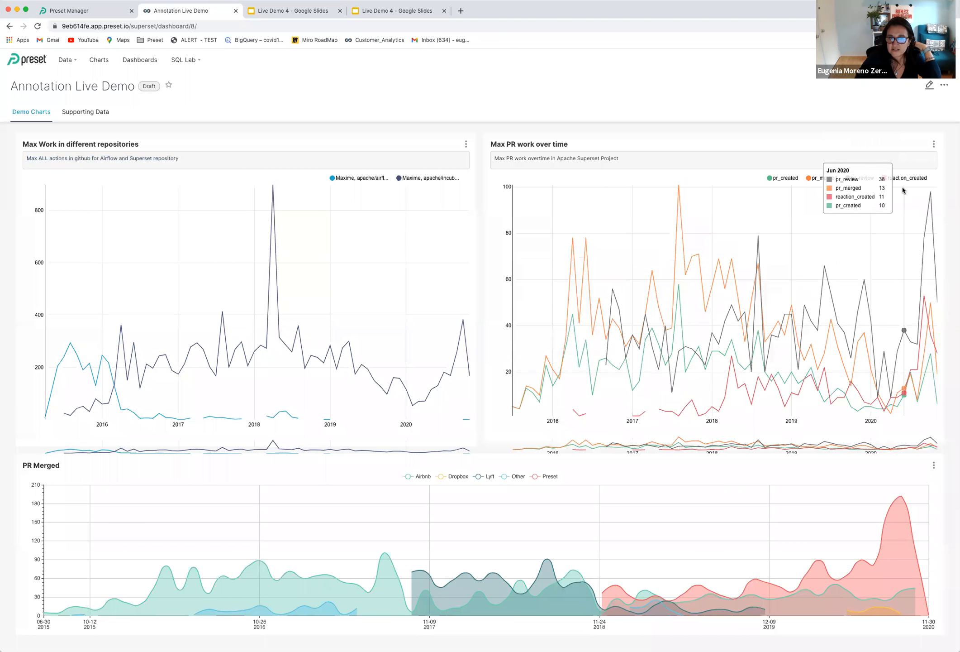
triple_click(514, 159)
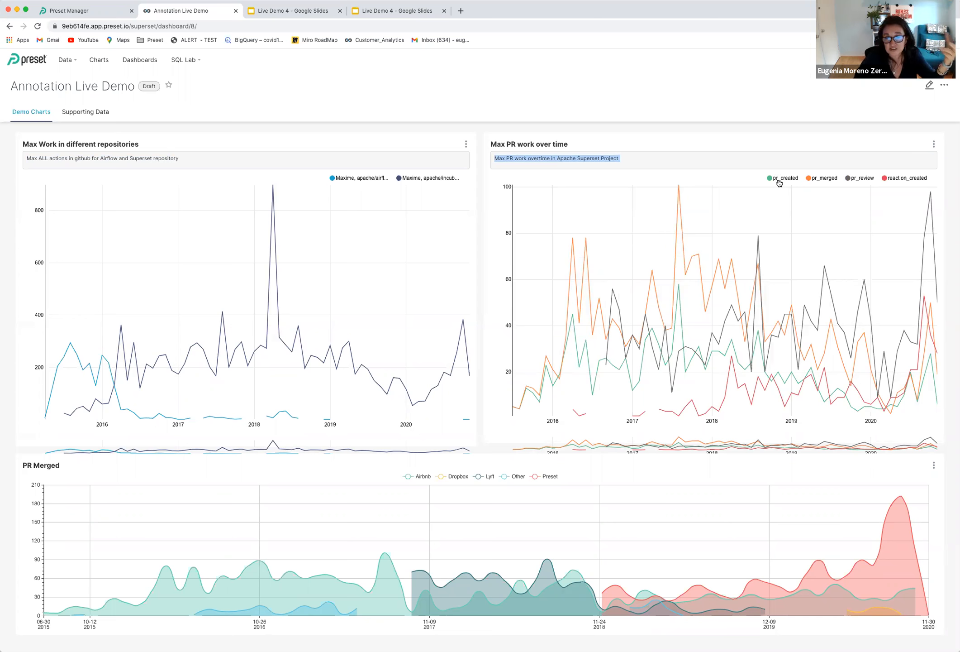
click(932, 467)
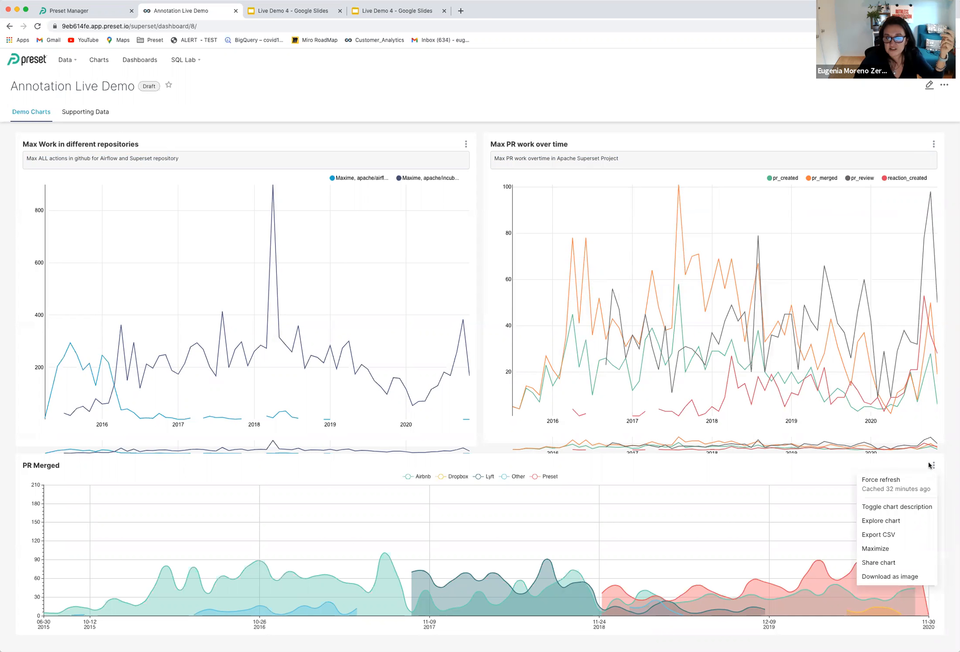
click(887, 508)
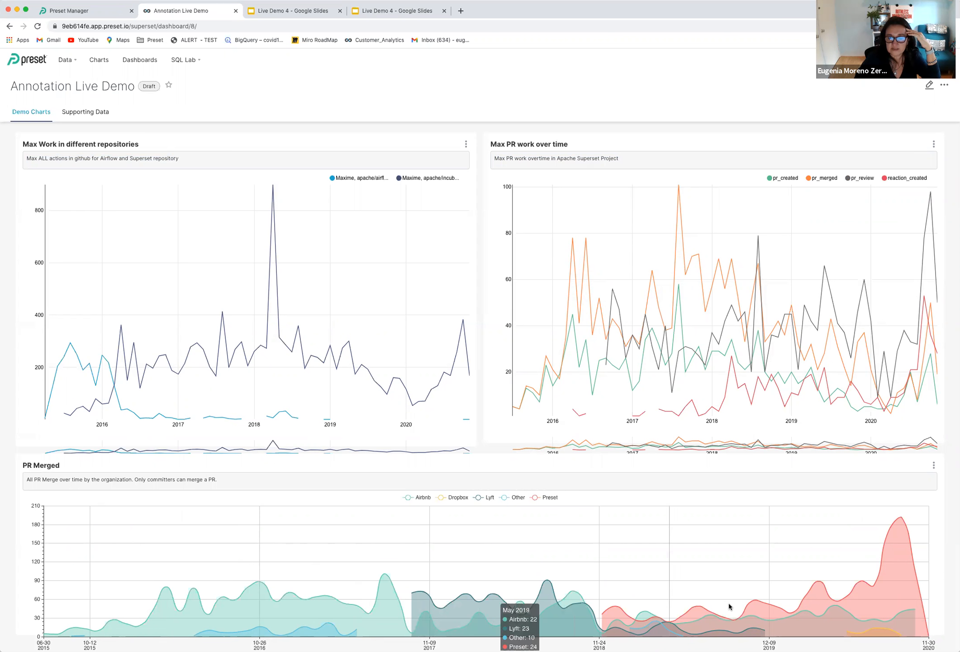
- Hide the descriptions of all three dashboard charts, starting with PR Merged
click(933, 465)
click(904, 506)
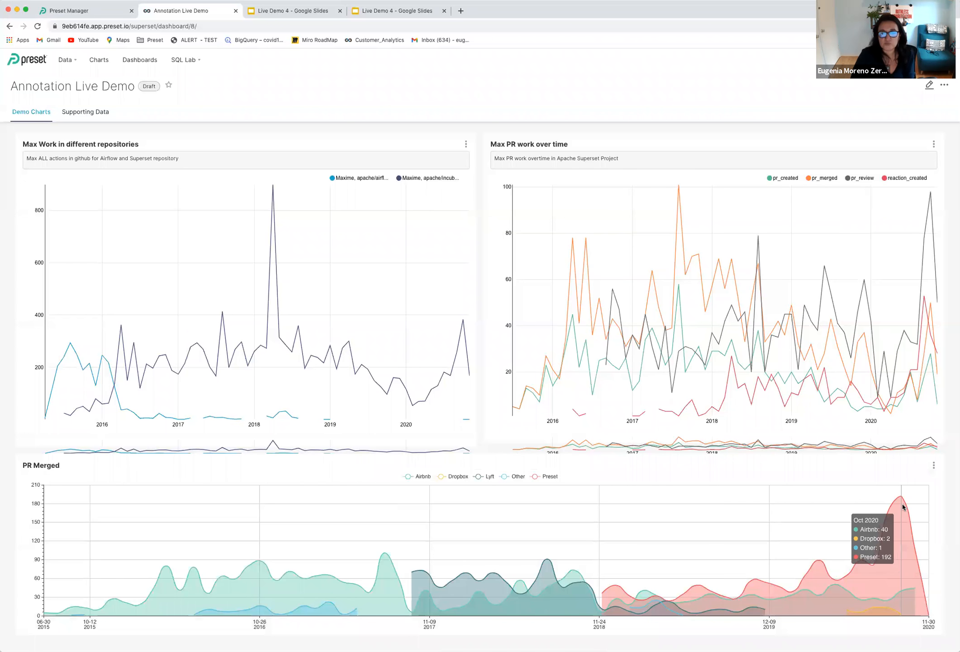
click(934, 145)
click(904, 186)
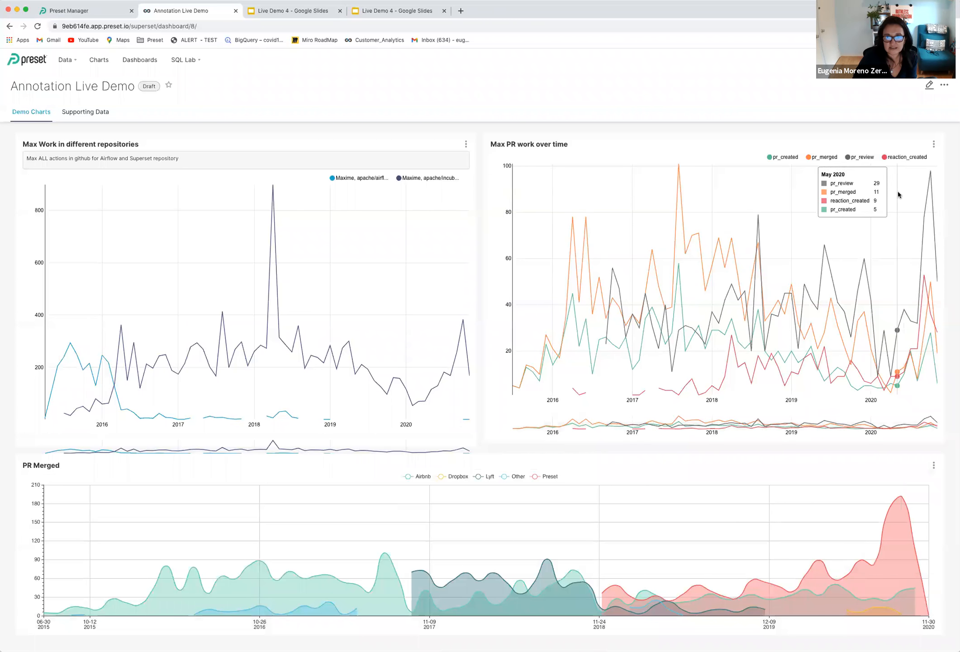
click(466, 144)
click(429, 186)
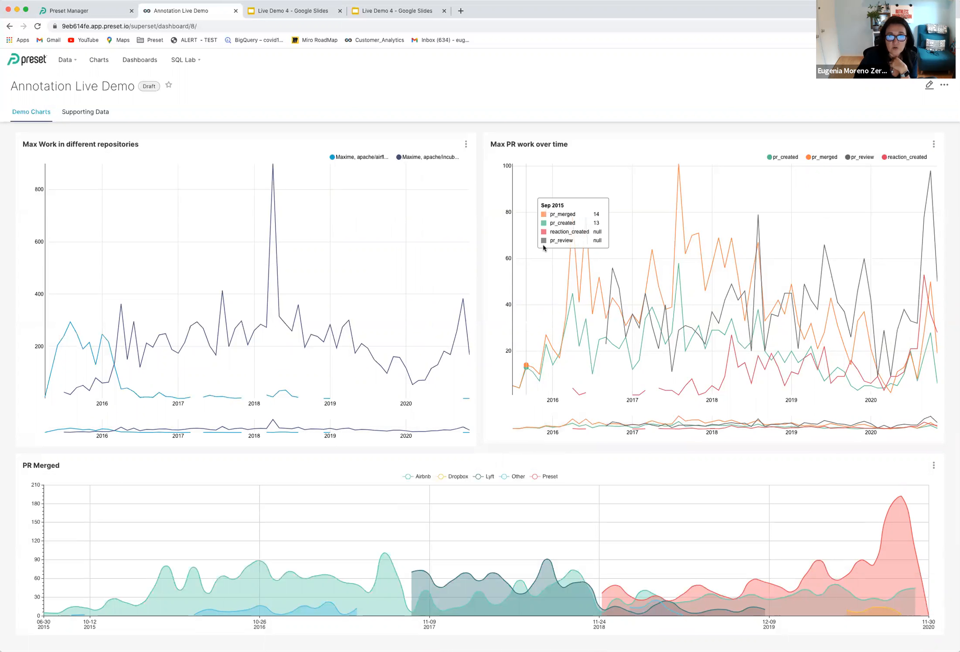
- Open the PR Merged chart for exploring from the dashboard and start a new annotation layer on it
click(936, 464)
click(880, 520)
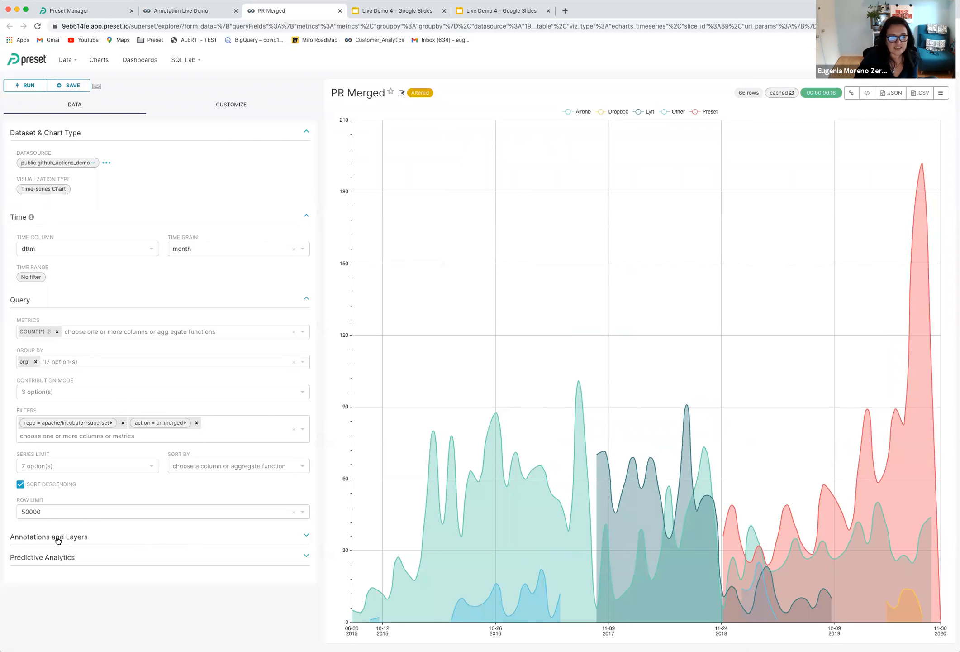
click(307, 539)
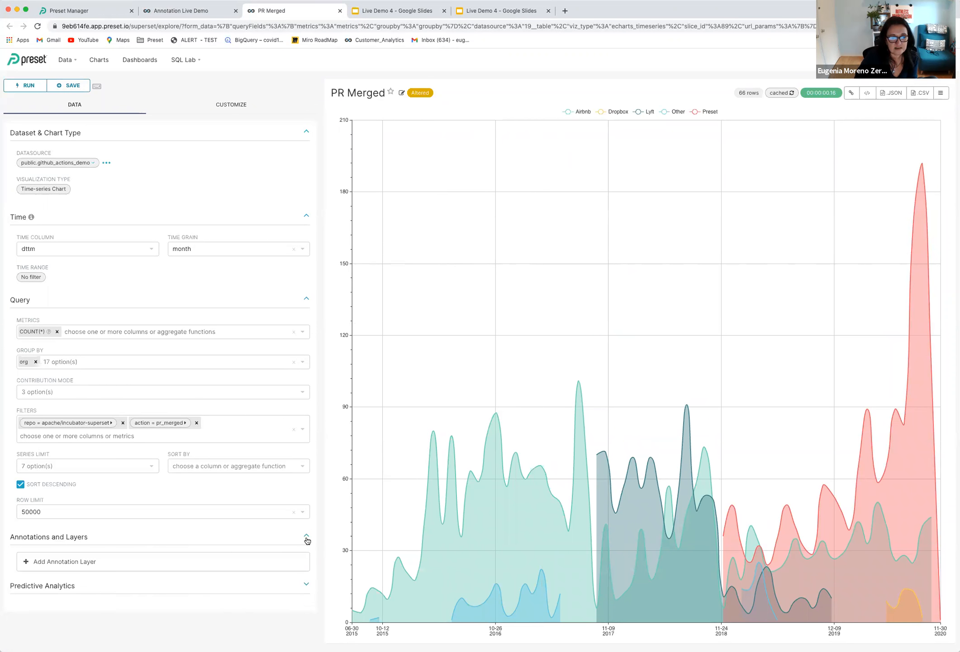
click(244, 568)
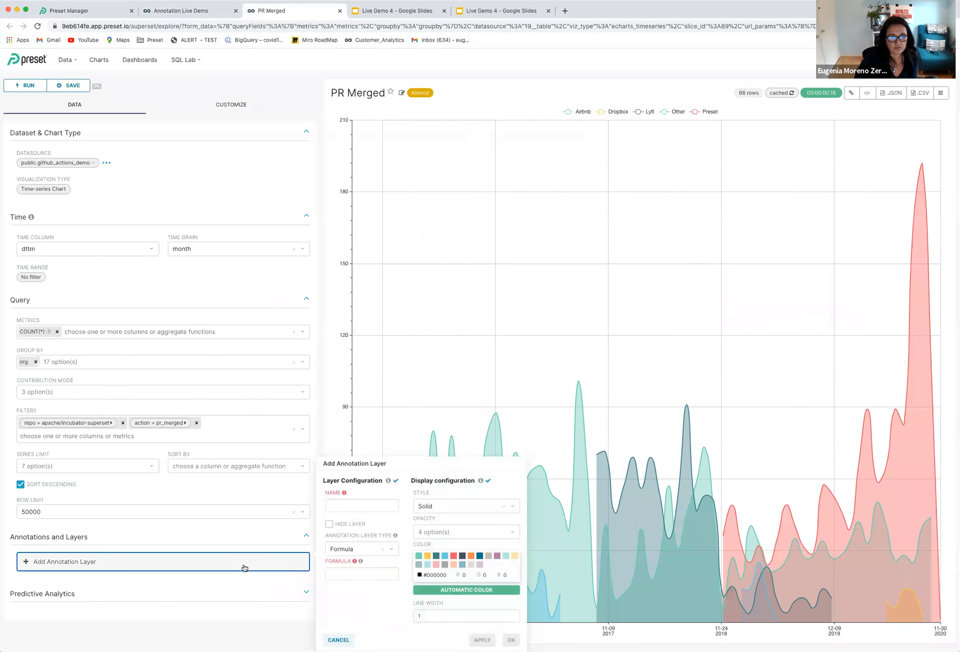
- Name the annotation layer 1 PR DAY and give it the formula 30
click(364, 505)
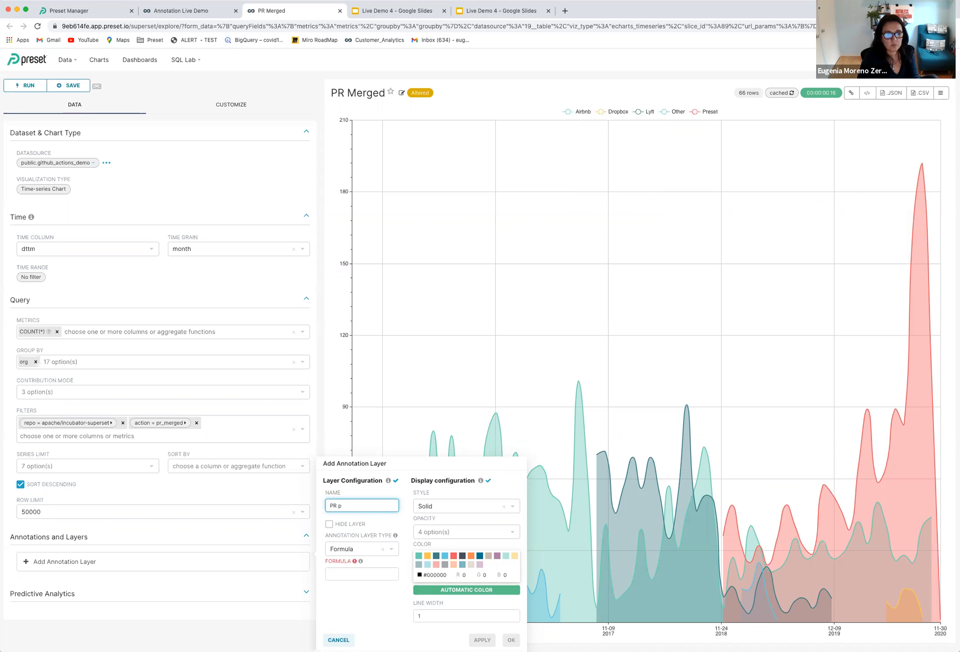
text(AY)
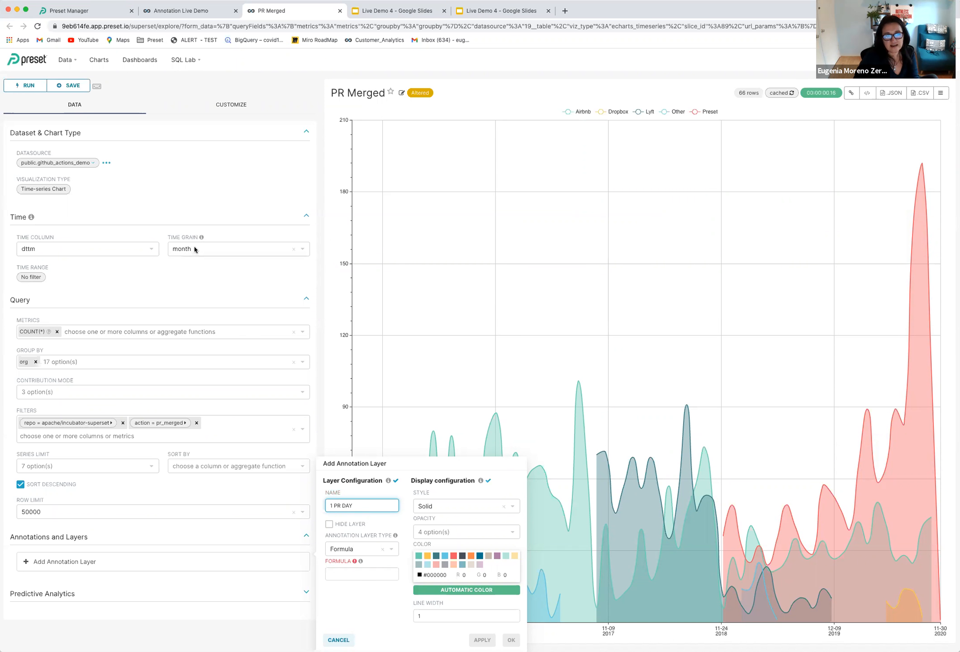
click(344, 571)
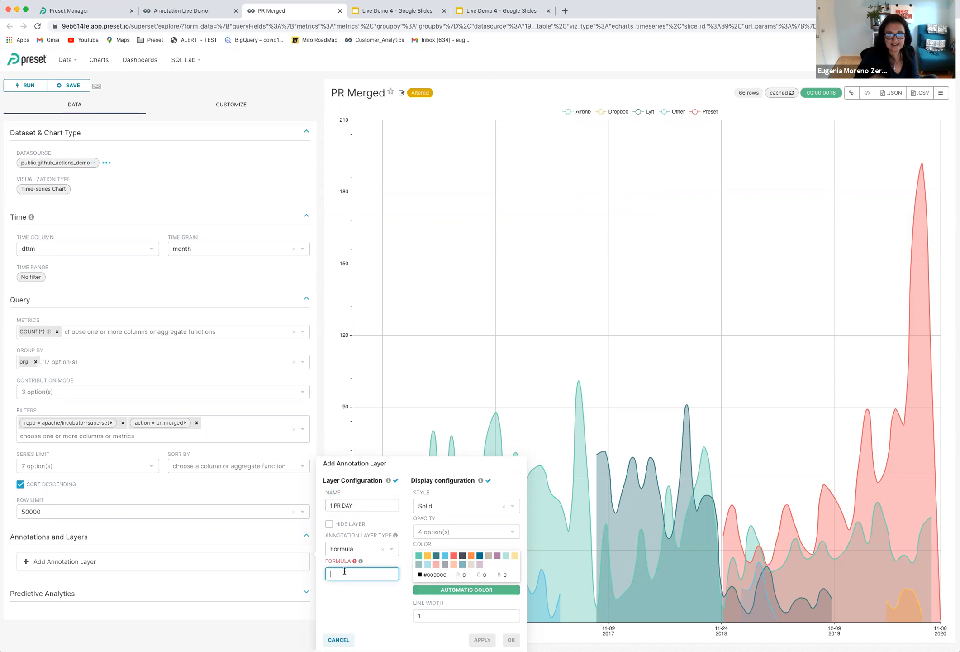
text(30)
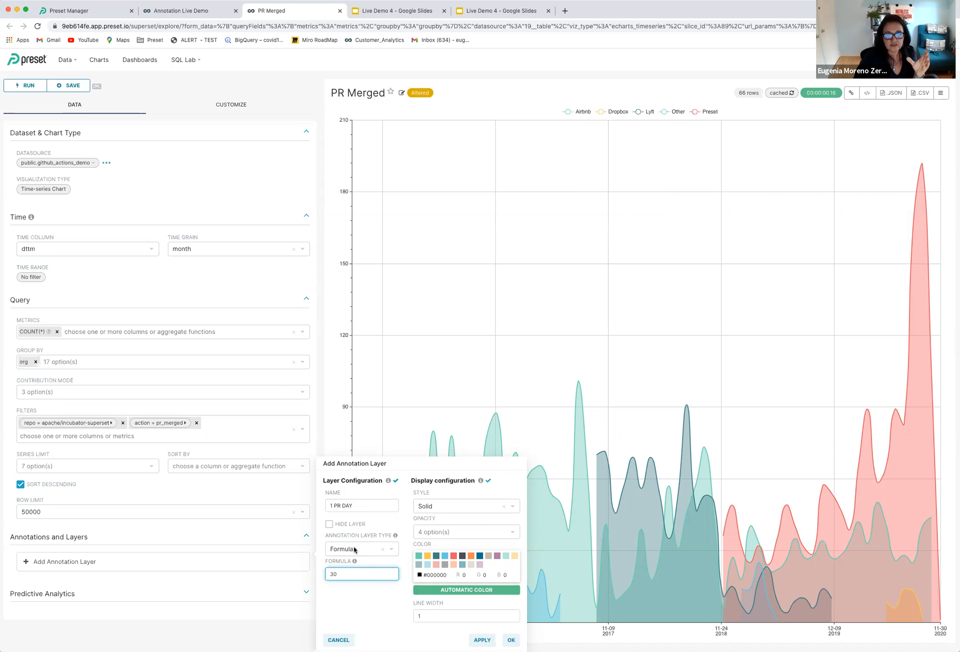
double_click(350, 575)
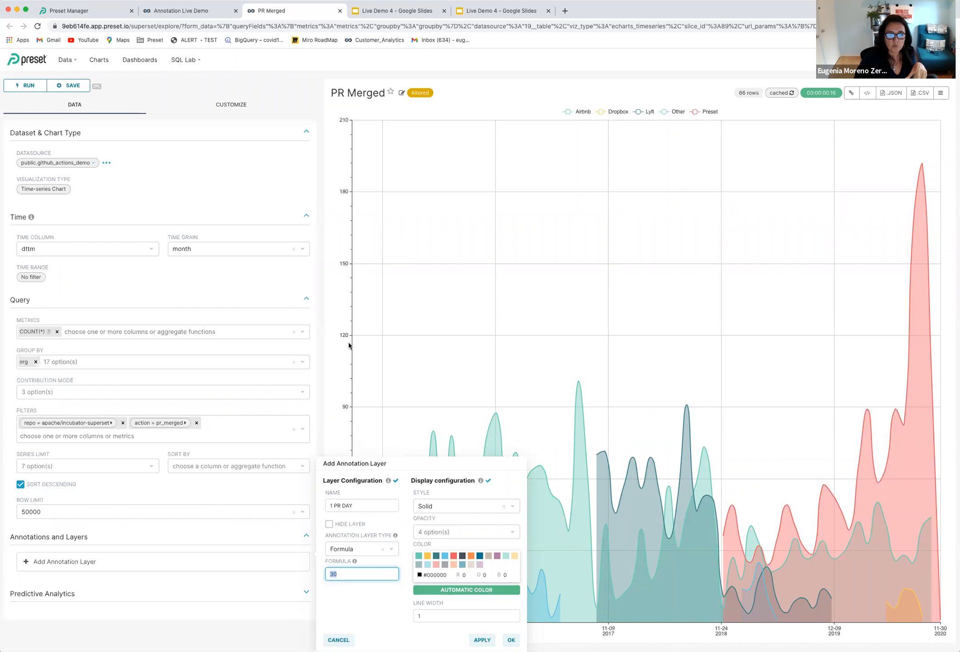
- Set the 1 PR DAY layer's line width to 3, its style to Dashed and its color to red #EE5960
double_click(462, 619)
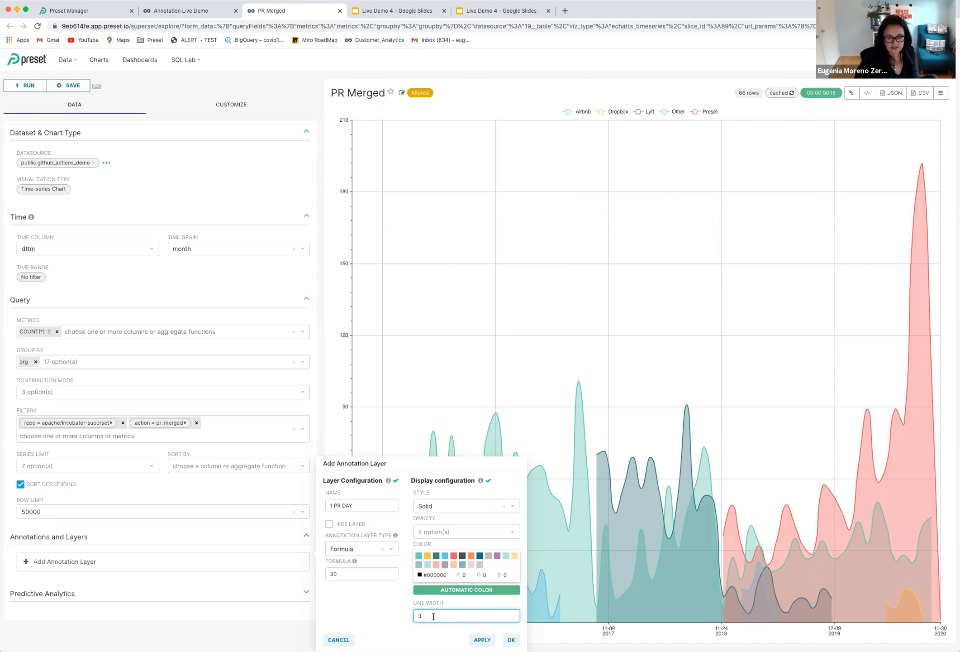
click(440, 507)
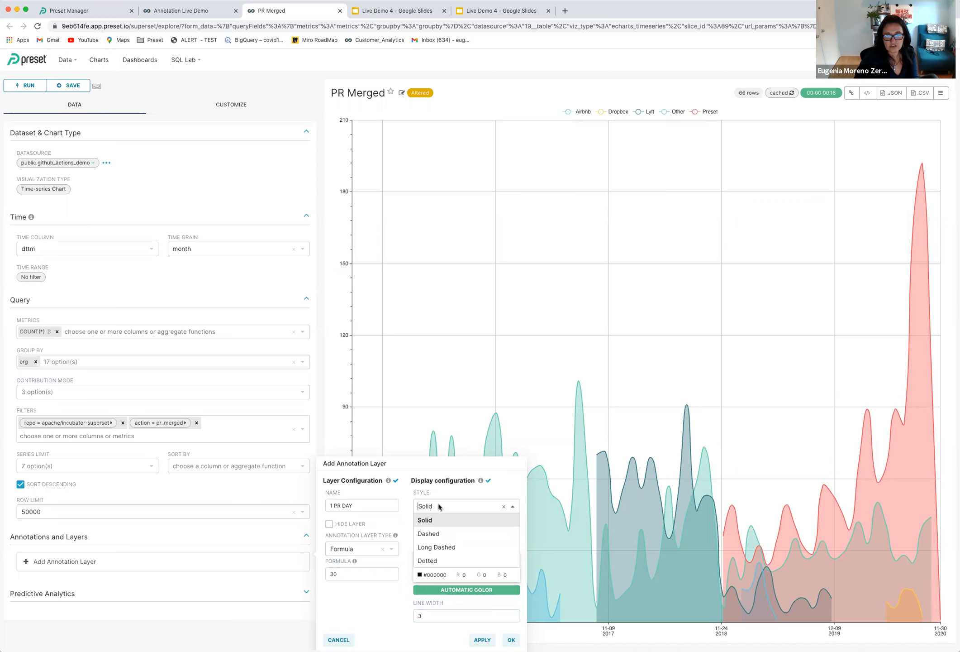
click(443, 533)
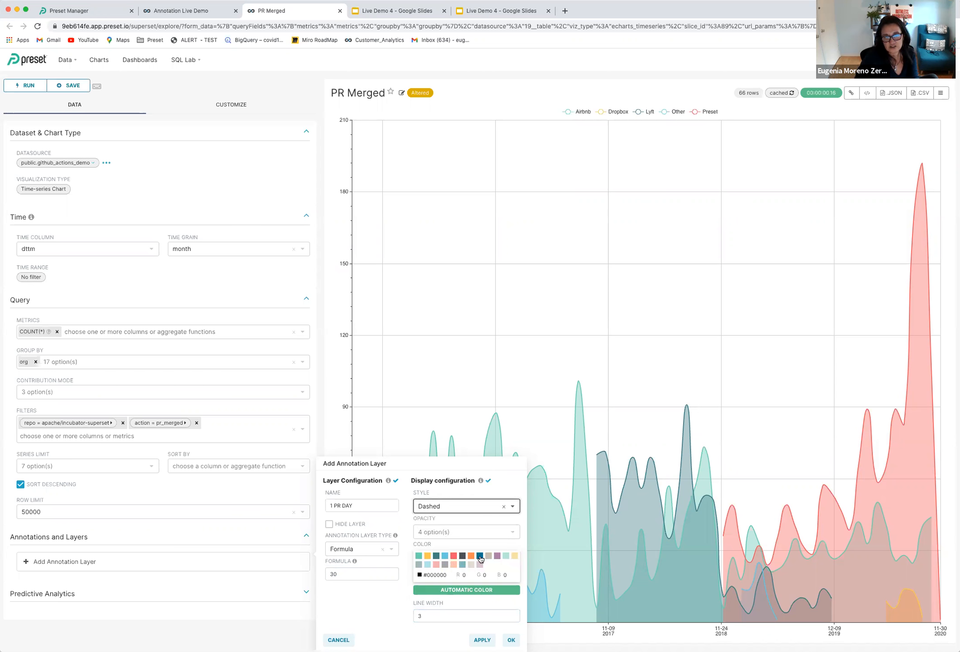
click(454, 556)
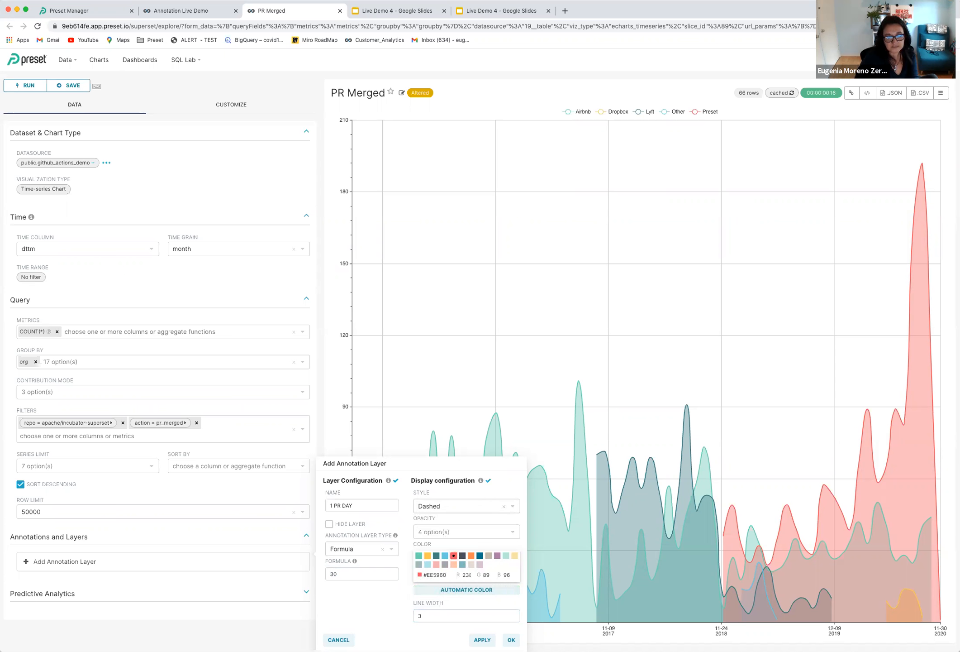
- Apply the 1 PR DAY layer, run the chart query and save the PR Merged chart with overwrite
click(482, 639)
click(511, 640)
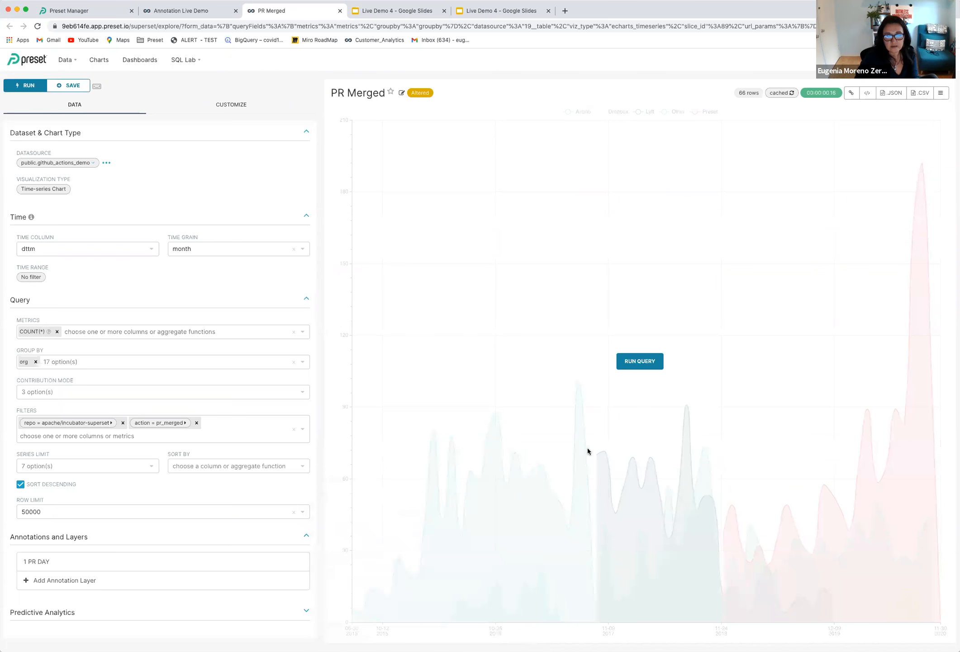
click(633, 362)
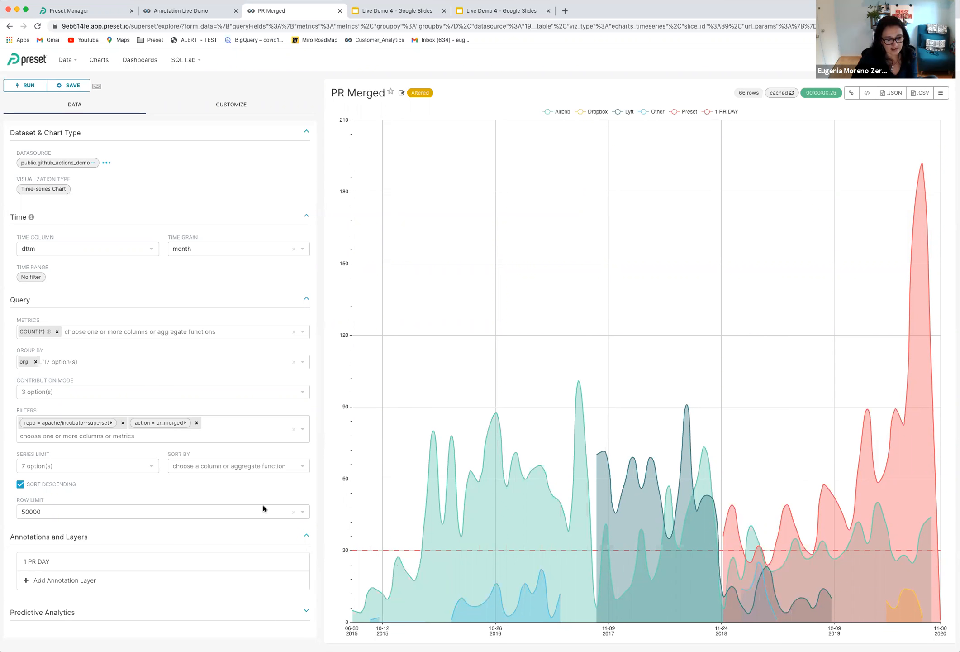
key(ctrl+s)
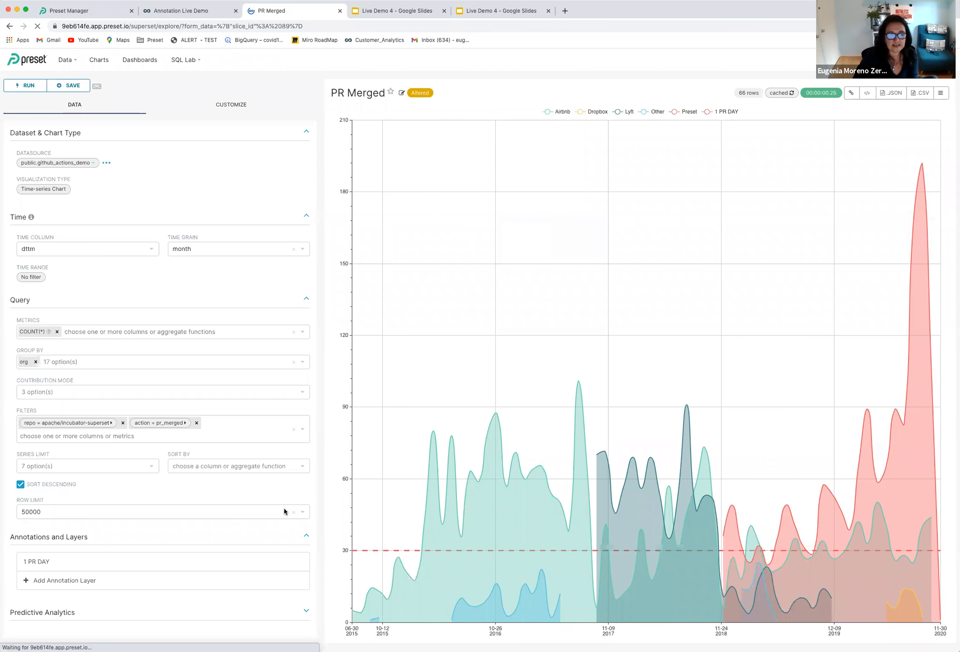
- Add a formula annotation layer named 3 PR a day with the formula 90 and run the chart query
click(306, 537)
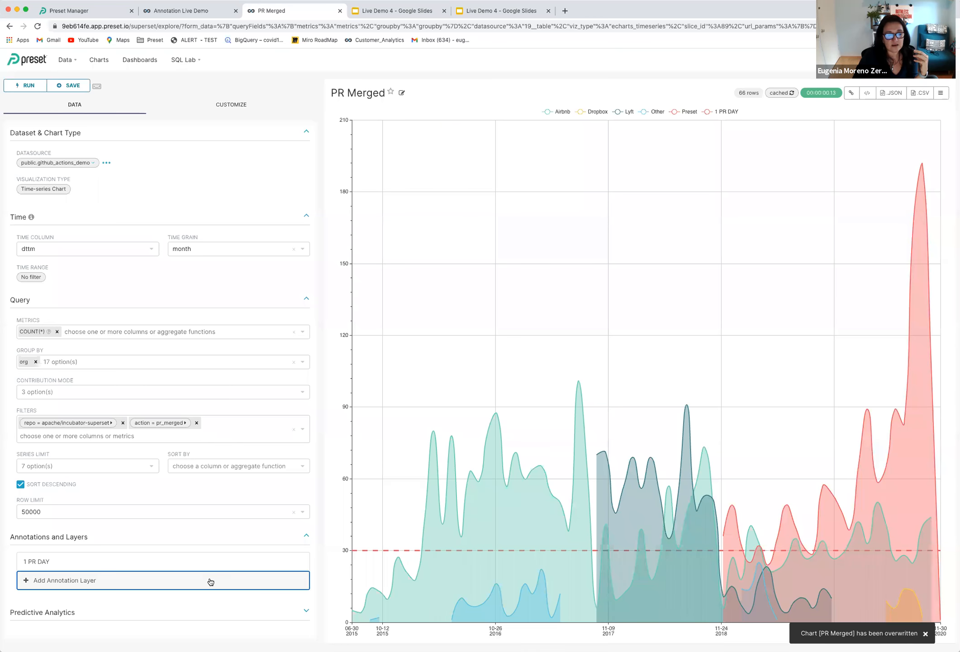
click(209, 580)
click(351, 505)
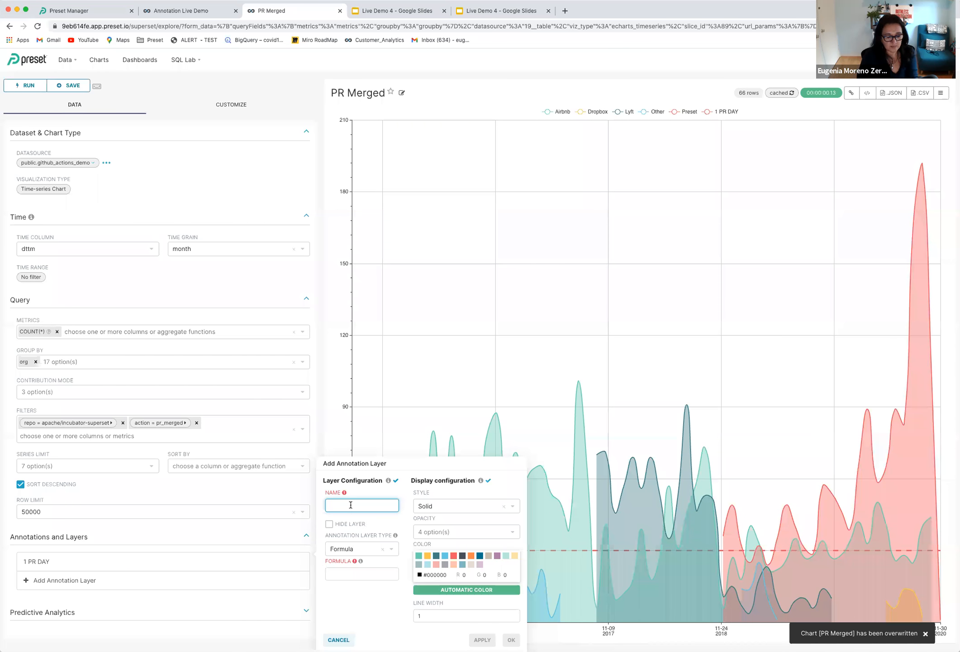
text(3 PR a day)
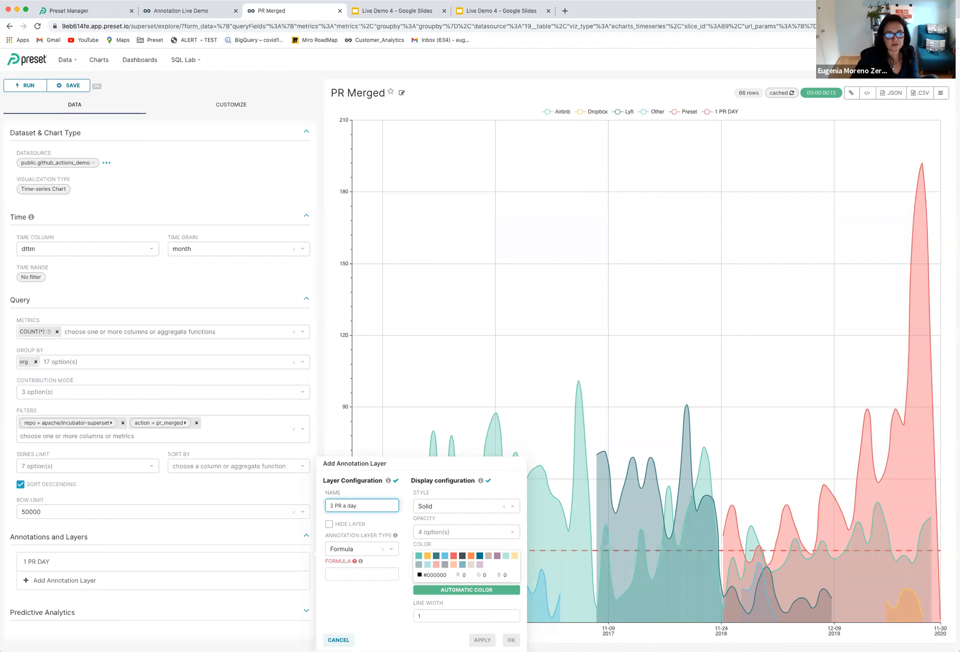
click(364, 574)
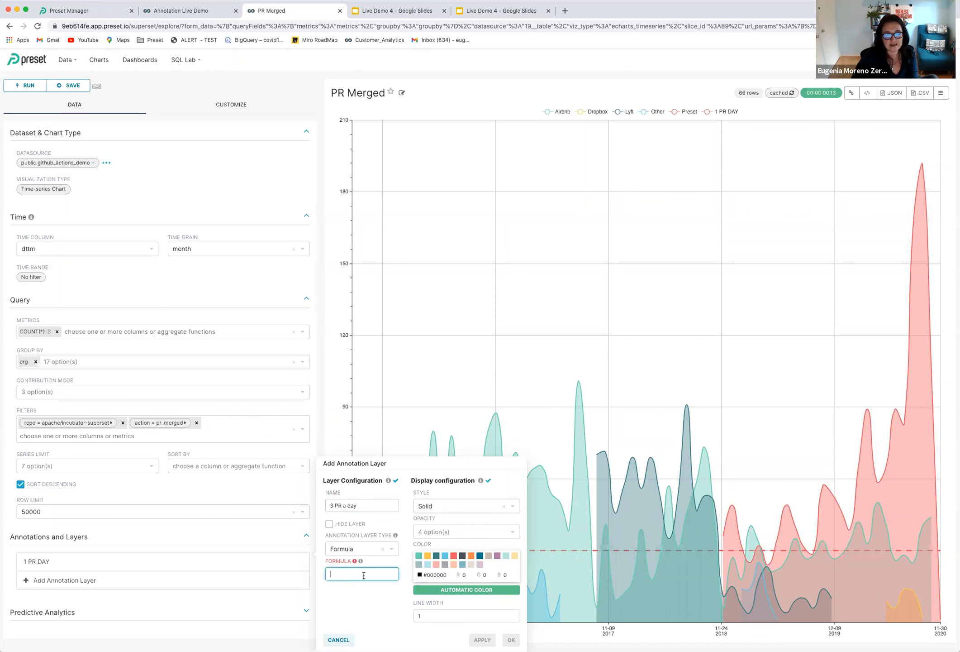
text(90)
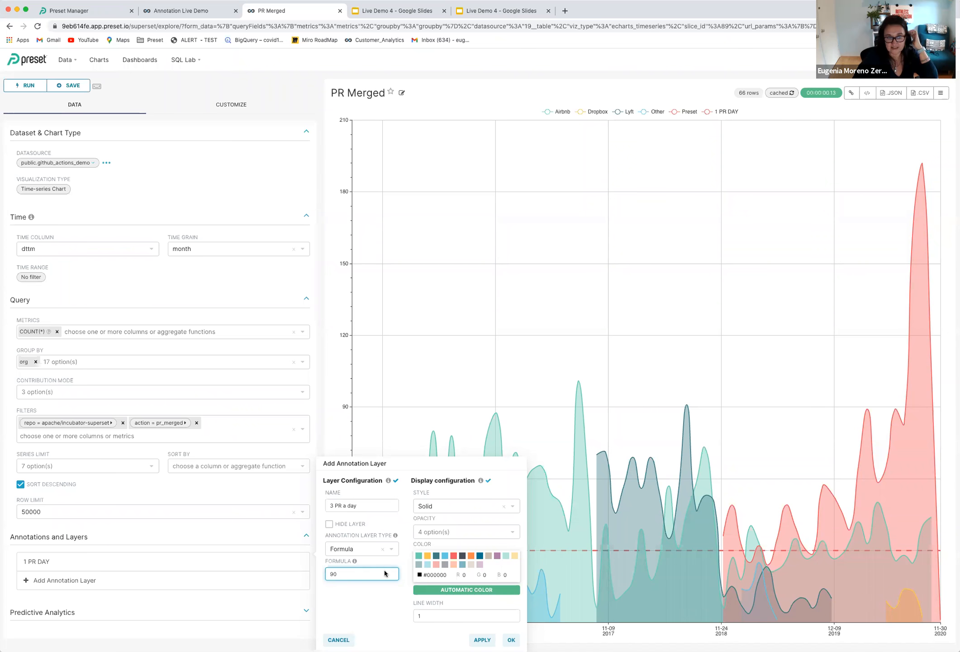
click(483, 639)
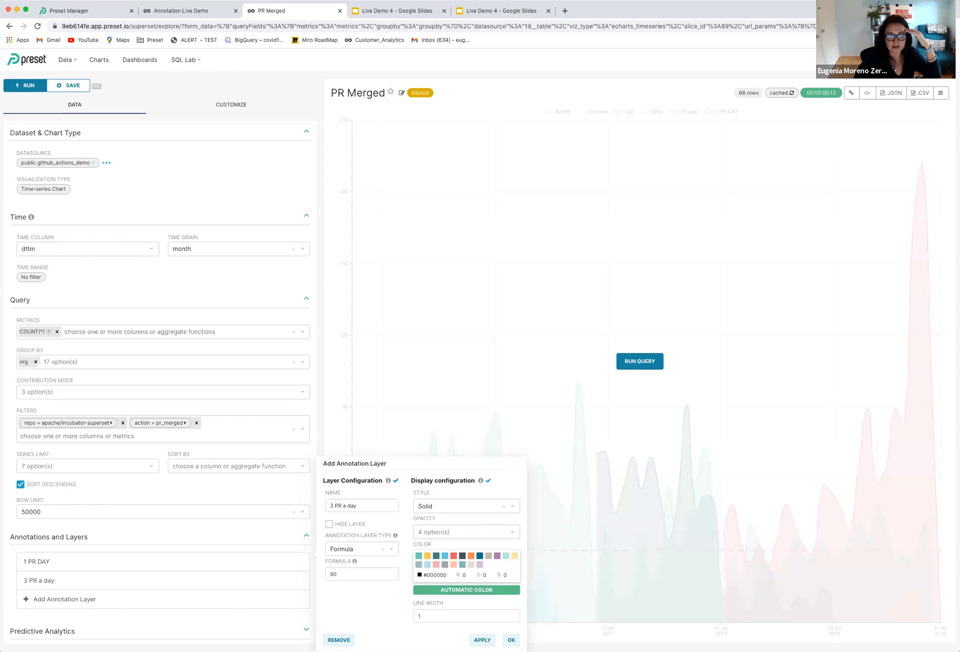
click(511, 640)
click(629, 365)
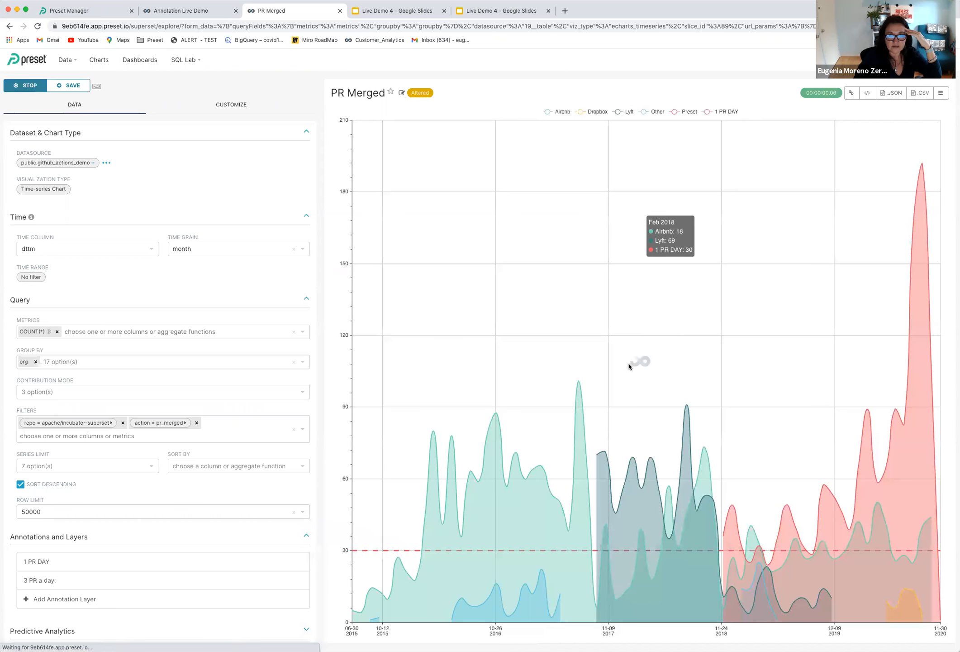
- Change the 3 PR a day layer to the Dashed style with color #408184 and rerun the query
click(86, 581)
click(454, 504)
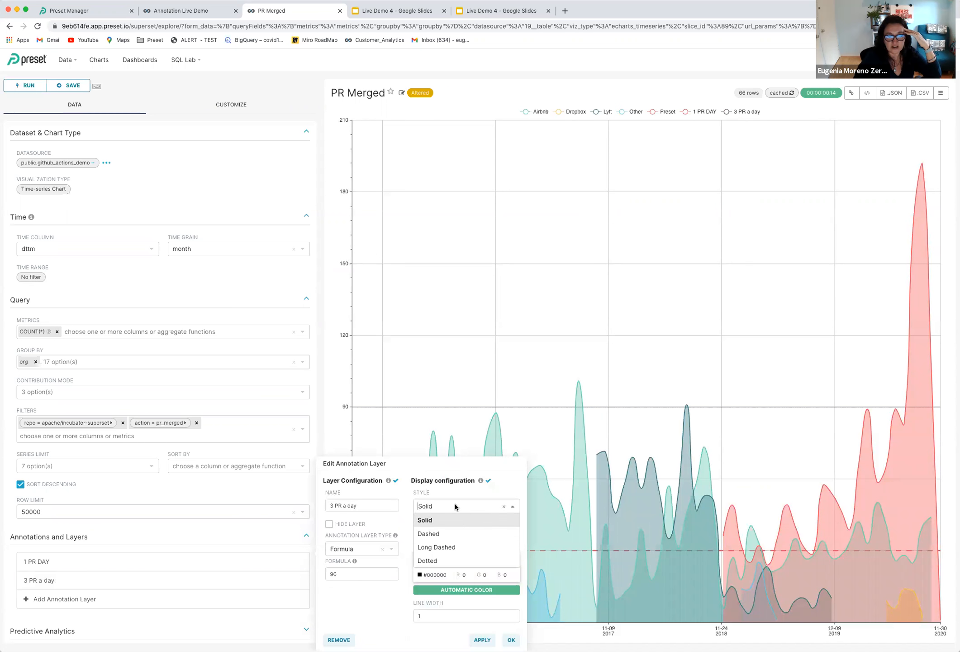
click(451, 531)
click(436, 556)
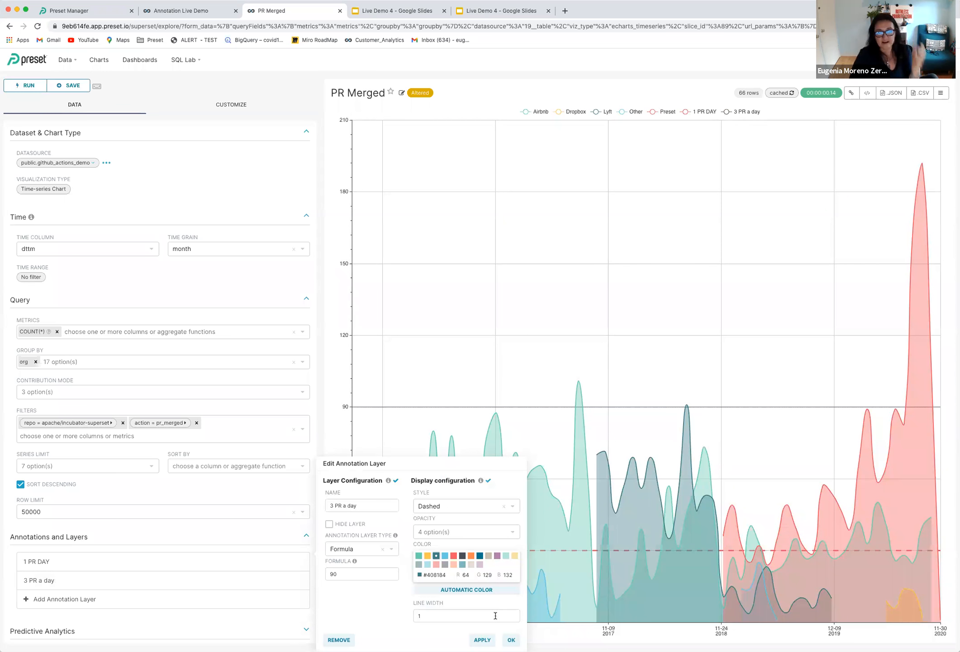
click(509, 639)
click(632, 364)
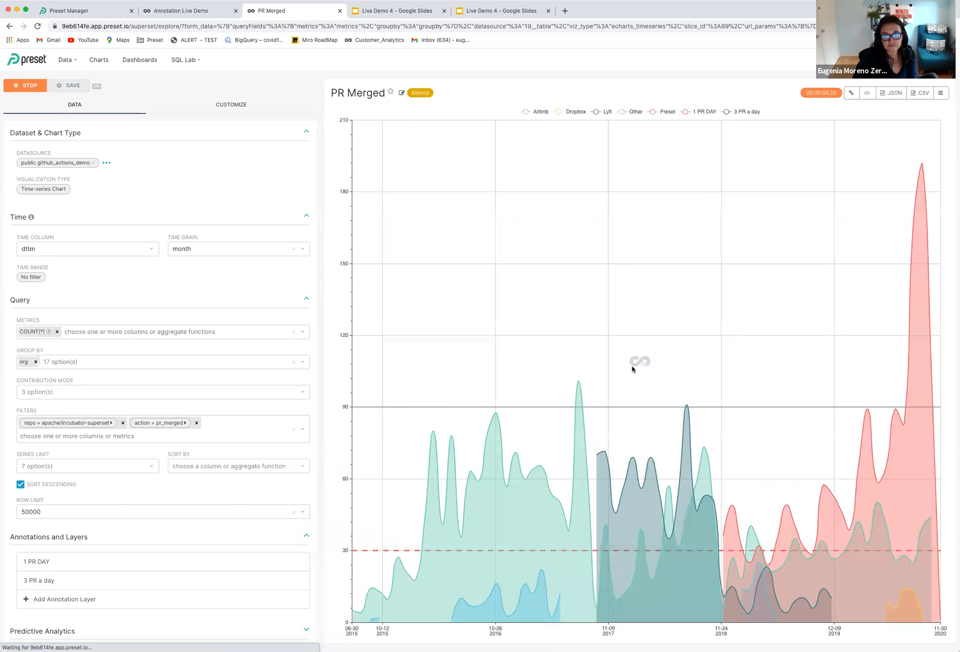
- Set the 3 PR a day layer's line width to 3, apply the change and rerun the query
click(106, 587)
click(428, 614)
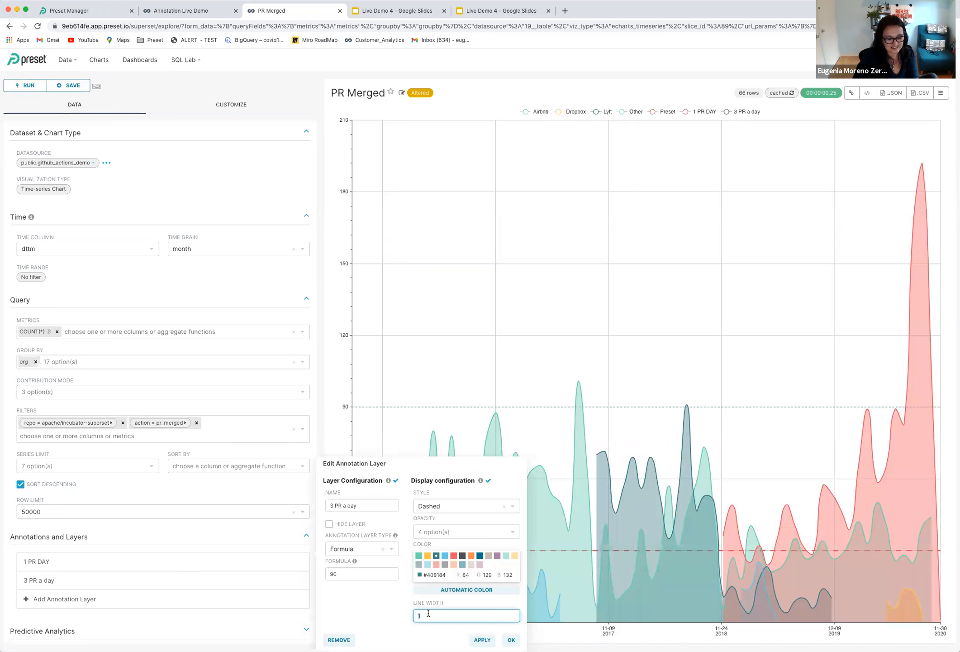
click(475, 640)
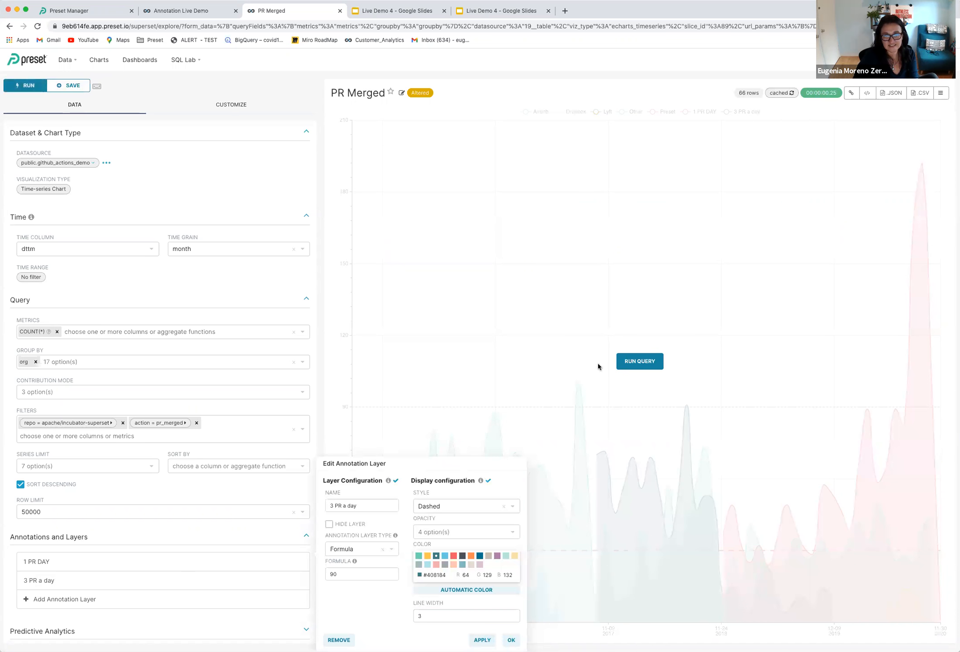
click(512, 640)
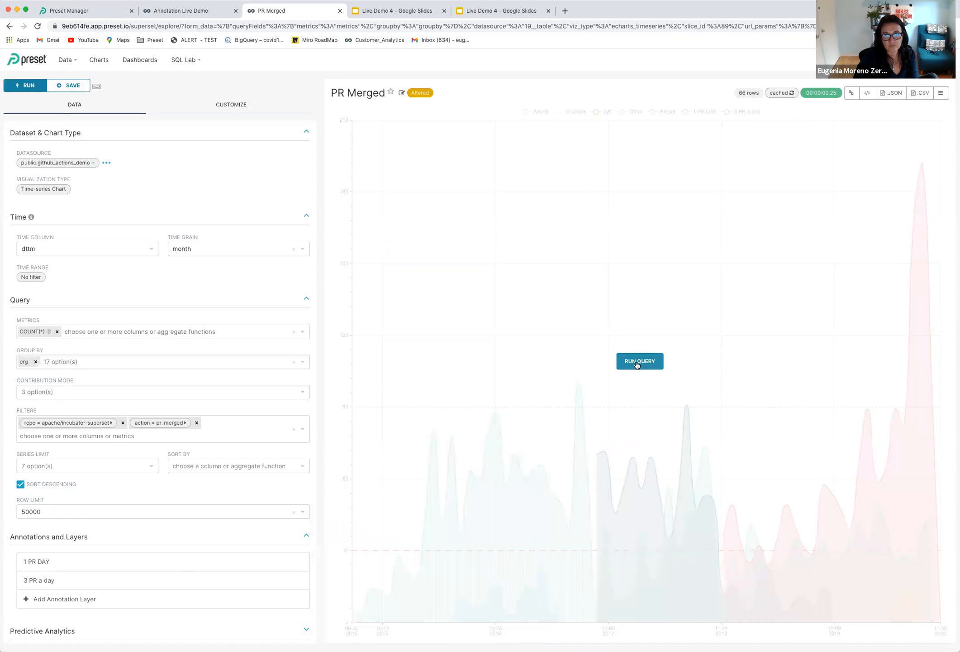
click(636, 361)
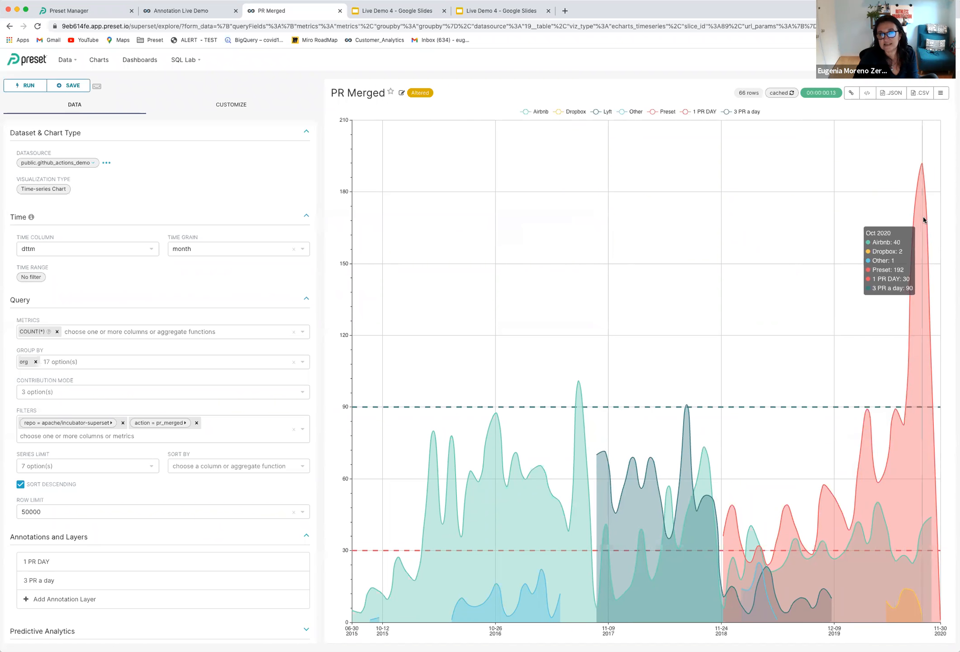
- Hide the Airbnb, Dropbox, Lyft and Other series to examine Preset against the two annotation lines
click(527, 112)
click(561, 112)
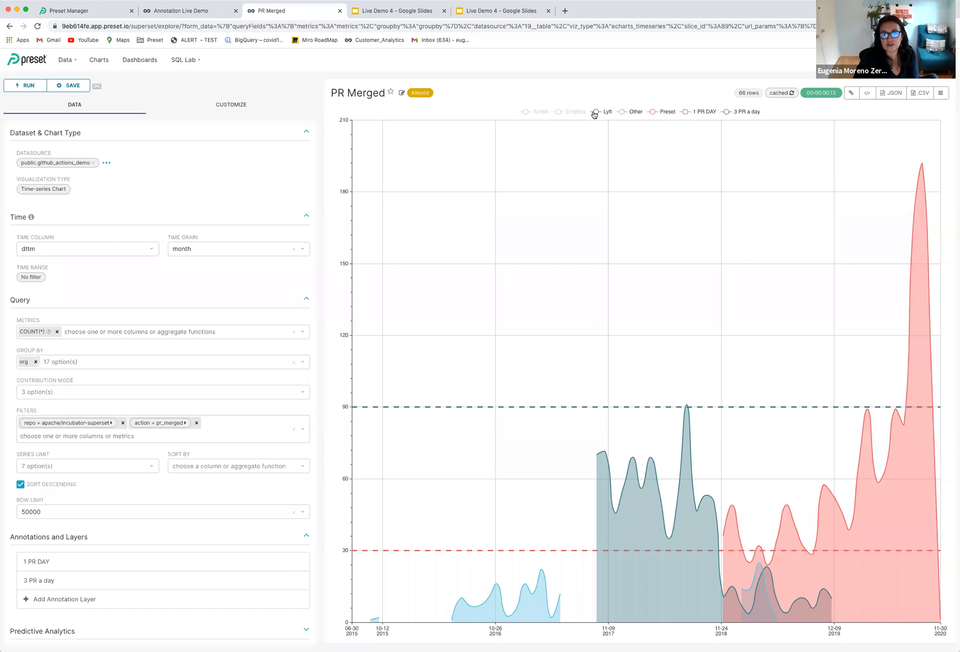
click(595, 112)
click(623, 111)
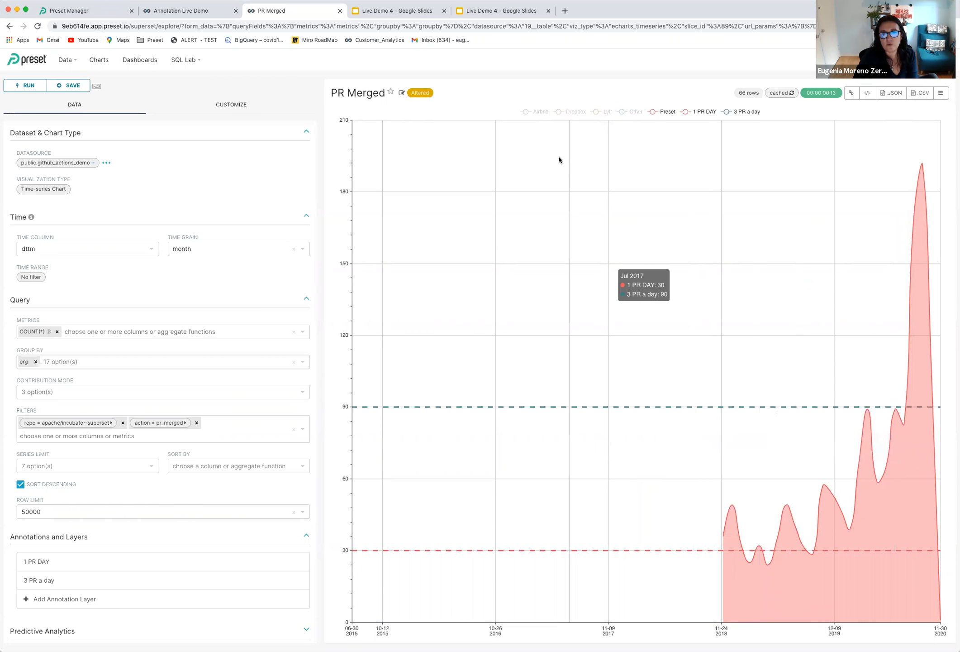
- Show the Airbnb, Dropbox, Lyft and Other series on the chart again
click(527, 112)
click(560, 113)
click(605, 112)
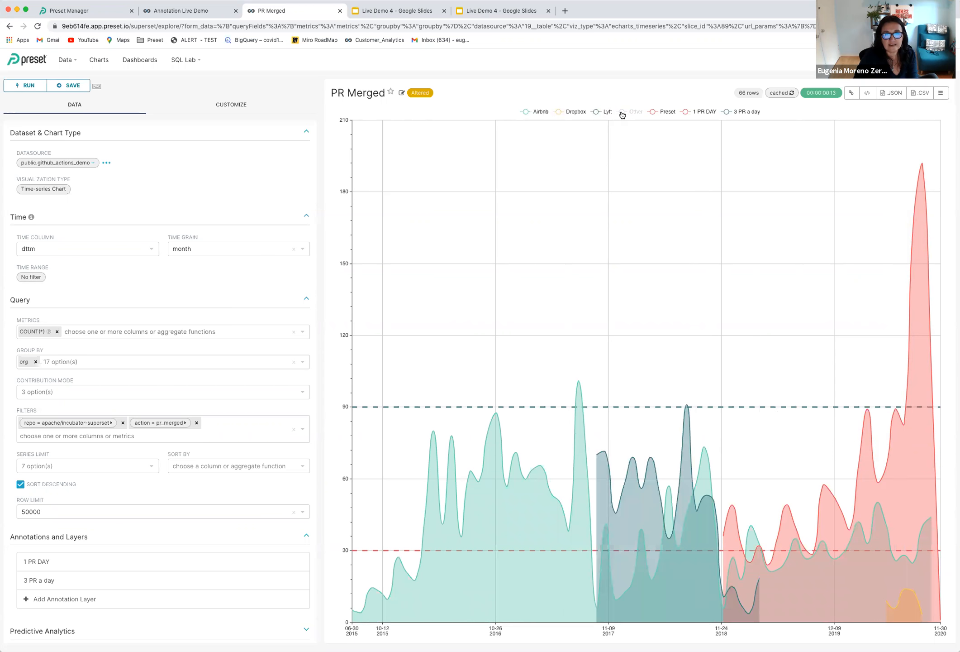
click(622, 113)
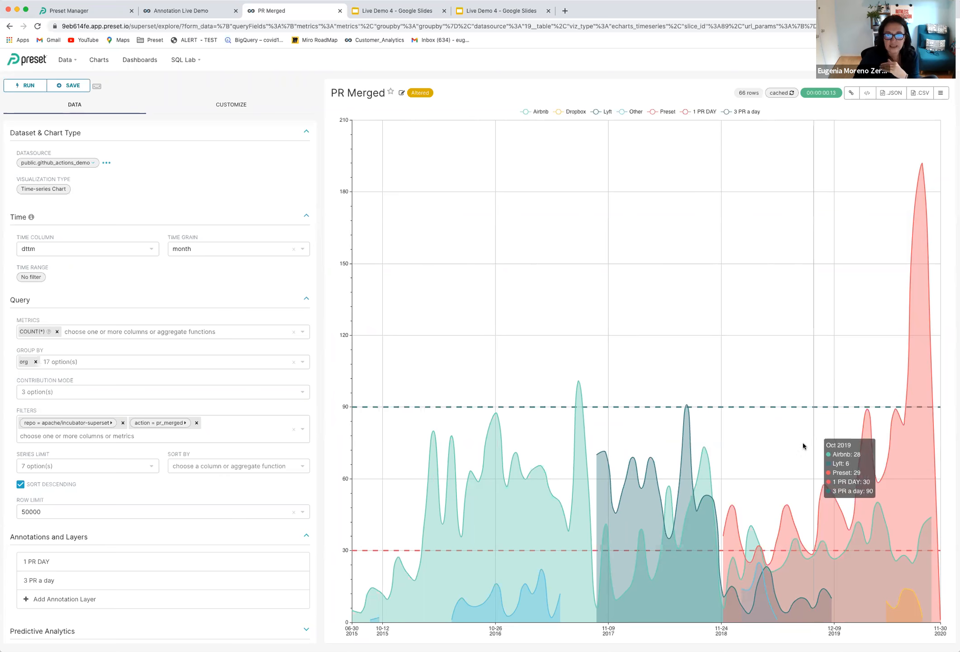
- Read the help note for the formula setting in the annotation layer form, leaving the layers as they are
click(87, 600)
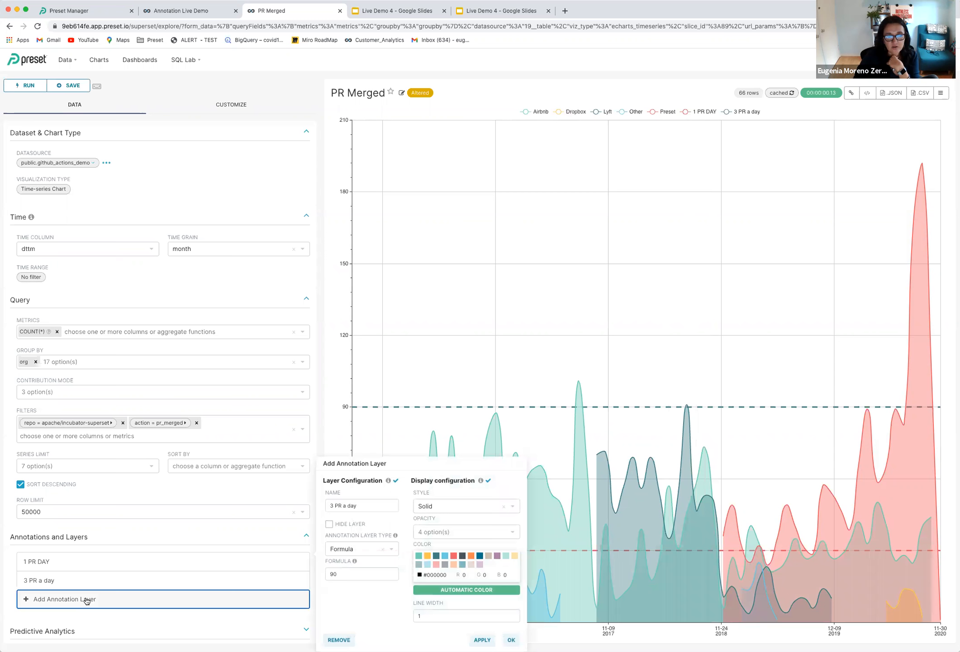
click(87, 600)
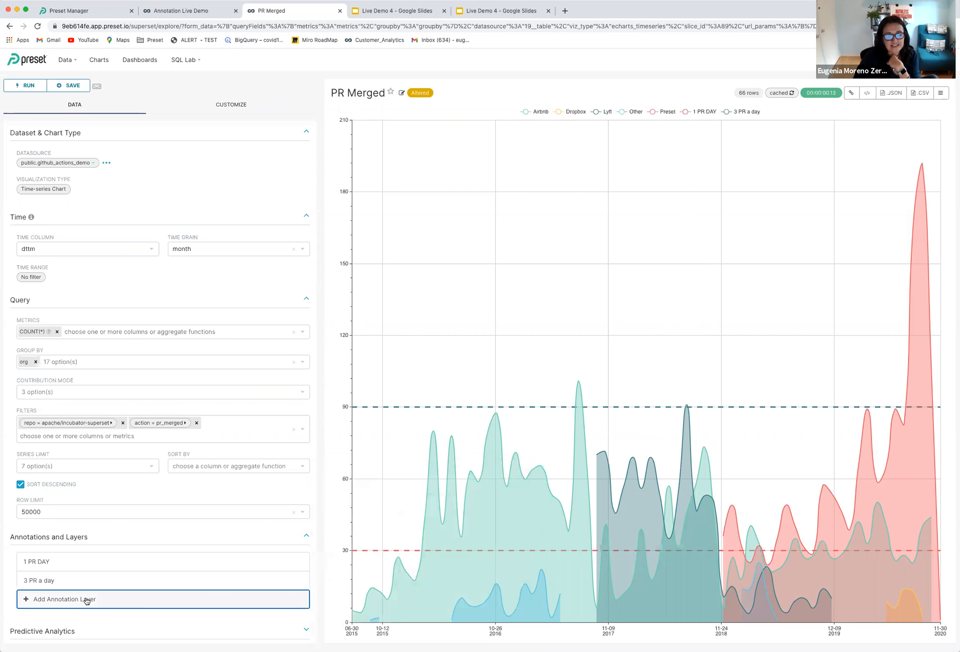
click(86, 580)
mouse_move(355, 563)
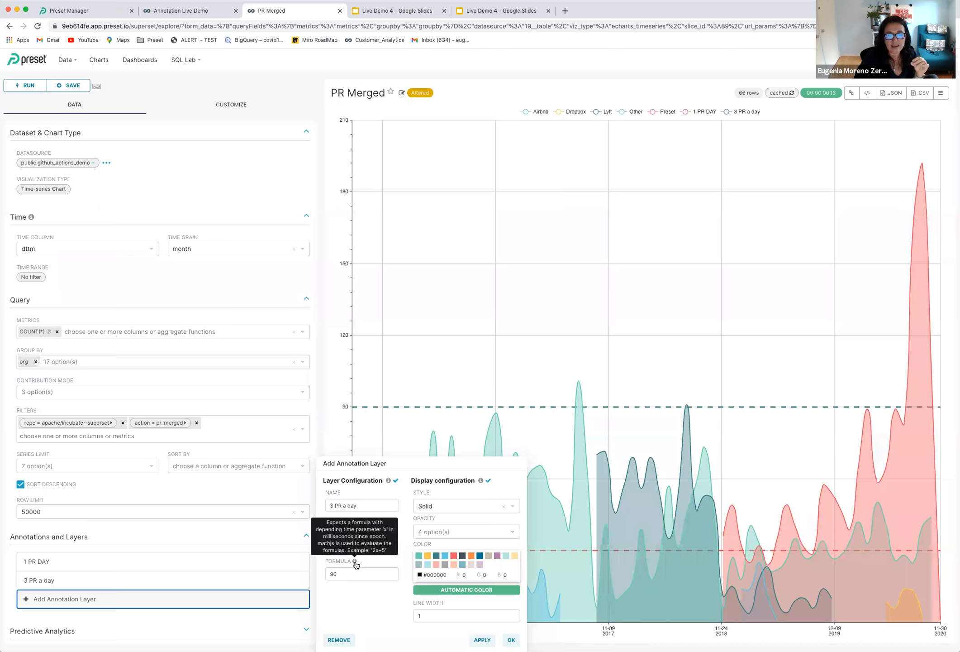
click(622, 633)
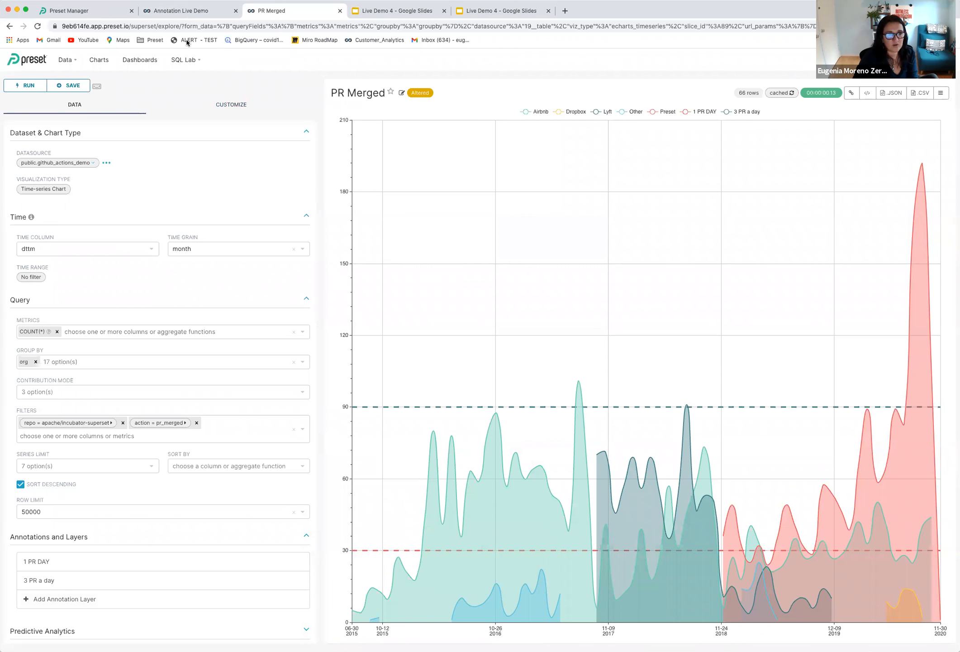
- Switch to the Live Demo 4 presentation in Google Slides and copy the formula 7^6.1(1-cos(x*0.00012)) from the Formula Annotation slide's speaker notes
click(394, 10)
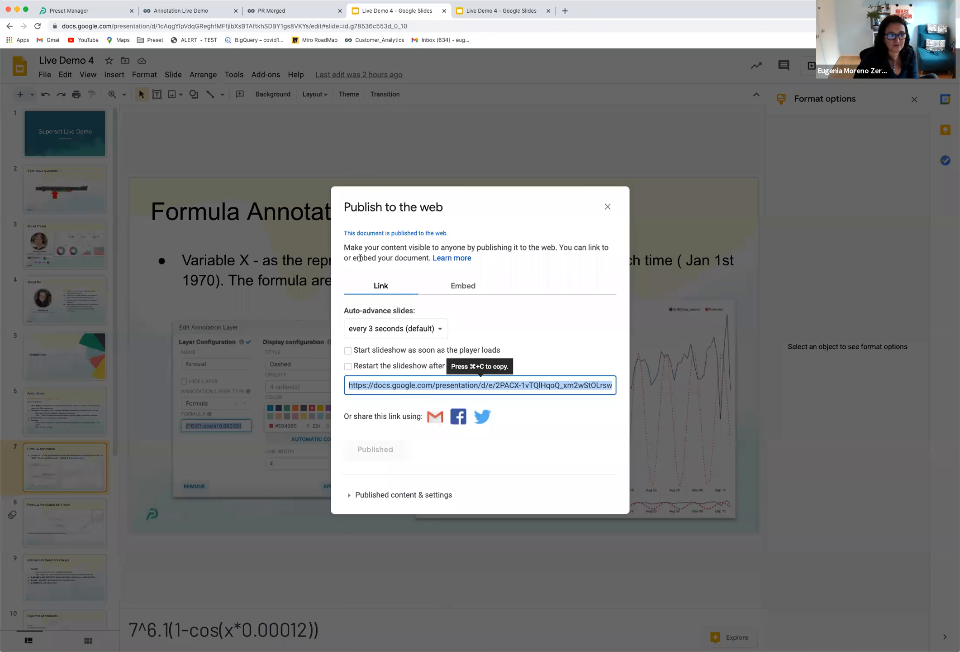
key(Escape)
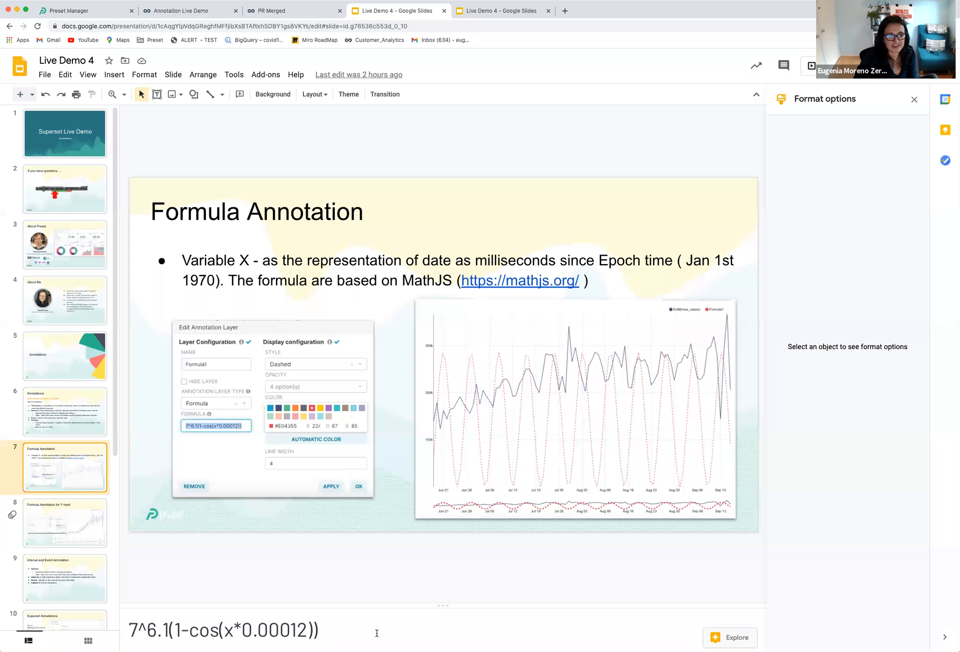
click(359, 627)
key(super+a)
key(super+c)
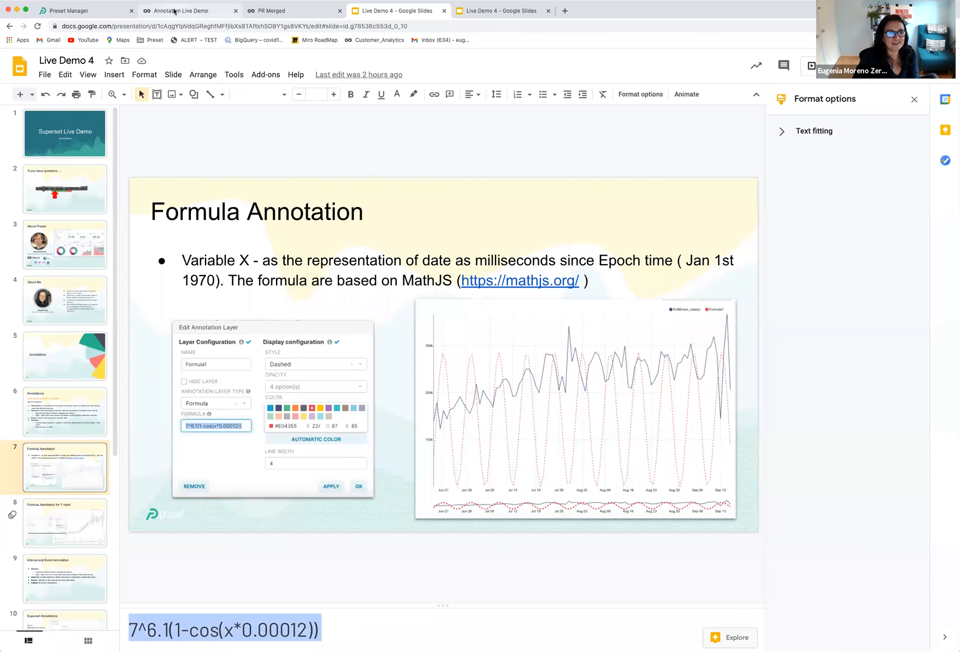
- Return to the PR Merged chart and start a formula annotation layer named "Formula test" with the copied formula 7^6.1(1-cos(x*0.00012))
click(206, 13)
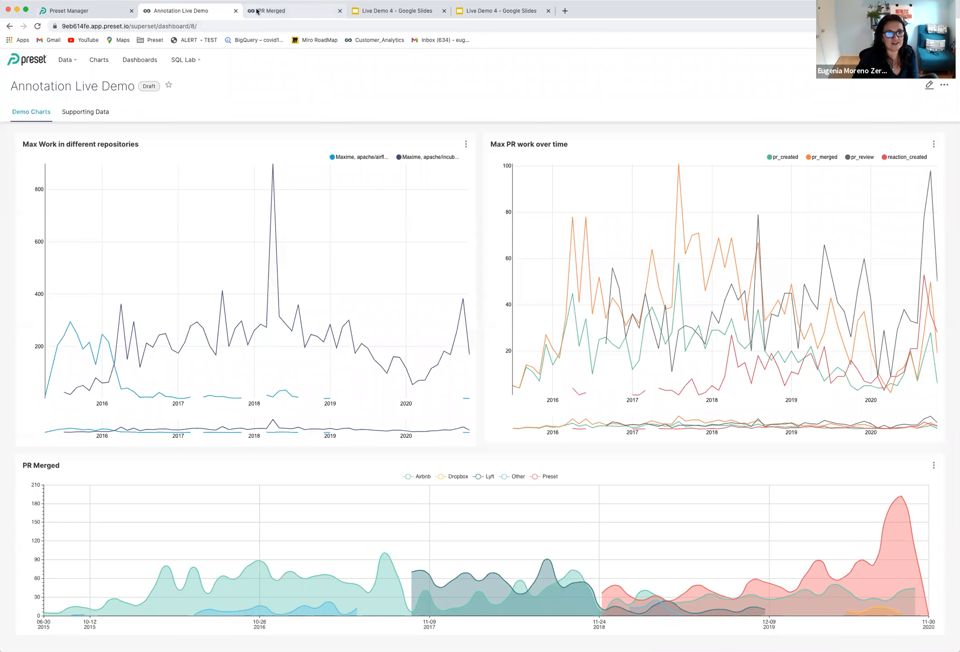
click(274, 11)
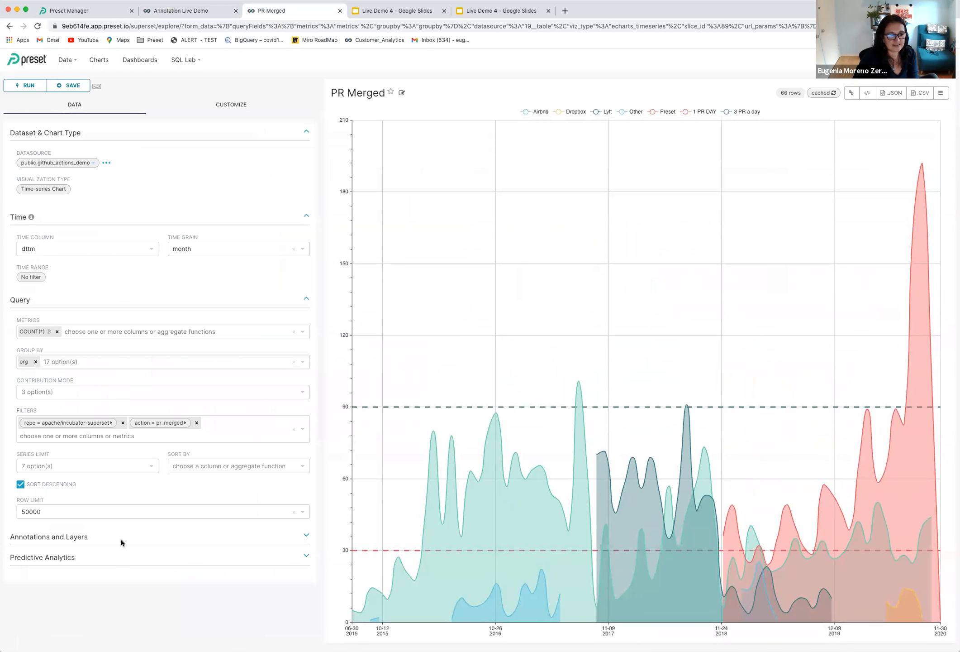
click(305, 536)
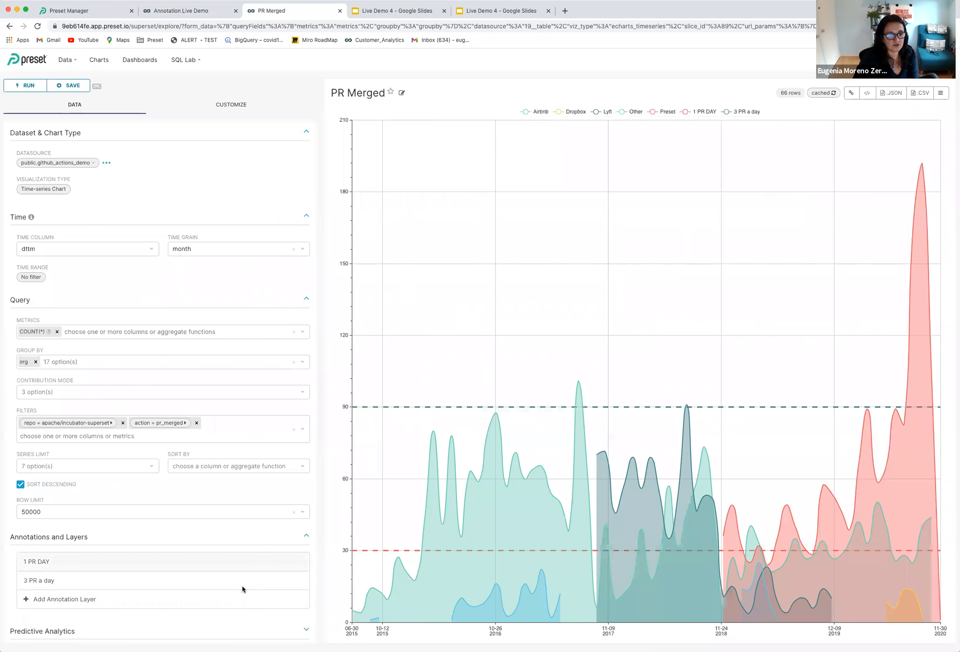
click(123, 604)
click(351, 507)
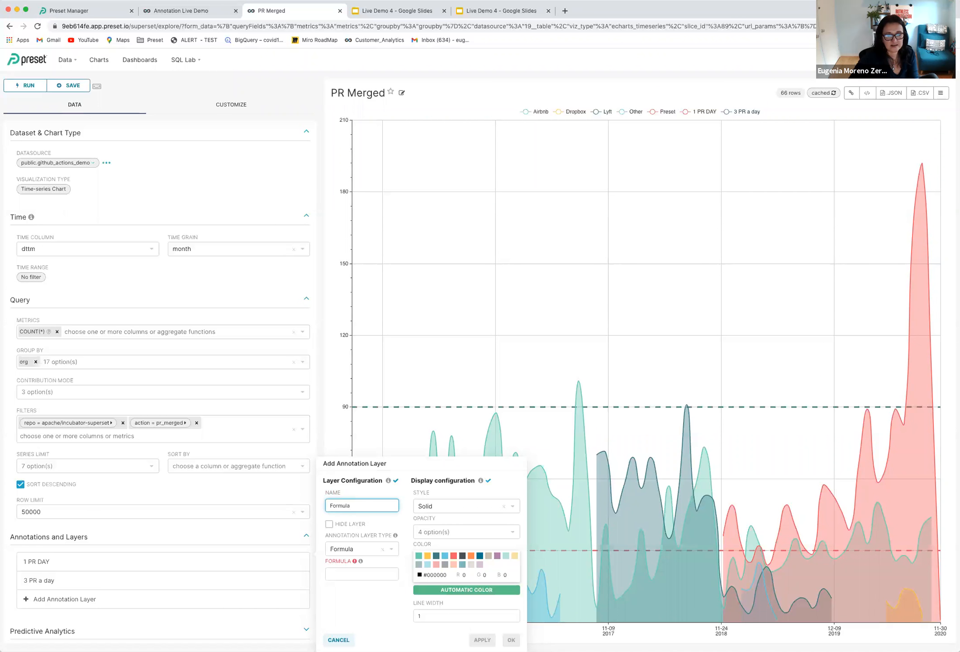
text(Formula test)
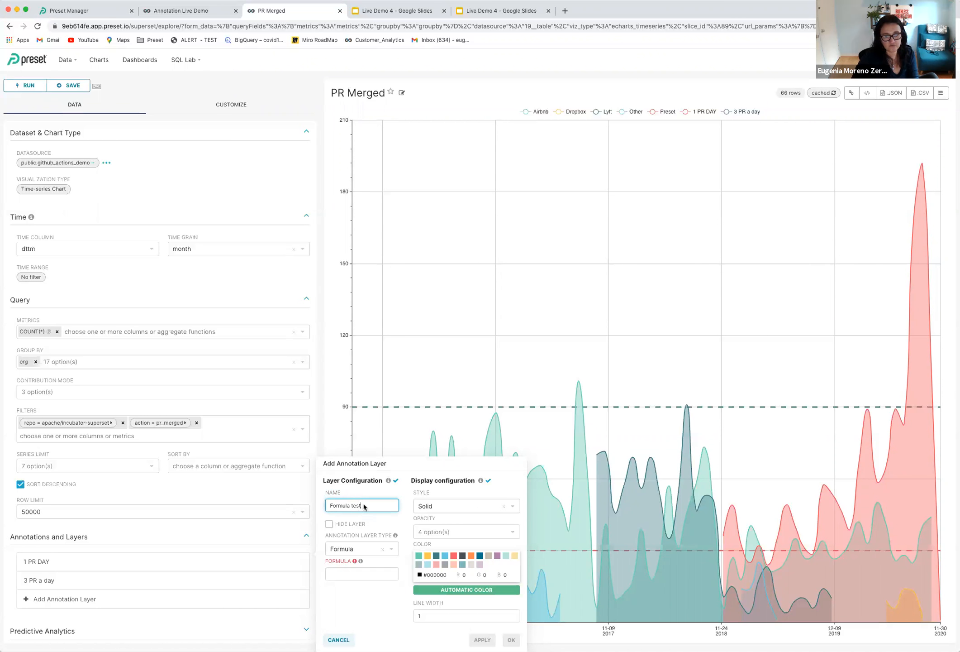
click(355, 576)
key(super+v)
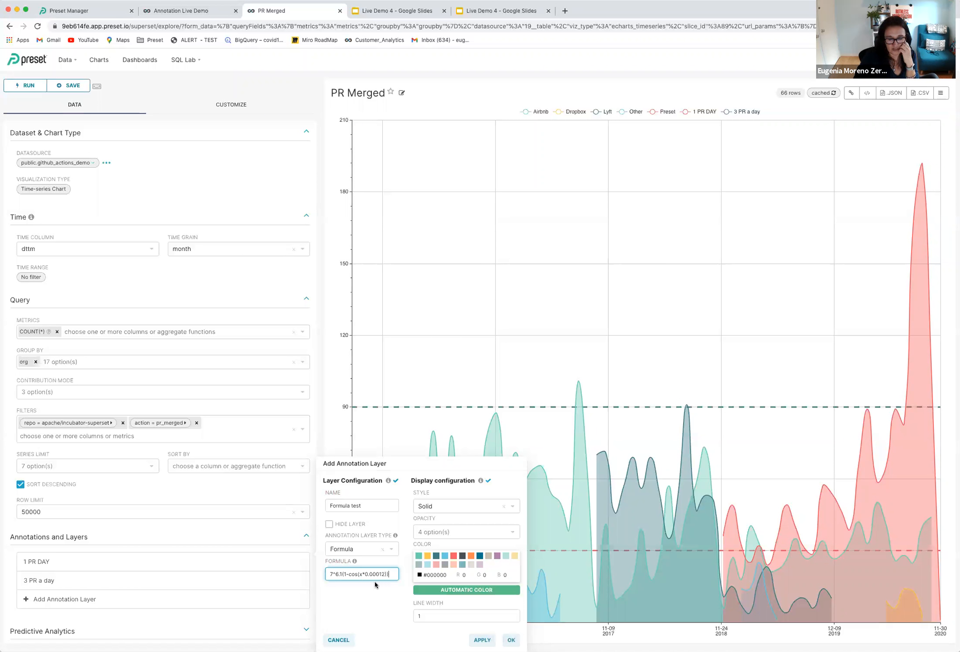
double_click(361, 573)
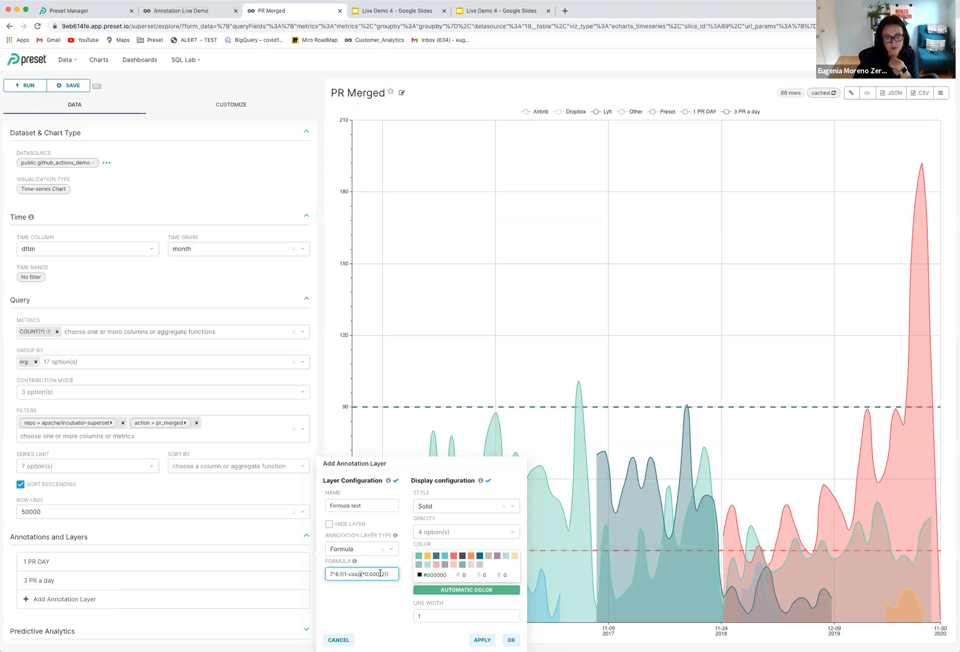
- Give the Formula test layer color #F6ACAF and line width 2, apply it and rerun the query
click(438, 564)
double_click(436, 614)
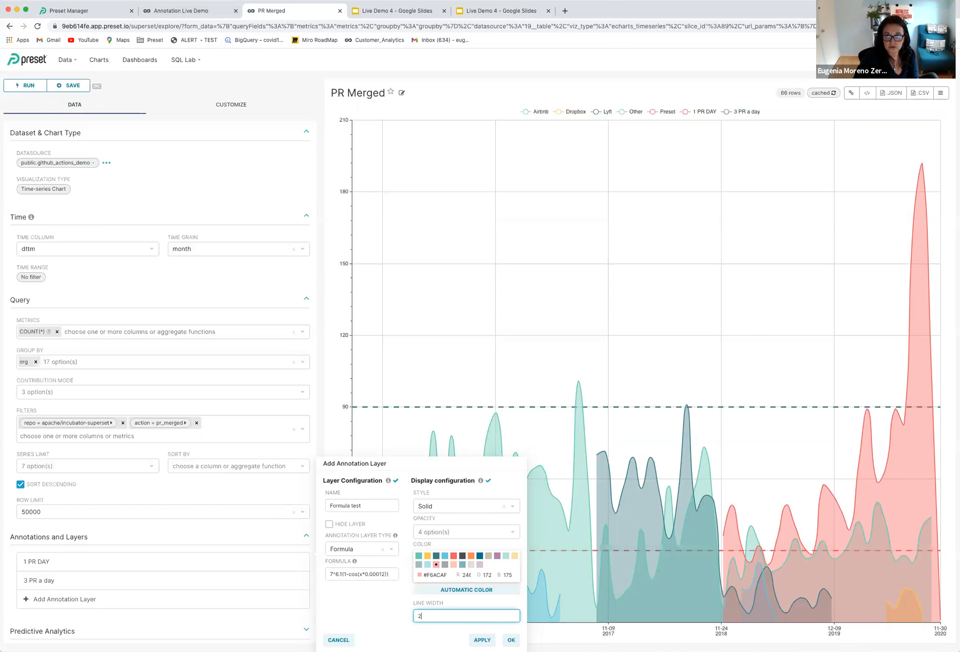
click(482, 639)
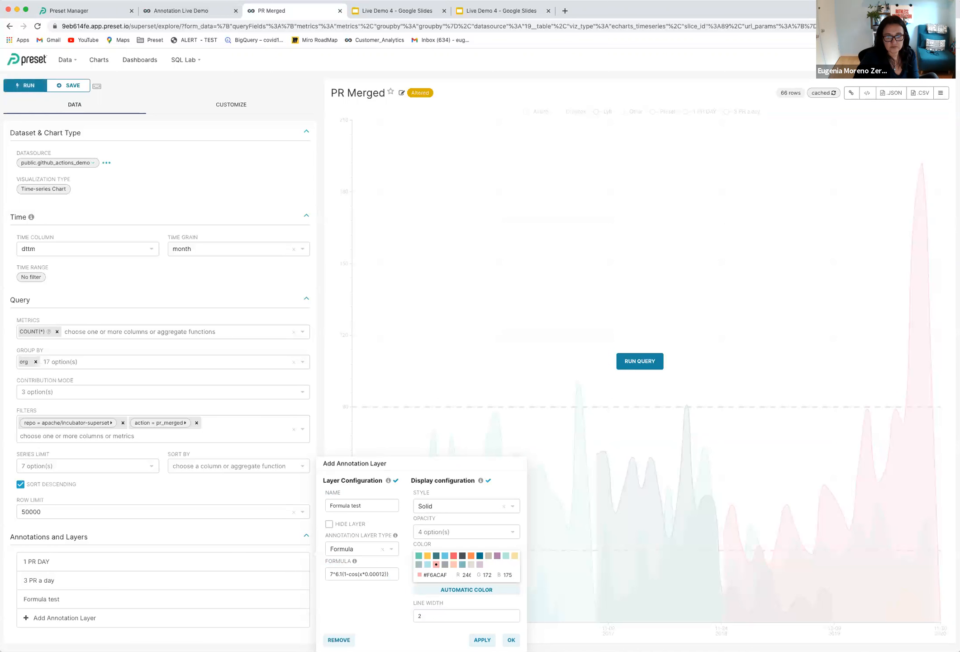
click(512, 639)
click(644, 362)
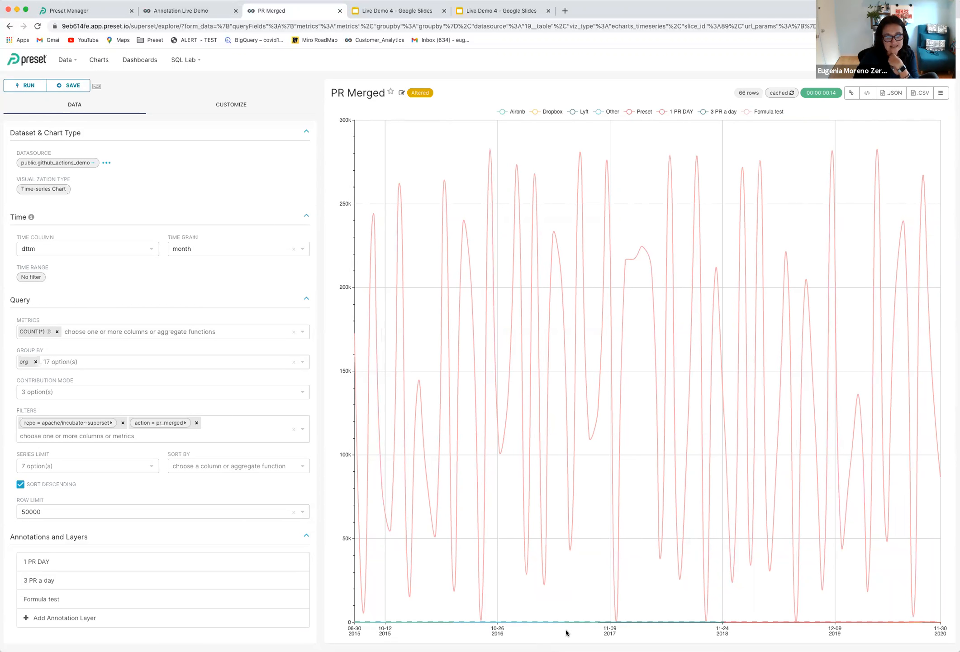
- Inspect the x variable in the Formula test layer's formula, remove the layer and rerun the query
click(46, 600)
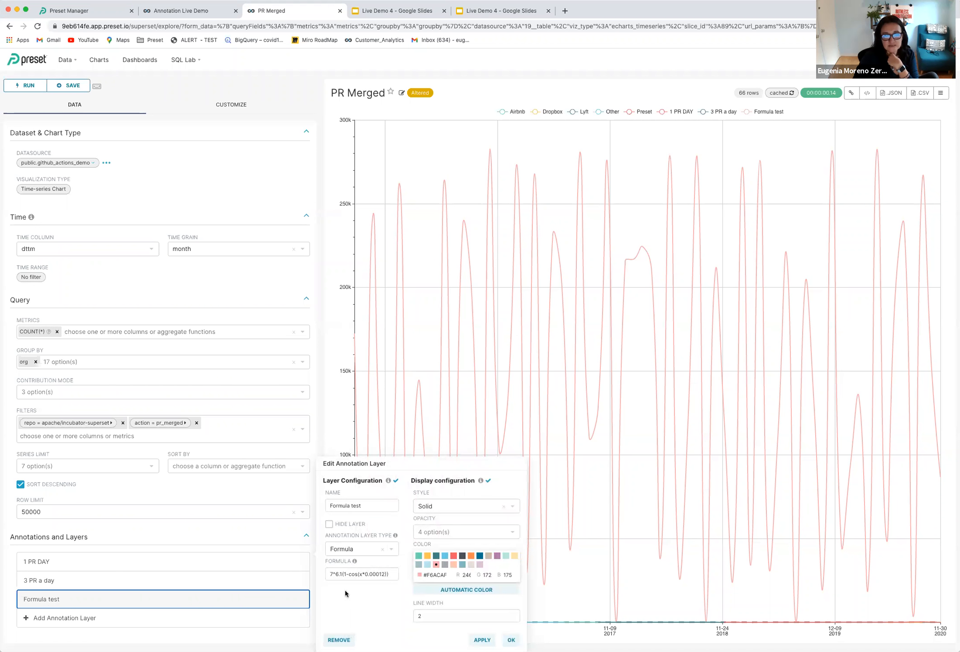
click(352, 574)
key(ctrl+a)
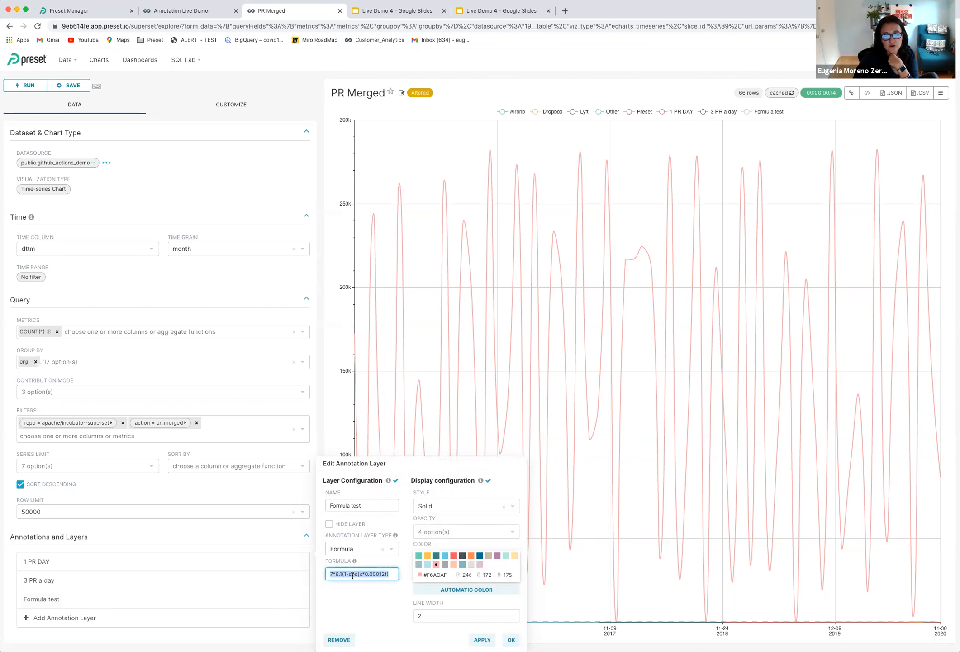
click(361, 574)
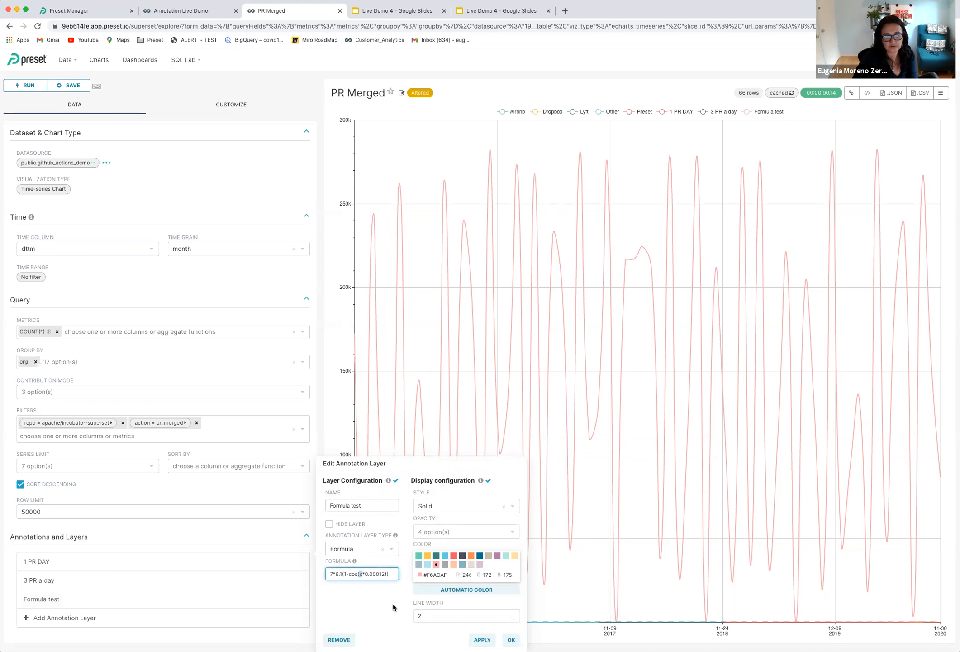
click(511, 639)
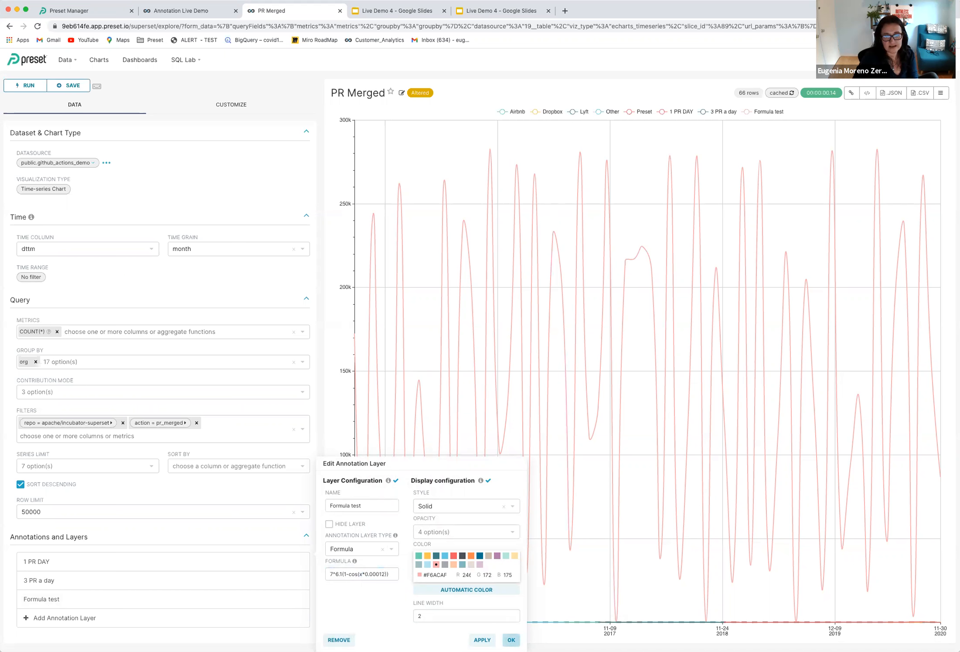
click(339, 640)
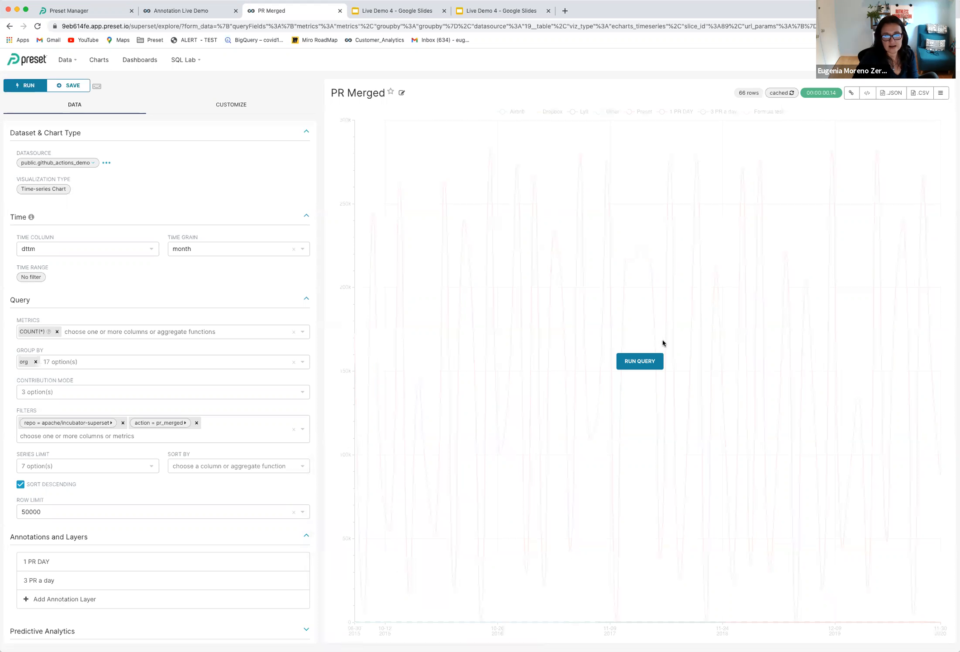
click(652, 360)
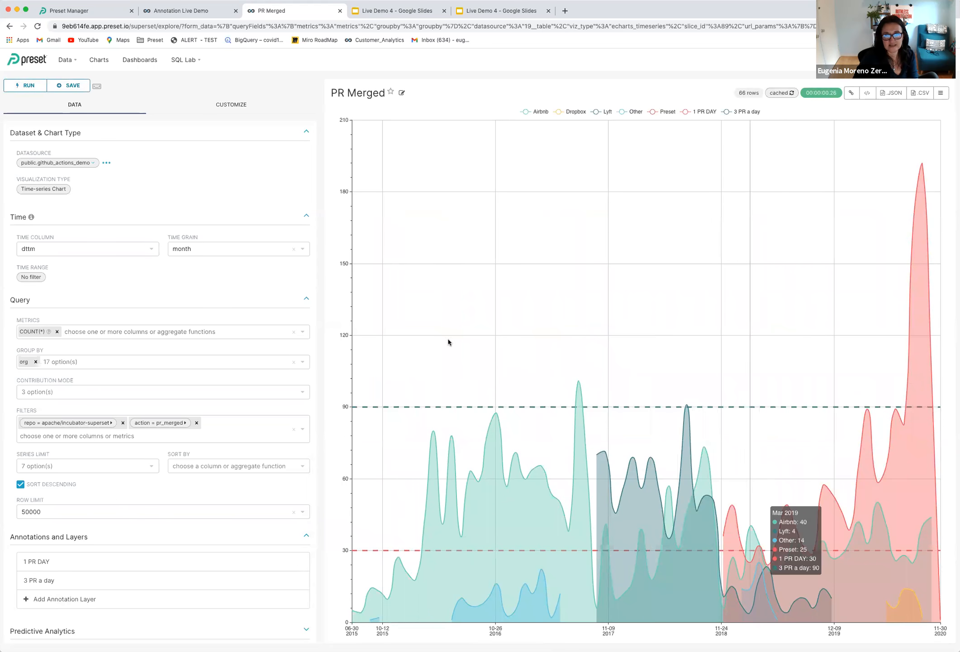
- Save the PR Merged chart by overwriting it, add it to the Annotation Live Demo dashboard and go to that dashboard
click(69, 86)
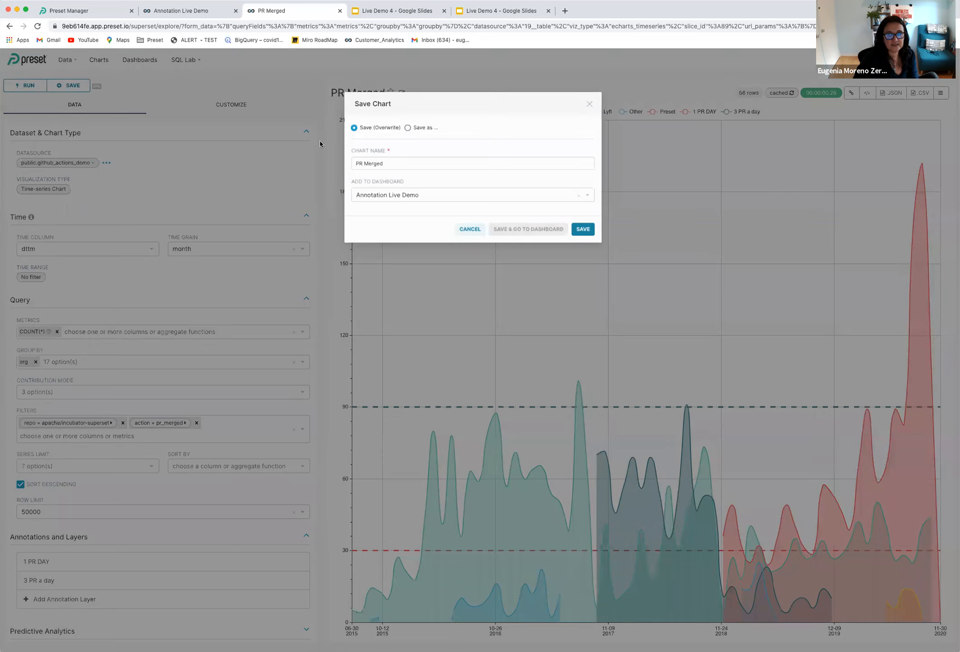
click(404, 199)
click(410, 225)
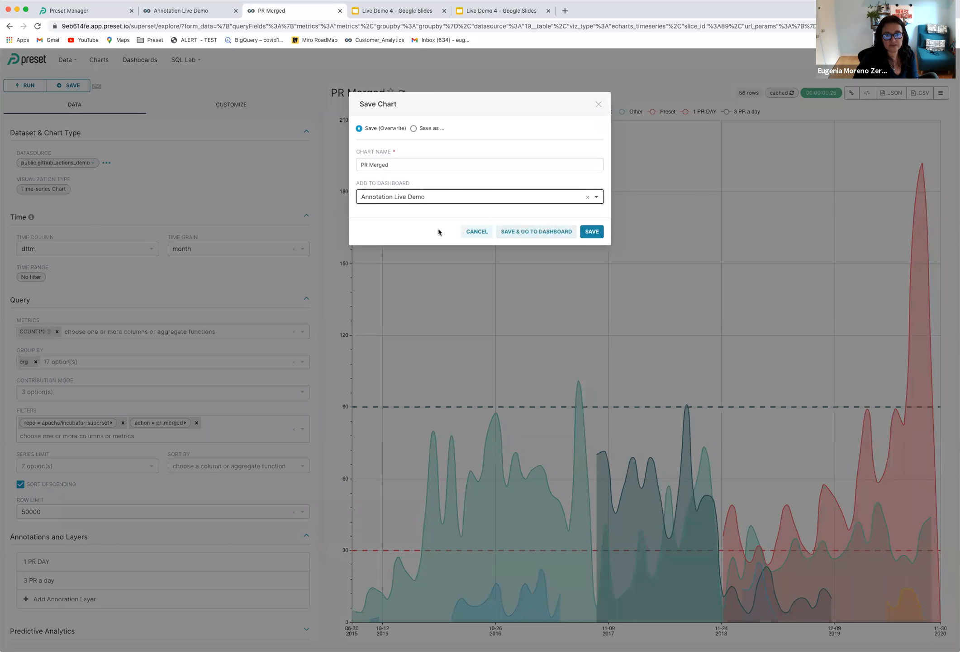
click(528, 232)
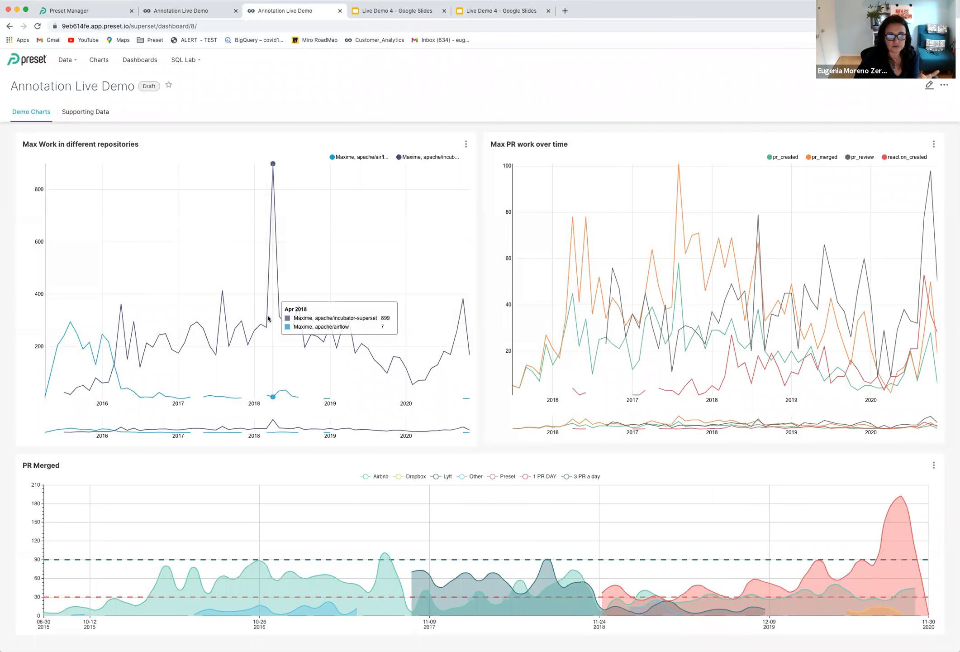
- Open the Max Work Dates chart from the dashboard's Supporting Data section in the chart explorer
click(91, 116)
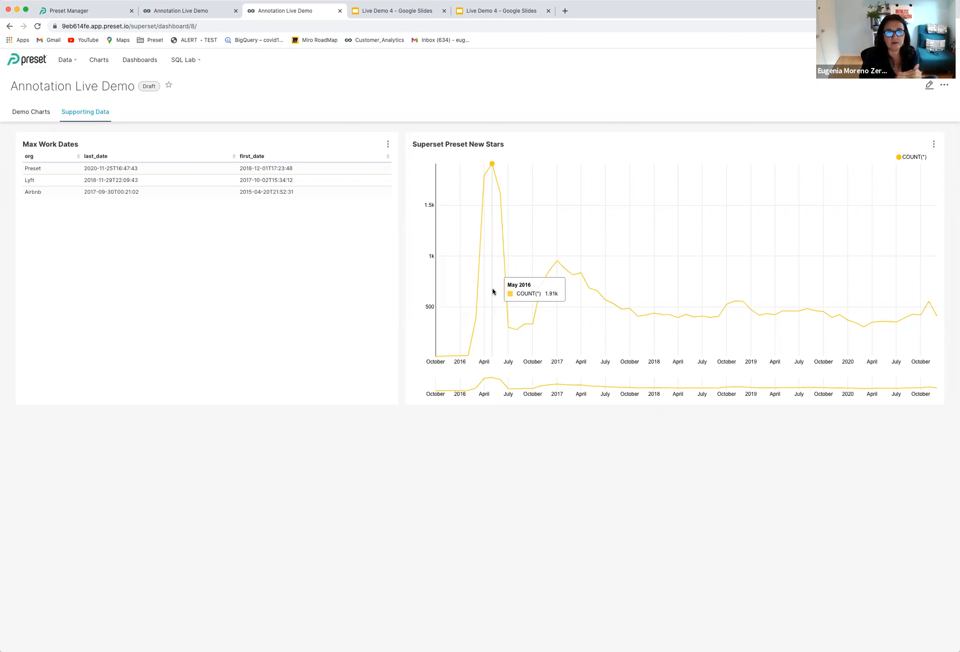
triple_click(47, 147)
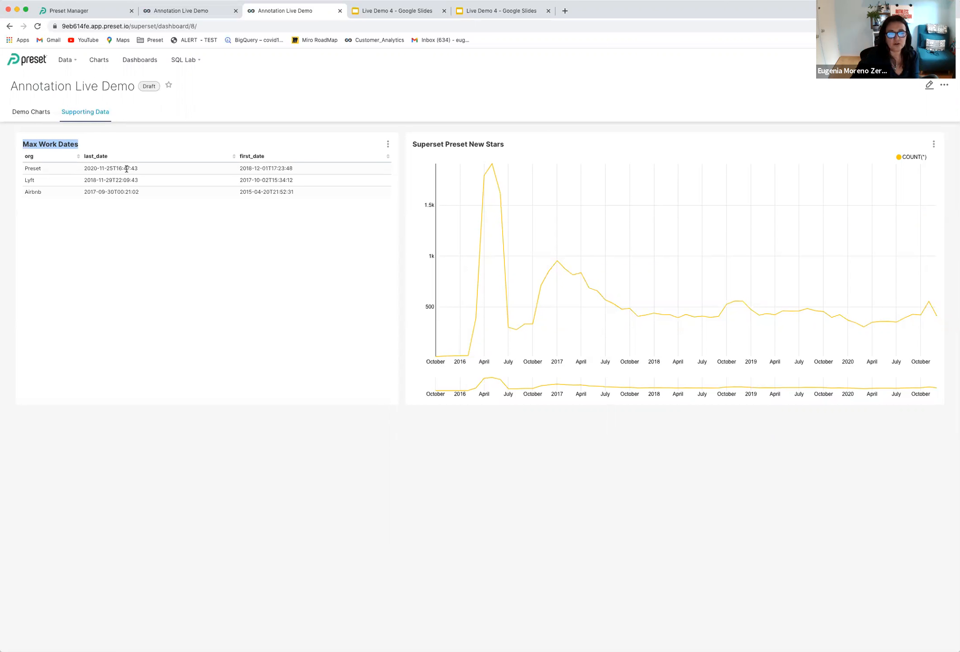
click(388, 144)
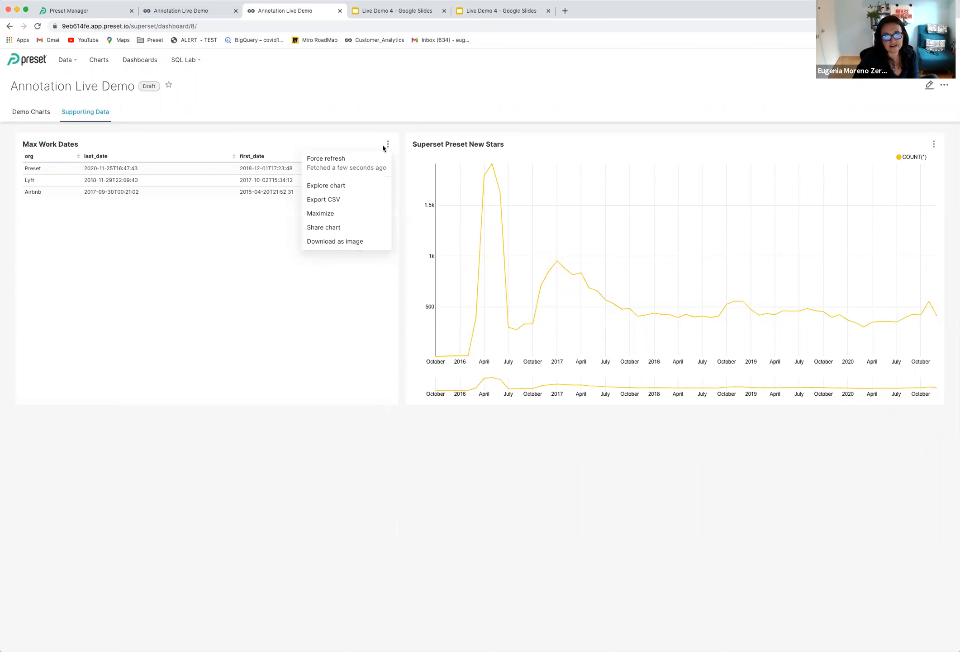
click(346, 190)
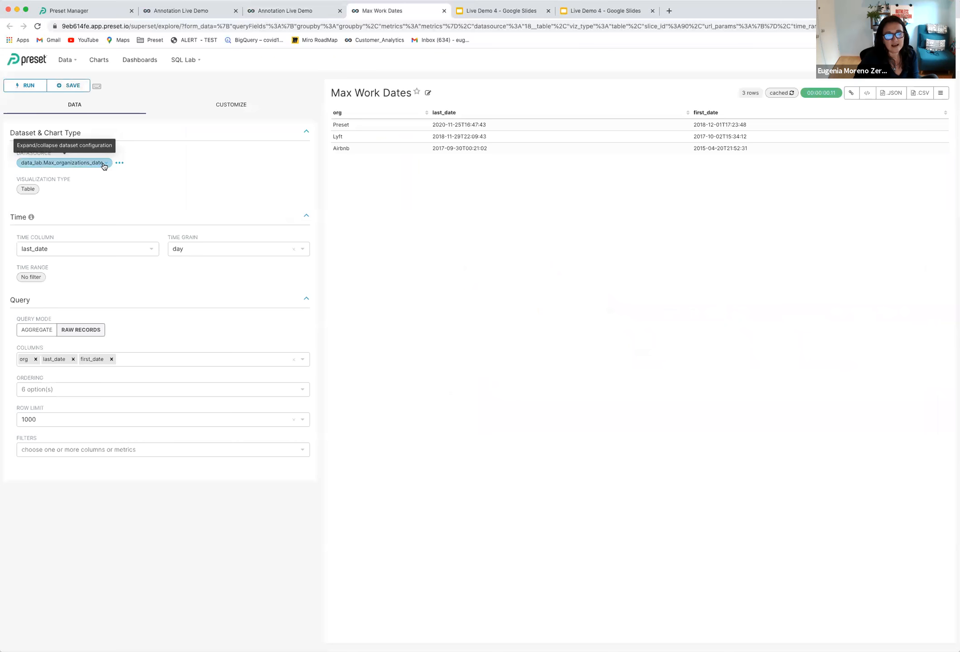
- Expand the Max_organizations_date dataset's details and open the dataset for editing
click(105, 165)
click(119, 163)
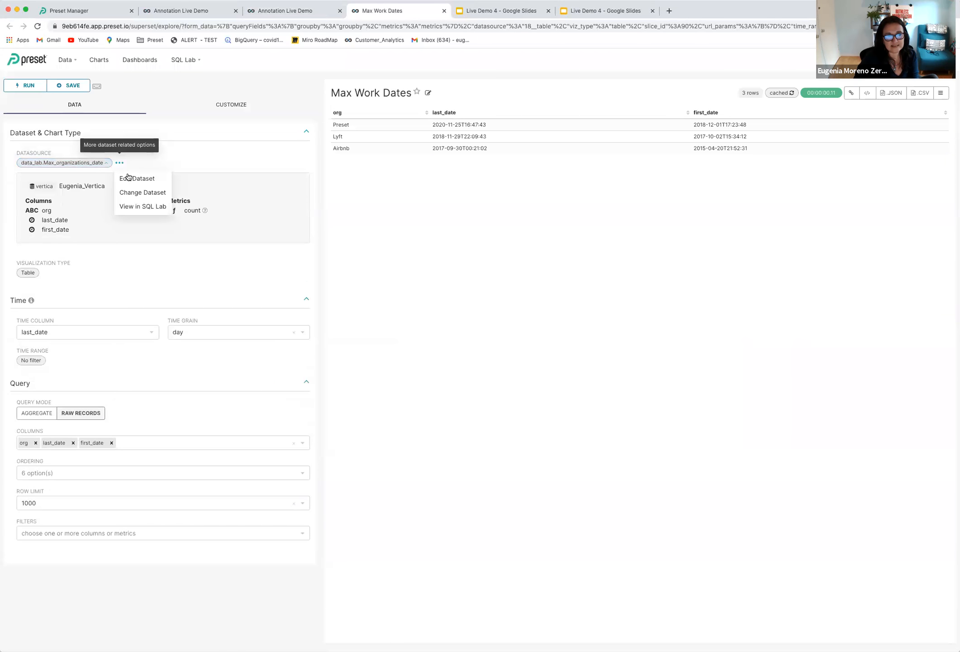
click(127, 178)
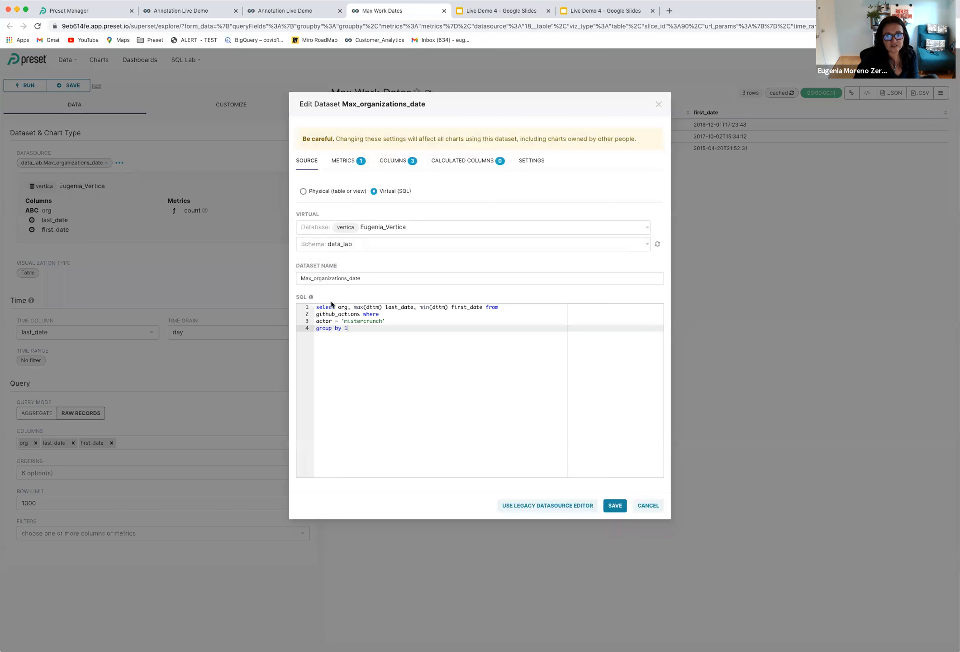
- Examine the dataset's SQL query, highlighting the github_actions table, the org column and the last_date alias
drag(366, 329, 311, 305)
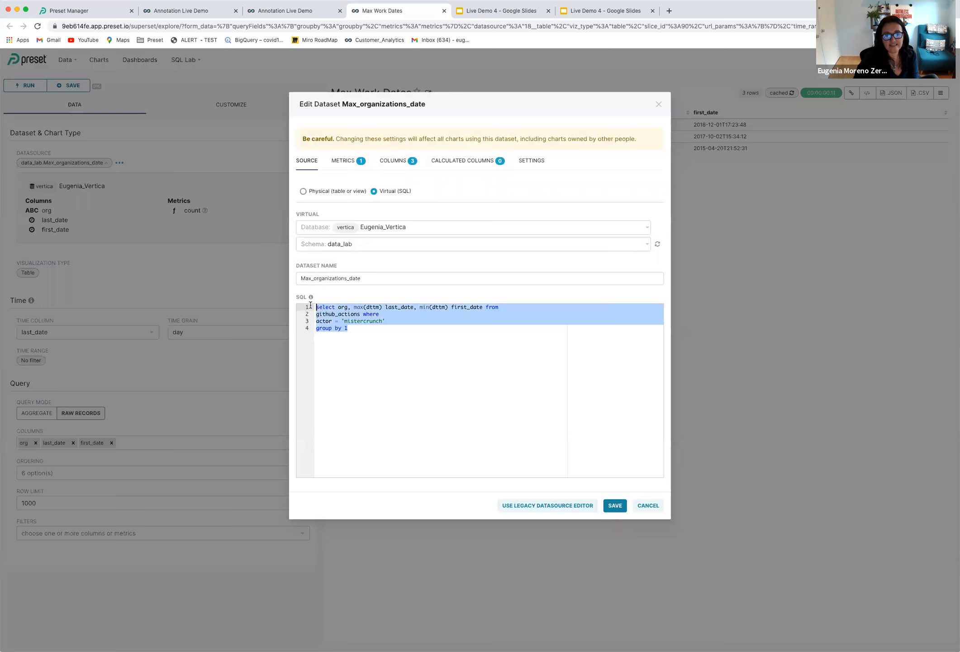
click(397, 329)
click(344, 307)
double_click(343, 313)
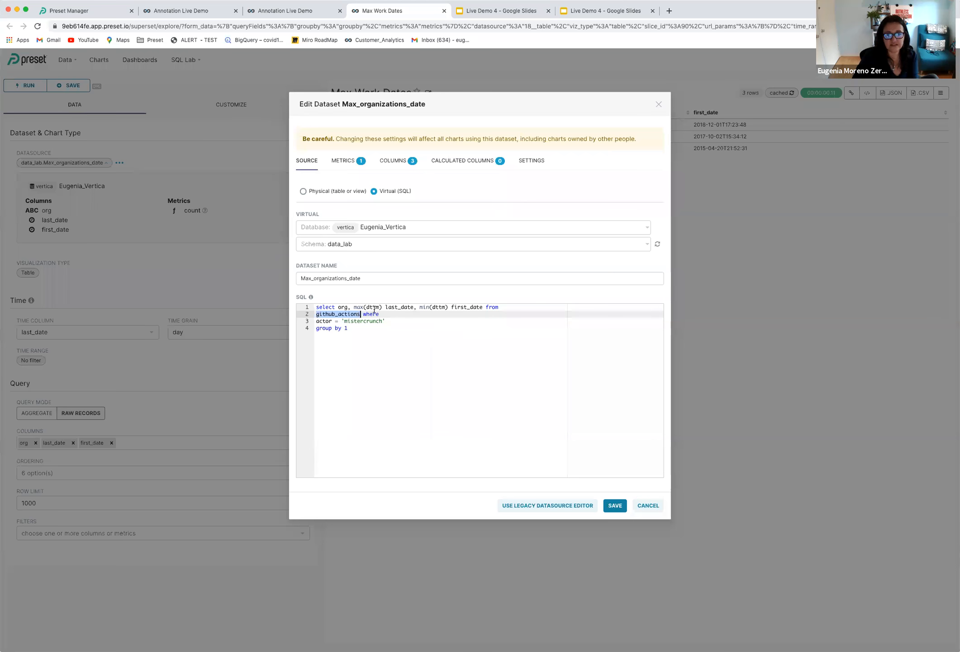
double_click(340, 308)
click(371, 306)
double_click(395, 307)
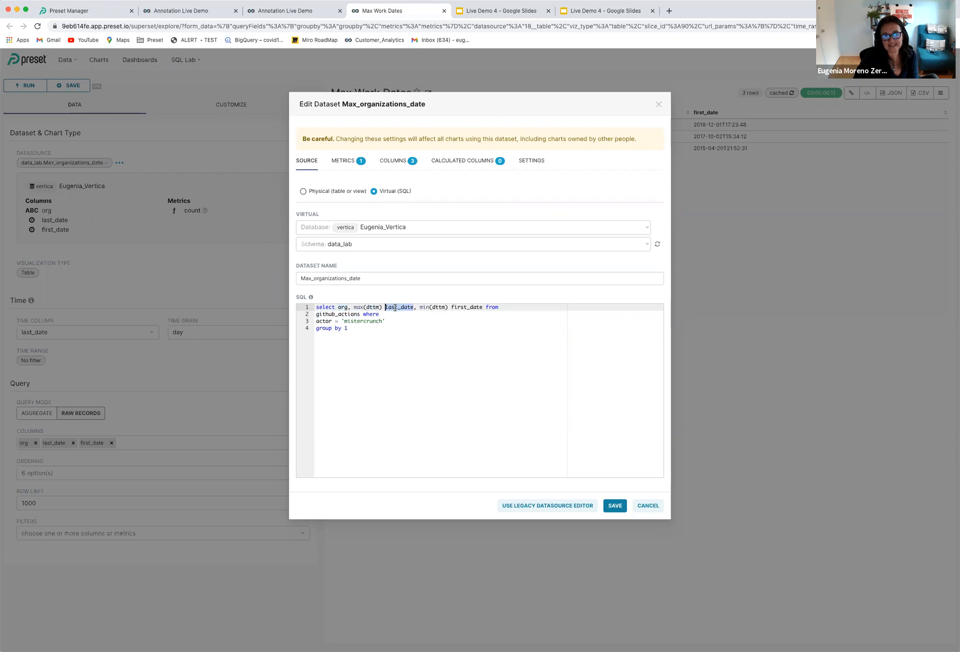
- Review the dttm, org, first_date and github_actions parts of the SQL query and save the Max_organizations_date dataset
double_click(371, 307)
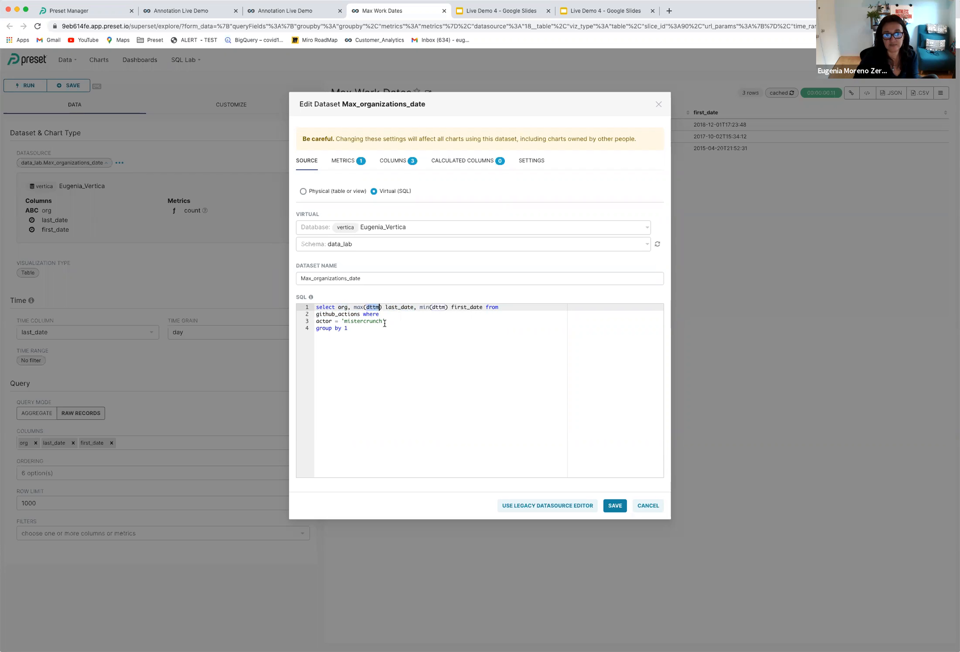
double_click(340, 307)
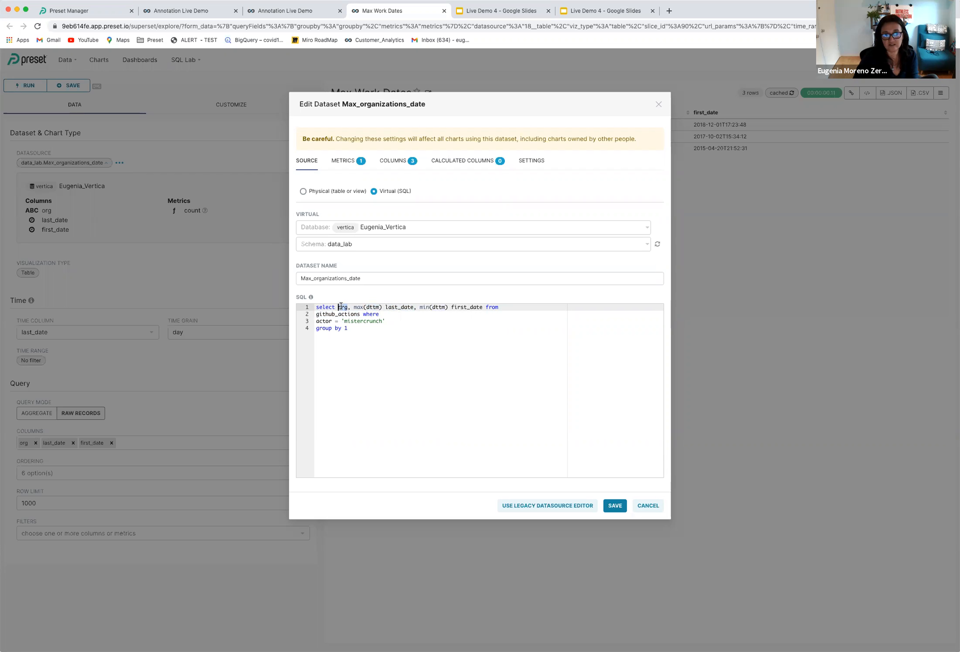
click(426, 307)
double_click(463, 307)
click(499, 307)
double_click(340, 314)
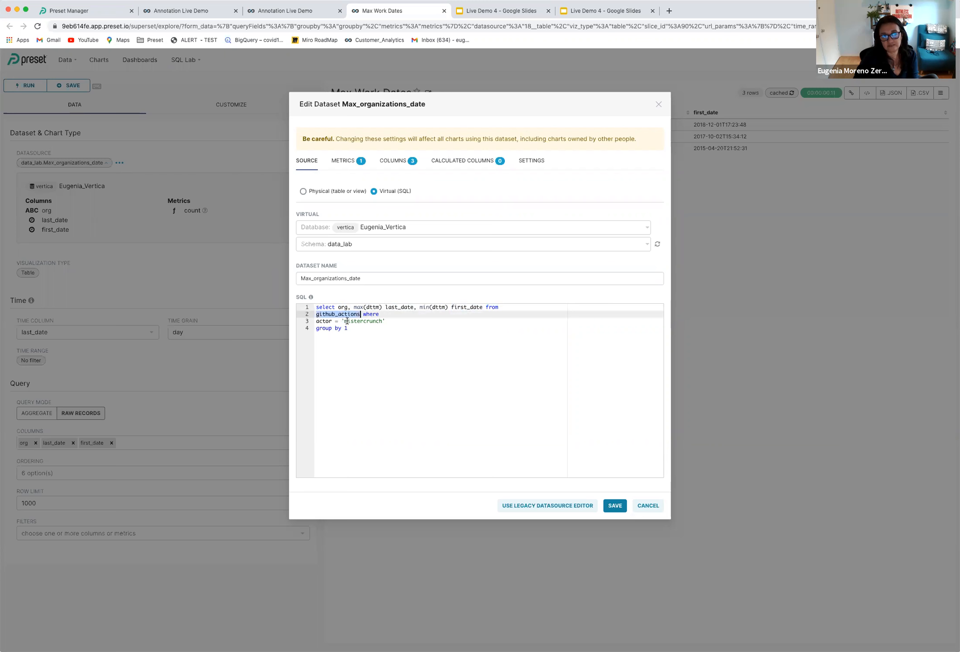
click(615, 506)
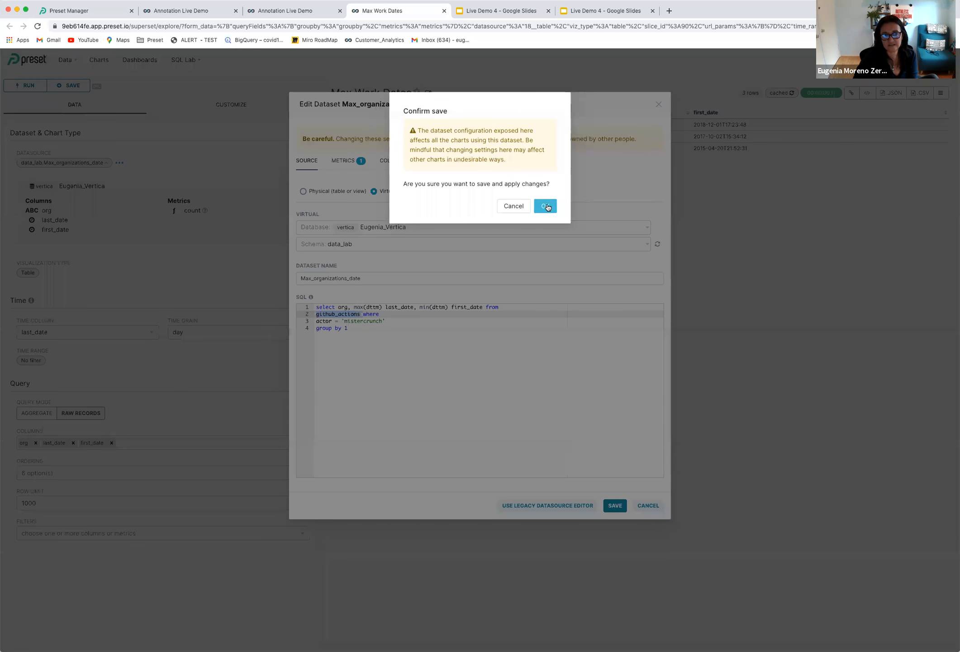
click(546, 206)
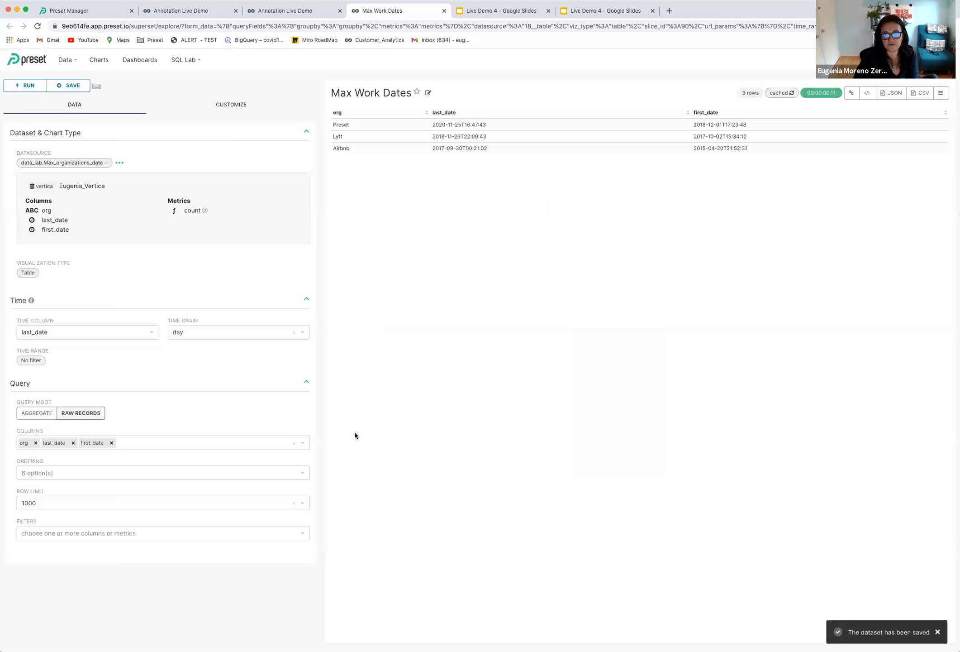
- Place the first_date column before last_date in Max Work Dates and save the chart by overwriting it, going to the Annotation Live Demo dashboard
drag(65, 444, 197, 439)
click(640, 360)
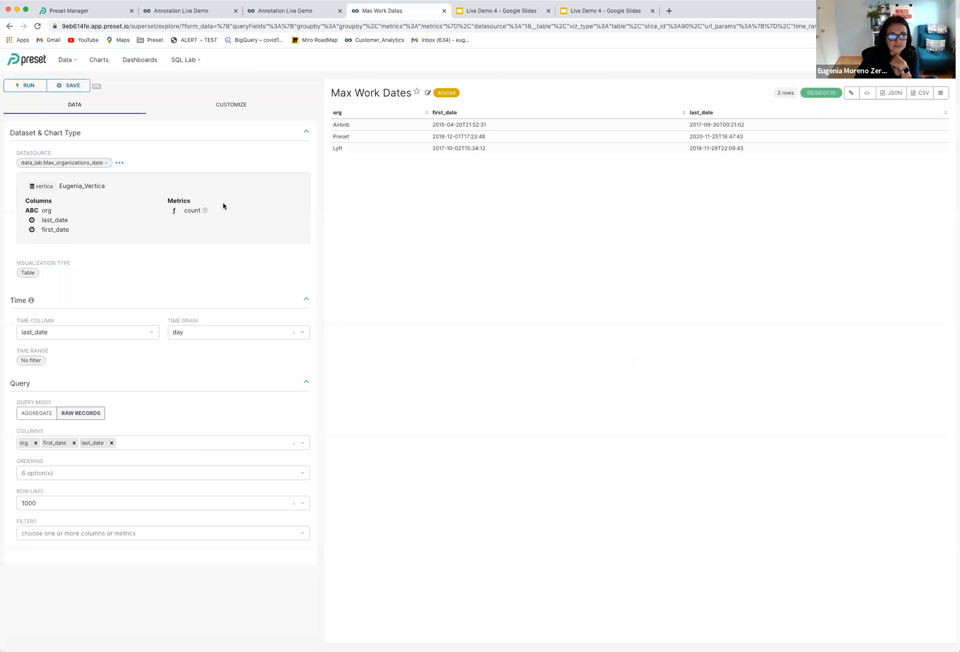
click(68, 86)
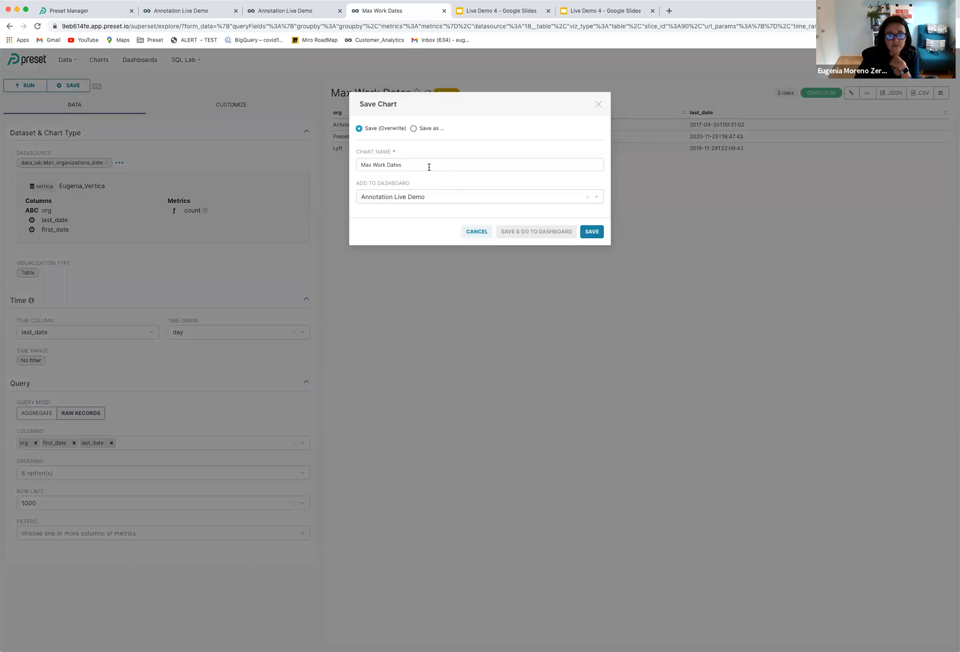
click(438, 198)
click(437, 220)
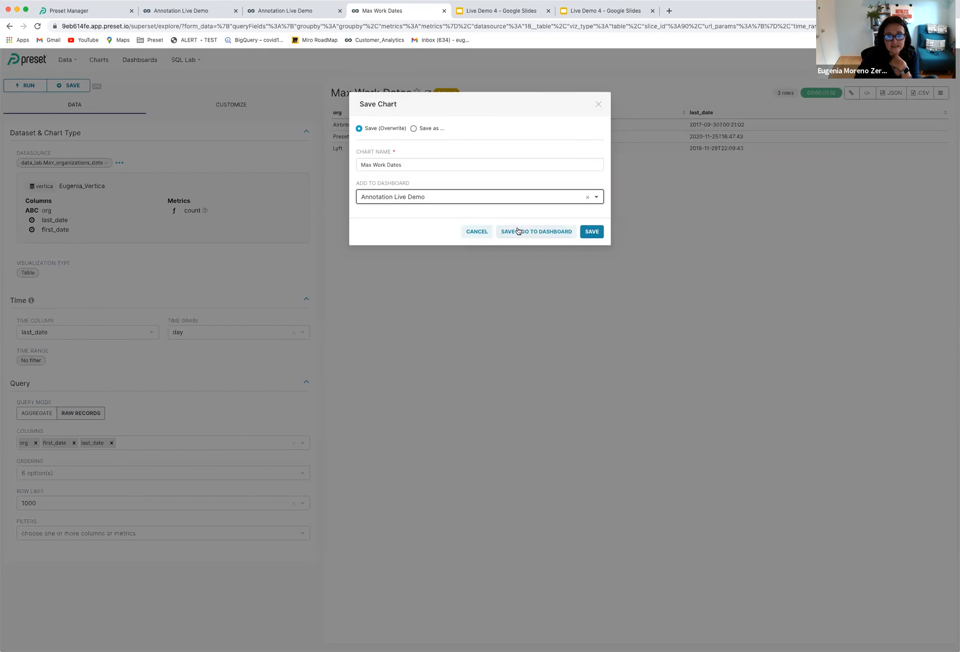
click(518, 231)
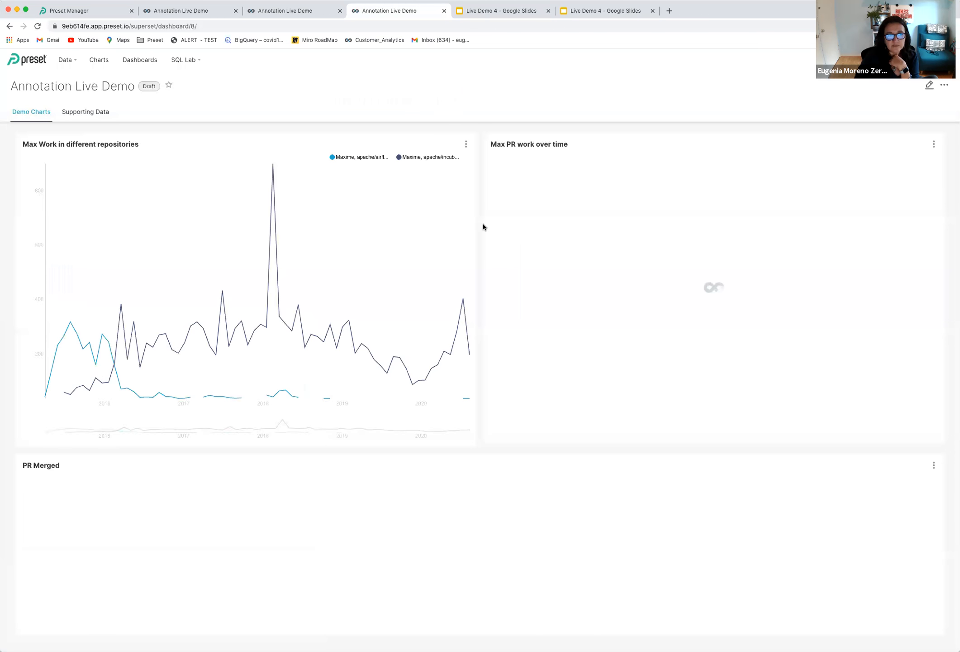
- Check the dashboard's Supporting Data charts and return to Demo Charts to show the Max PR work over time chart's description
click(86, 112)
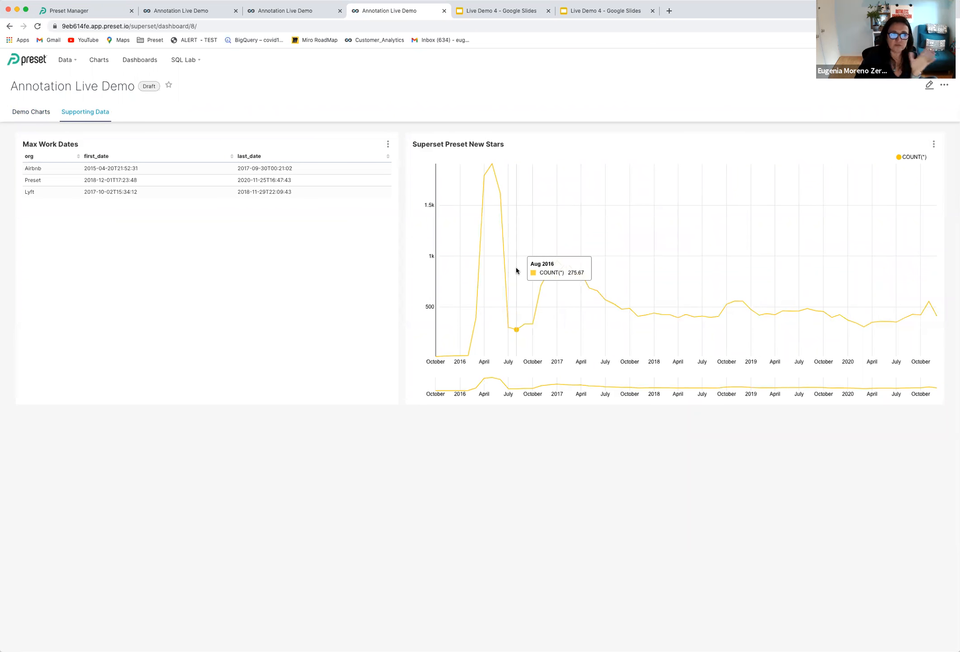
click(32, 114)
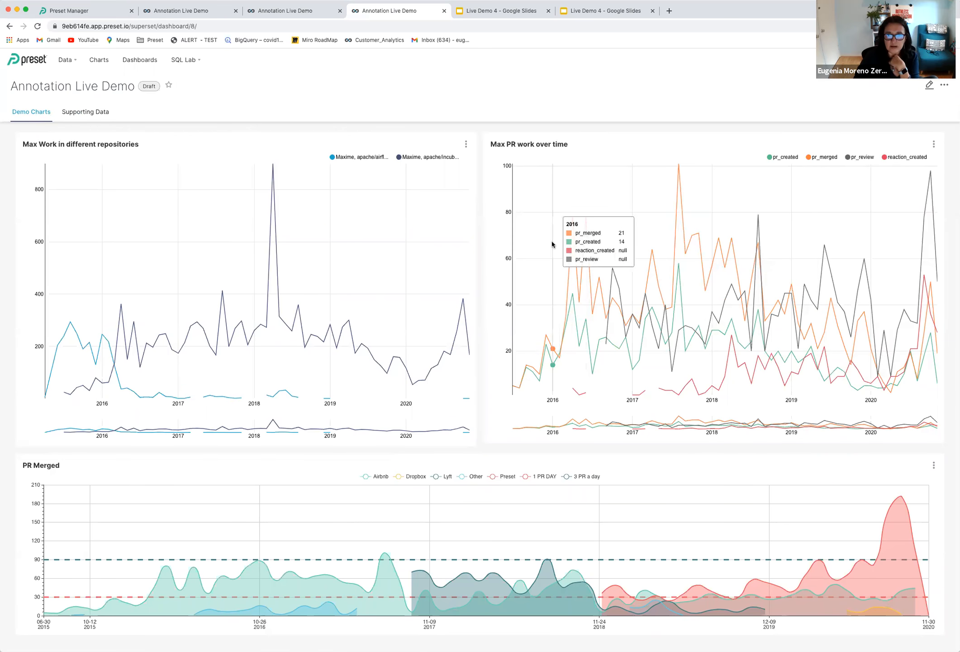
click(933, 144)
click(908, 184)
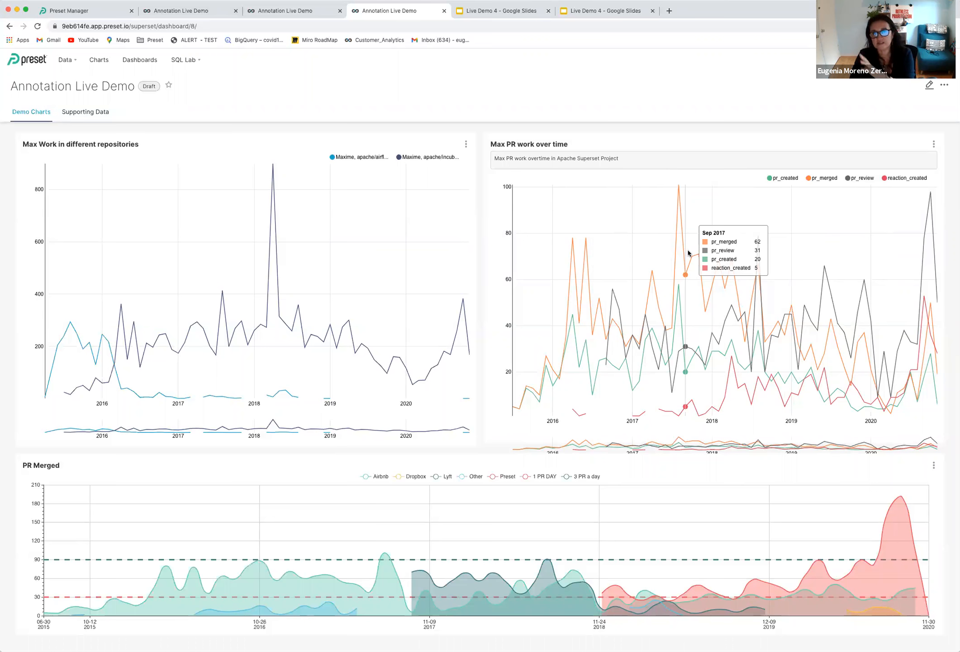
- Open the Max PR work over time chart in the chart explorer and start an annotation layer named Max Employment
click(934, 145)
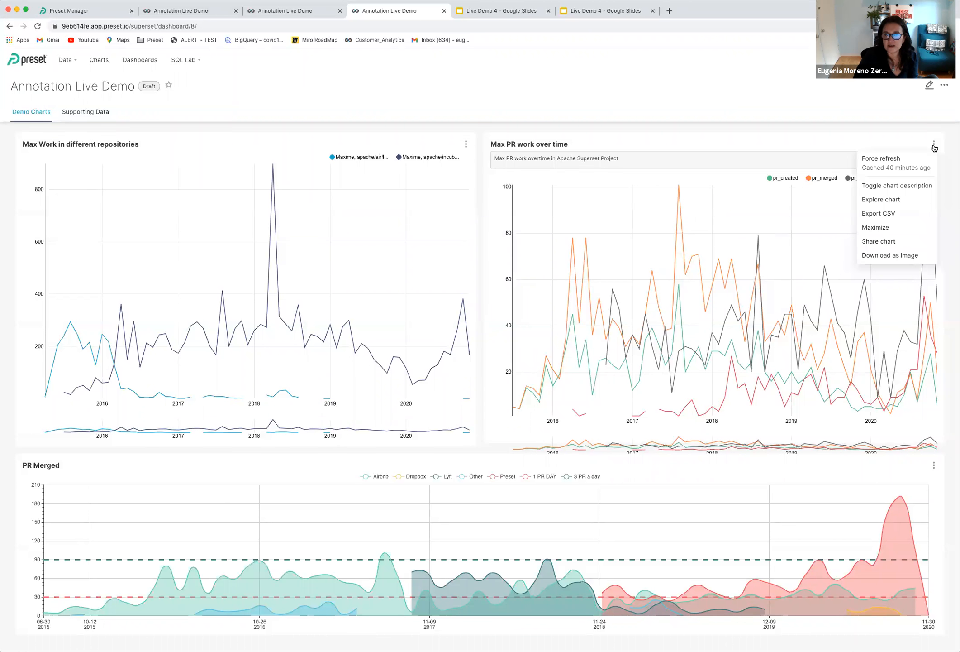
click(886, 200)
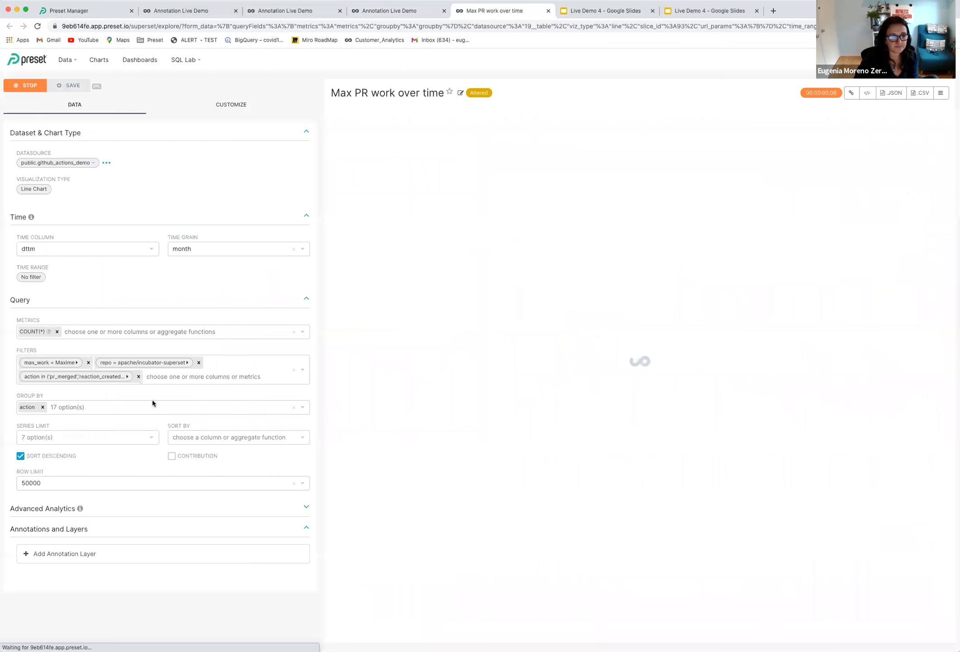
click(206, 562)
click(348, 506)
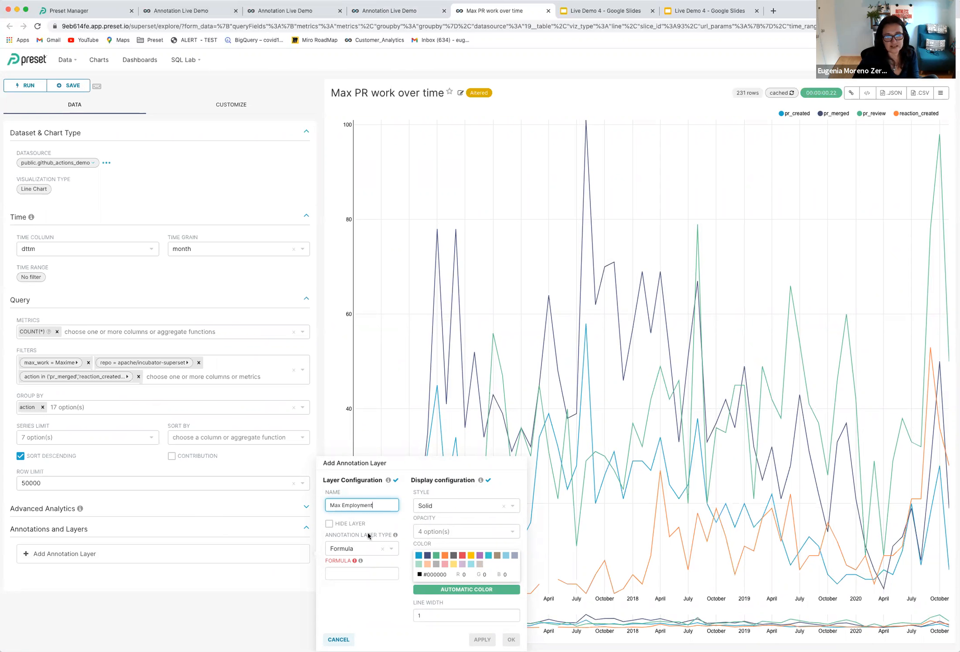
- Make the Max Employment layer an Interval annotation with Table as its source and Max Work Dates as its chart
click(359, 547)
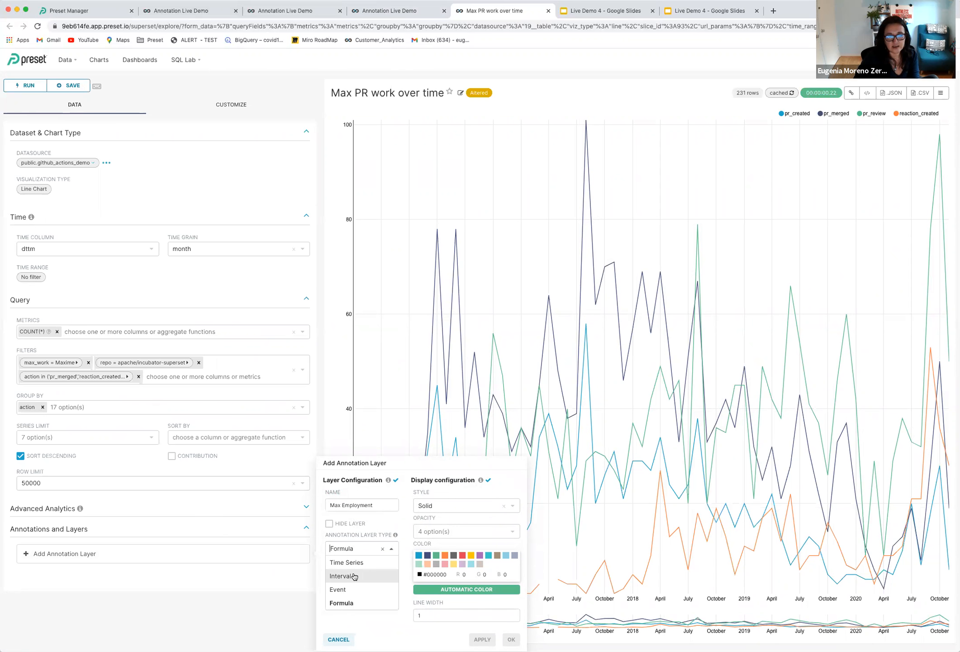
click(354, 575)
click(353, 574)
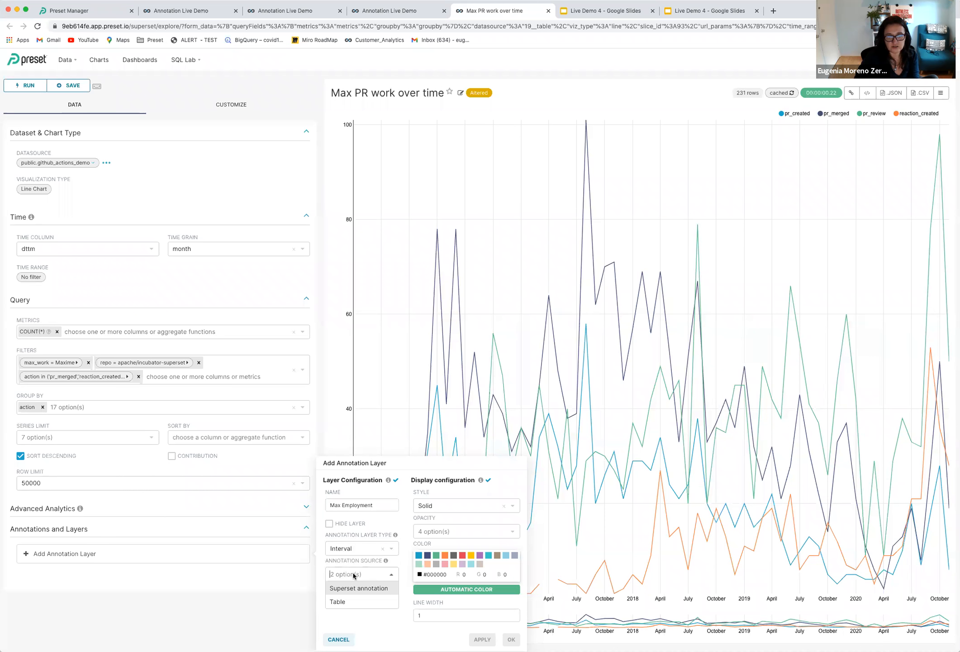
click(351, 601)
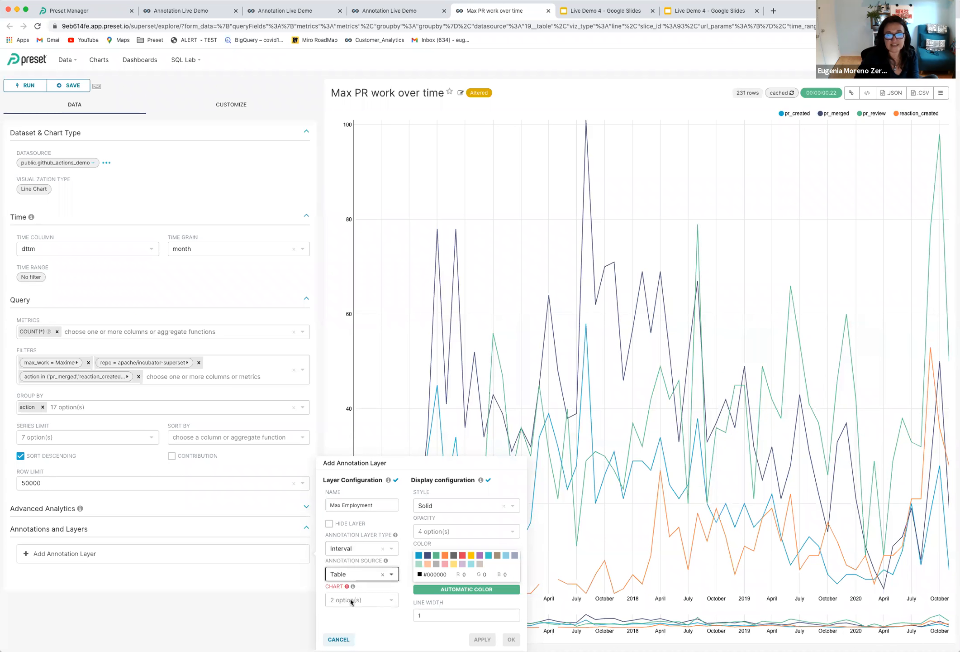
click(352, 601)
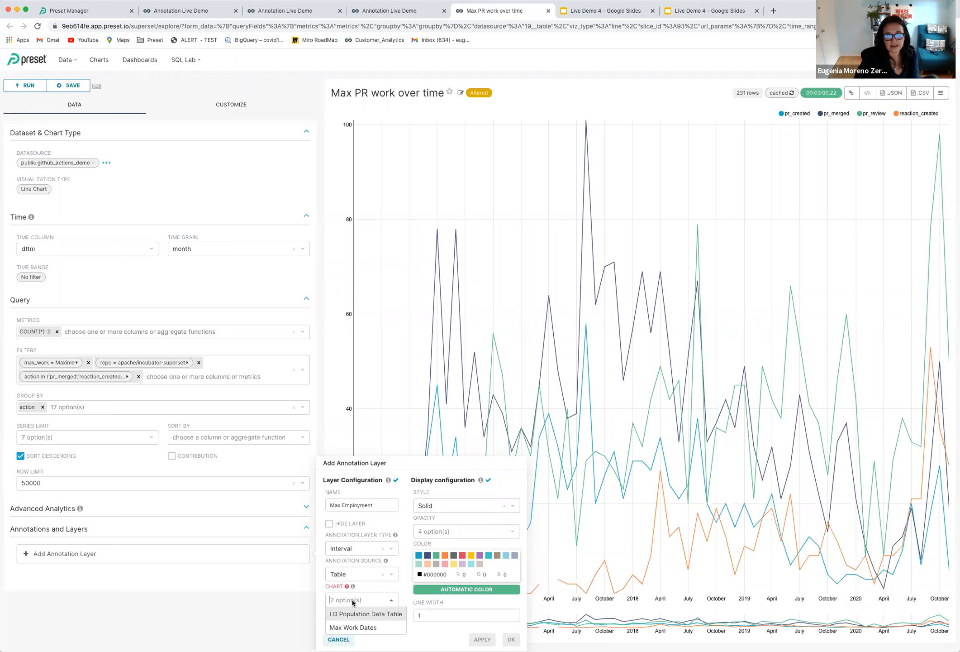
click(356, 627)
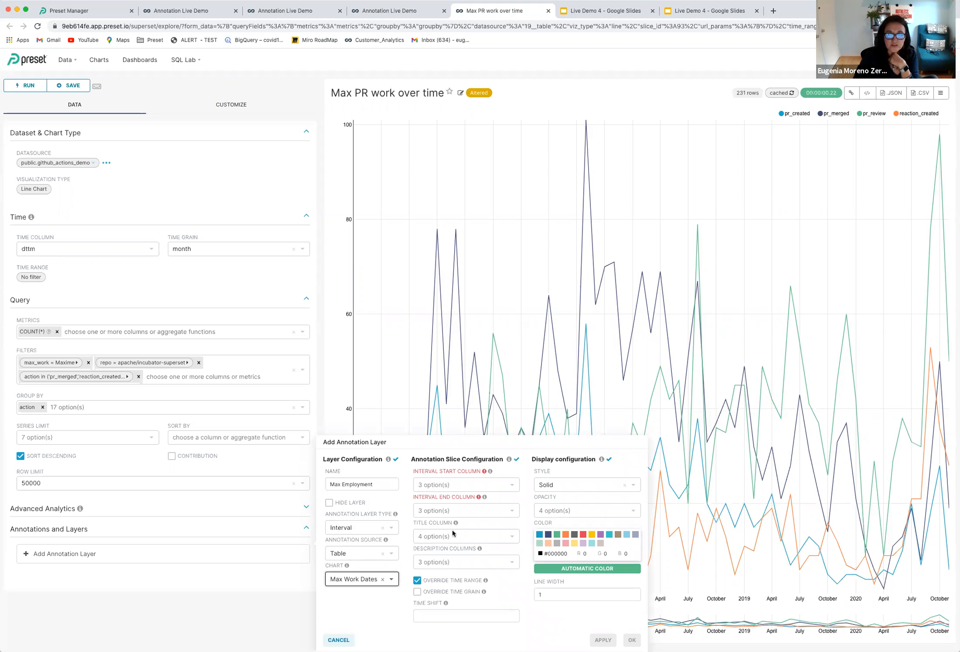
- Set the layer's interval start to first_date, interval end to last_date, and both title and description columns to org
click(459, 483)
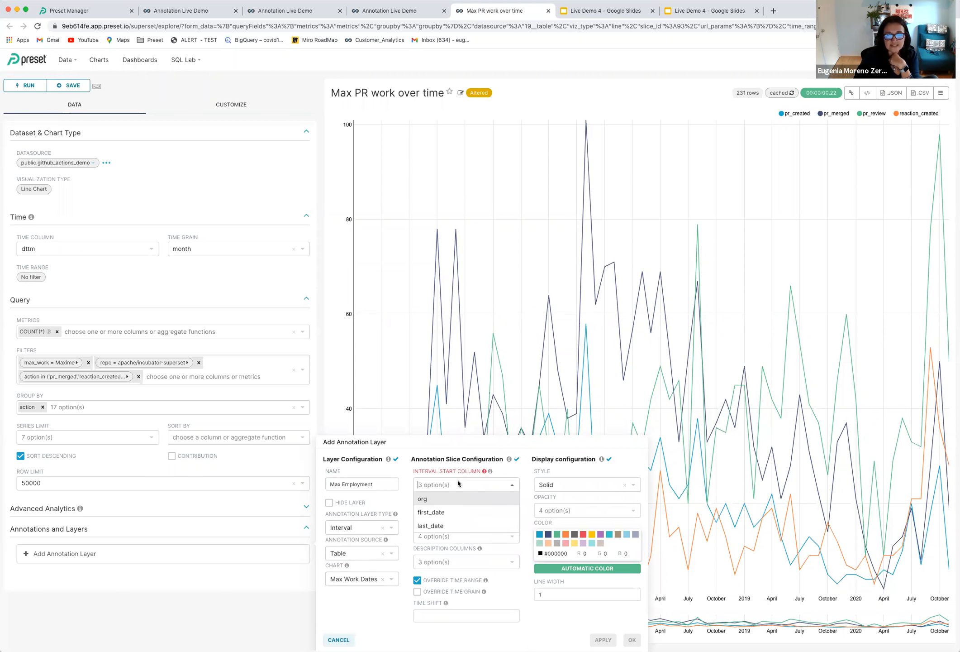
click(452, 519)
click(452, 509)
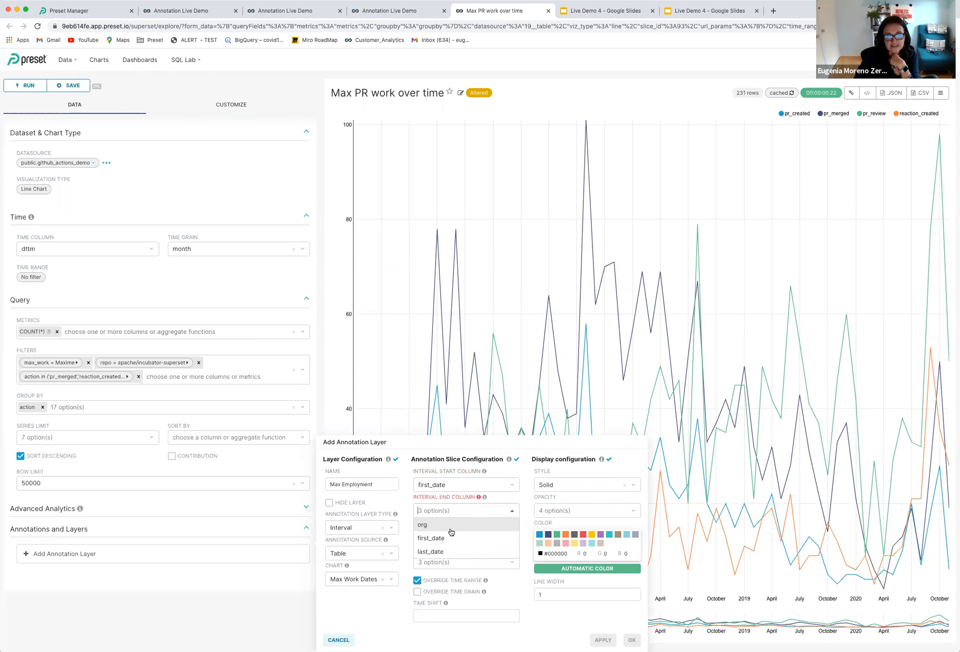
click(447, 549)
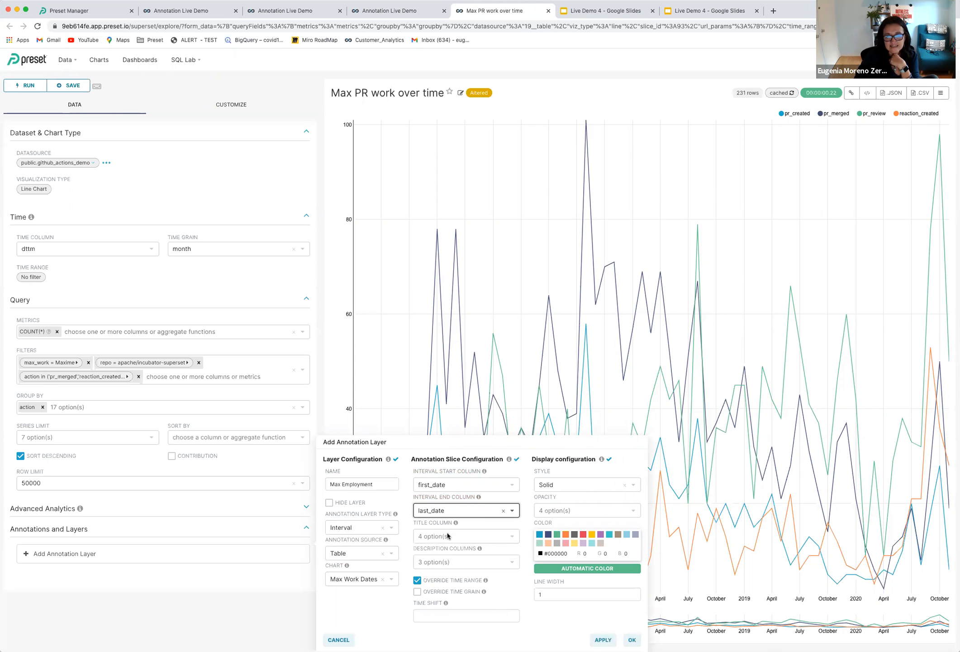
click(447, 535)
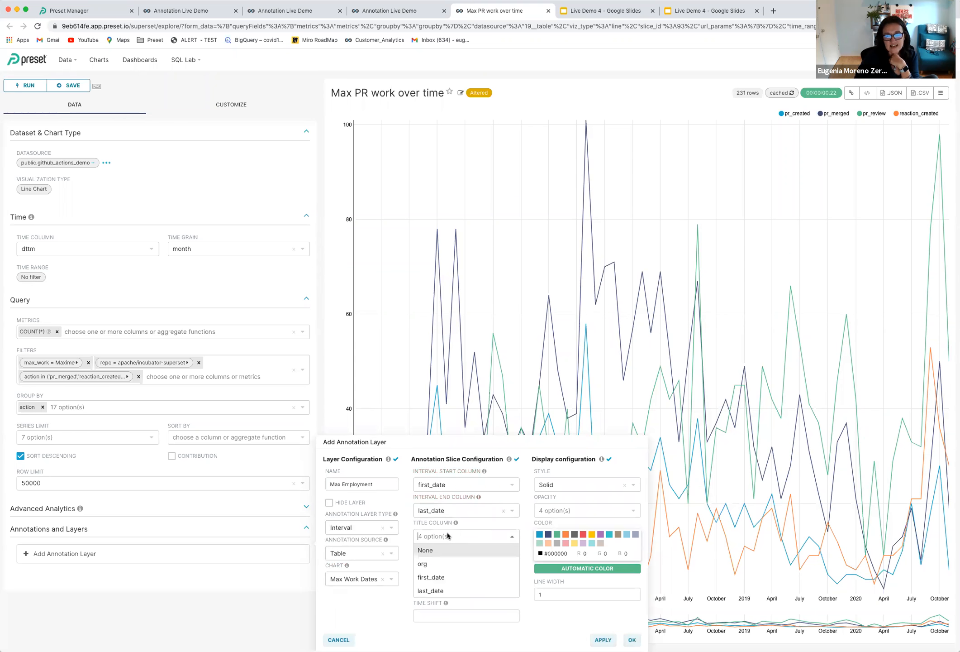
click(442, 565)
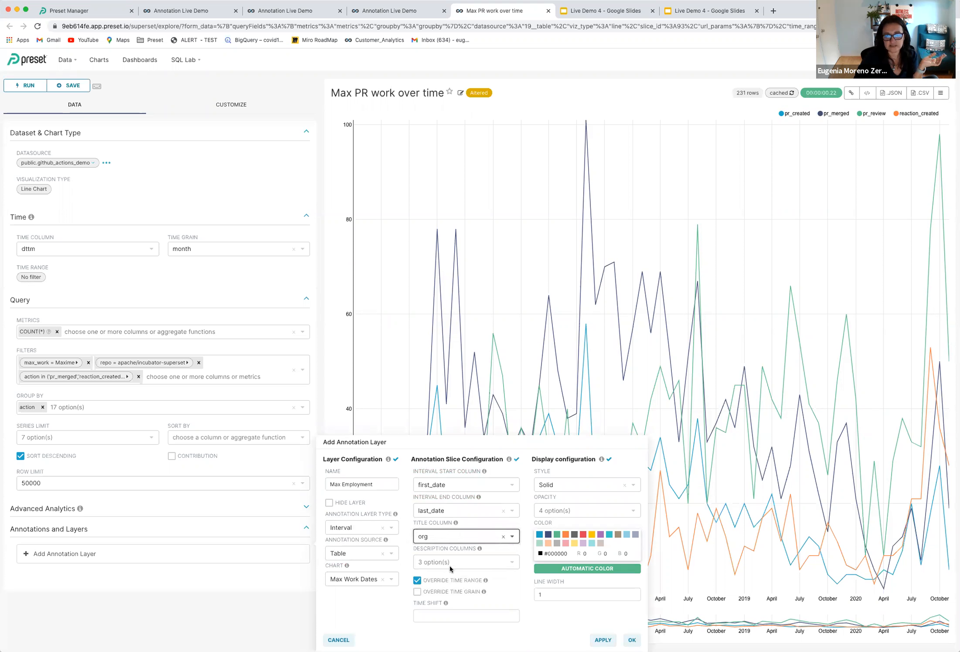
click(451, 564)
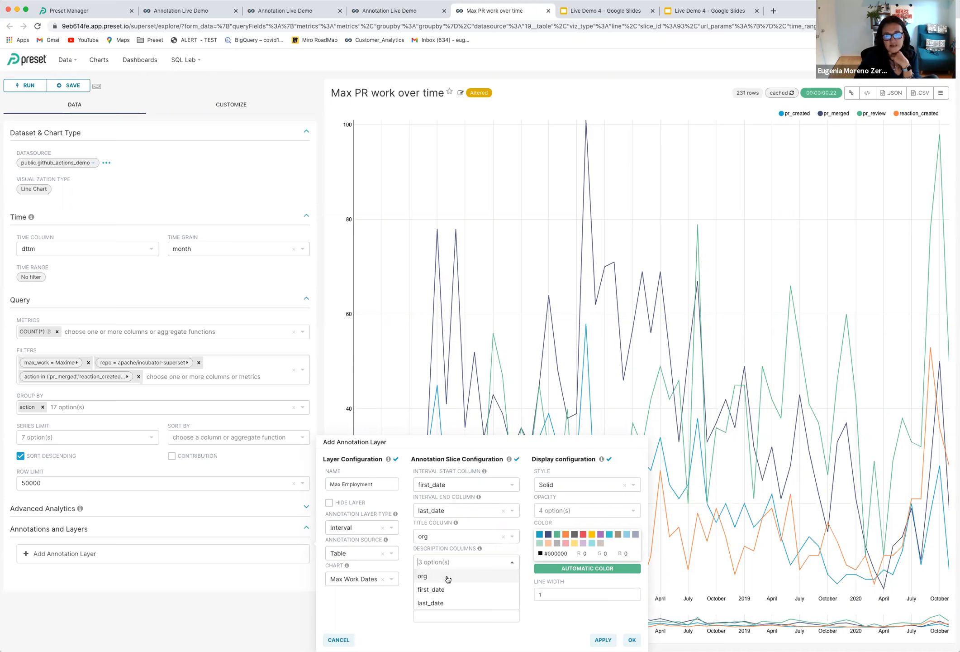
click(447, 578)
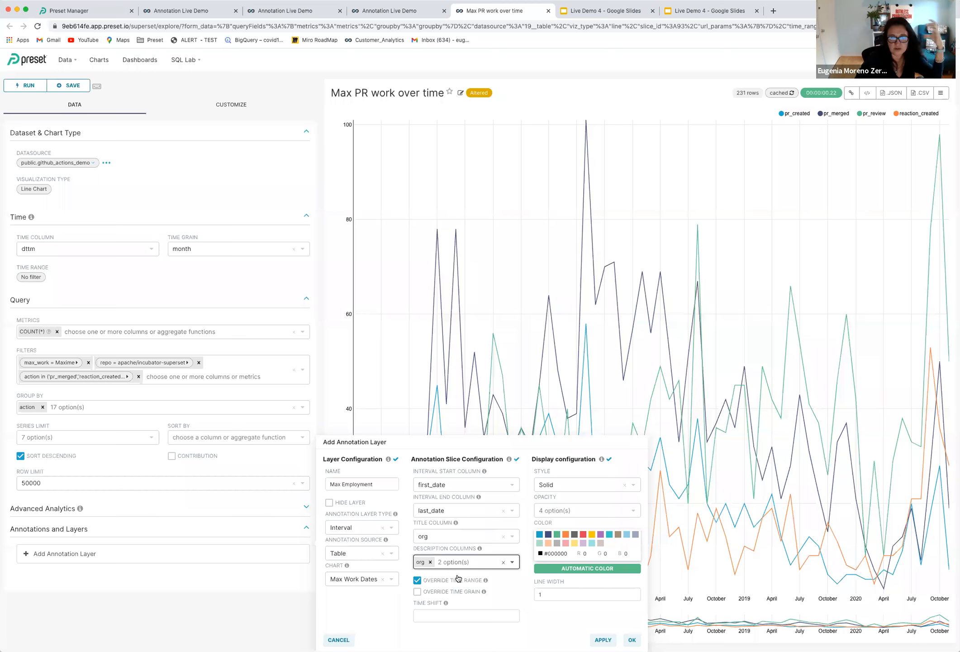
- Give the annotation layer the Solid style and the yellow colour #FDE380, and apply it to the chart
click(560, 487)
click(563, 498)
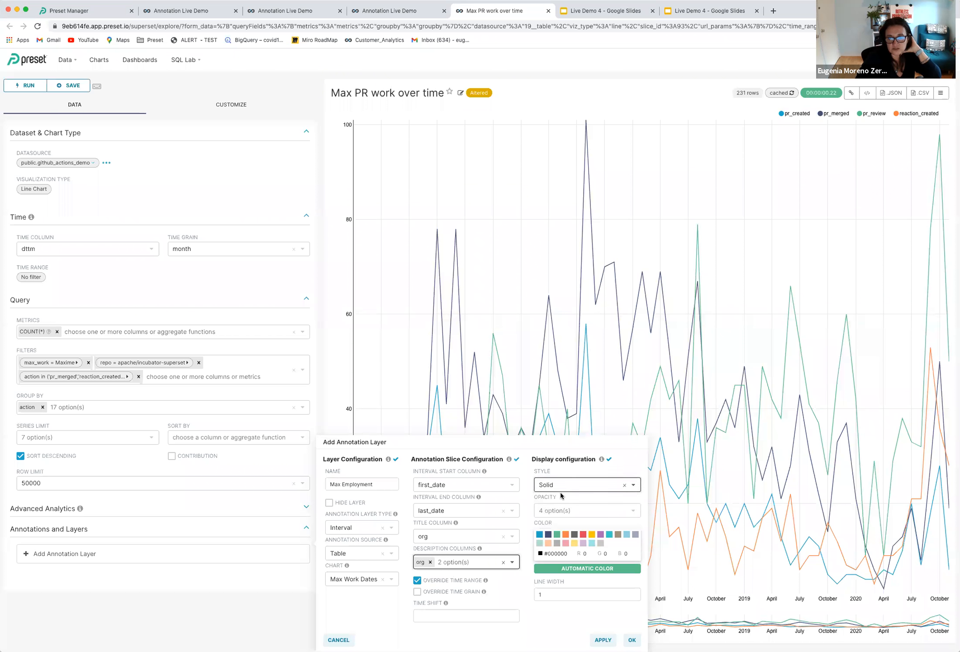
click(563, 512)
click(559, 525)
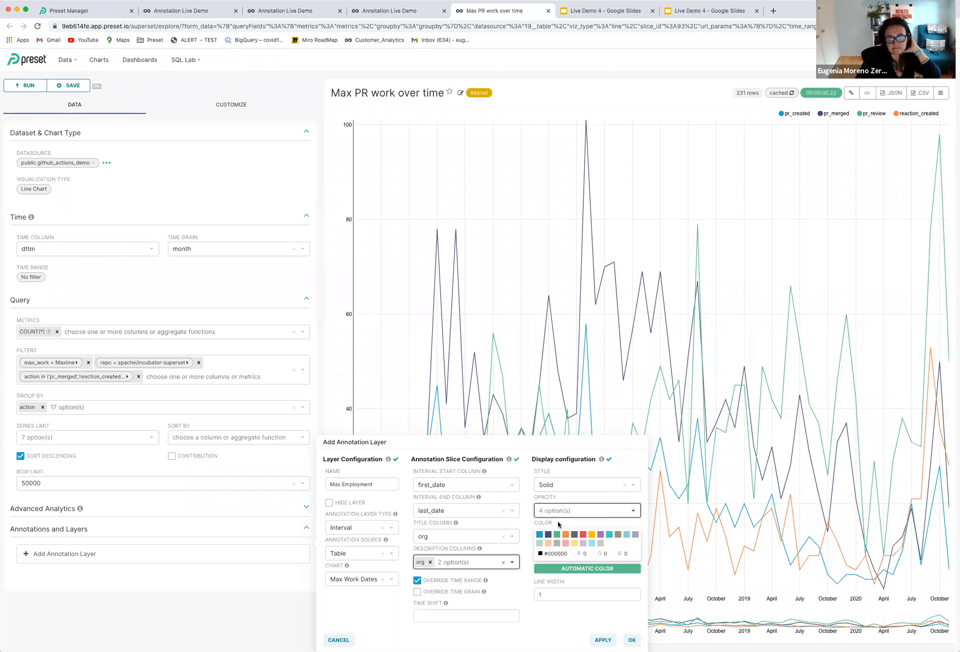
click(574, 544)
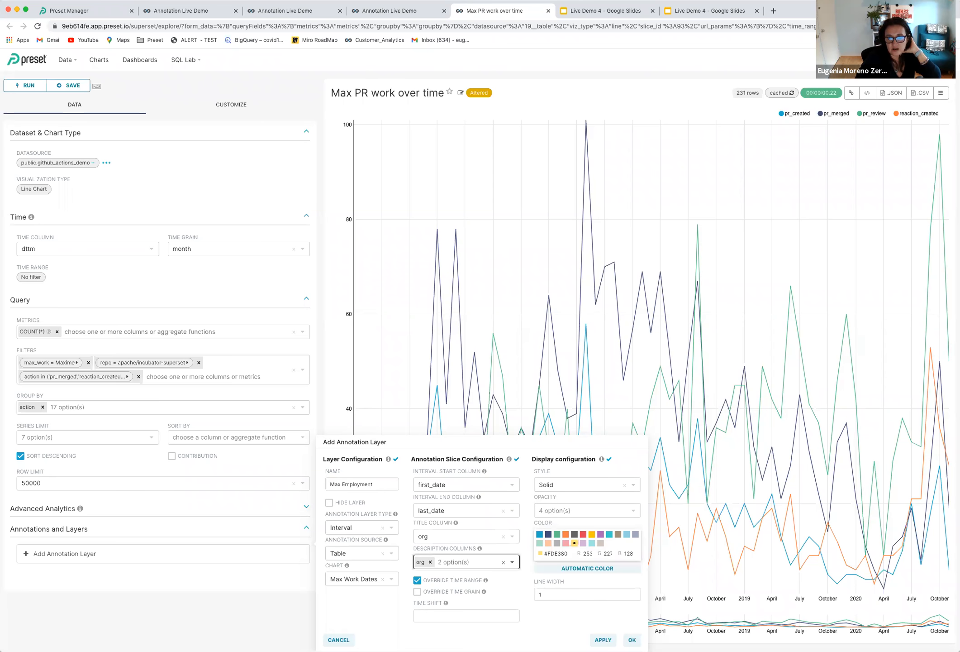
click(602, 639)
click(632, 639)
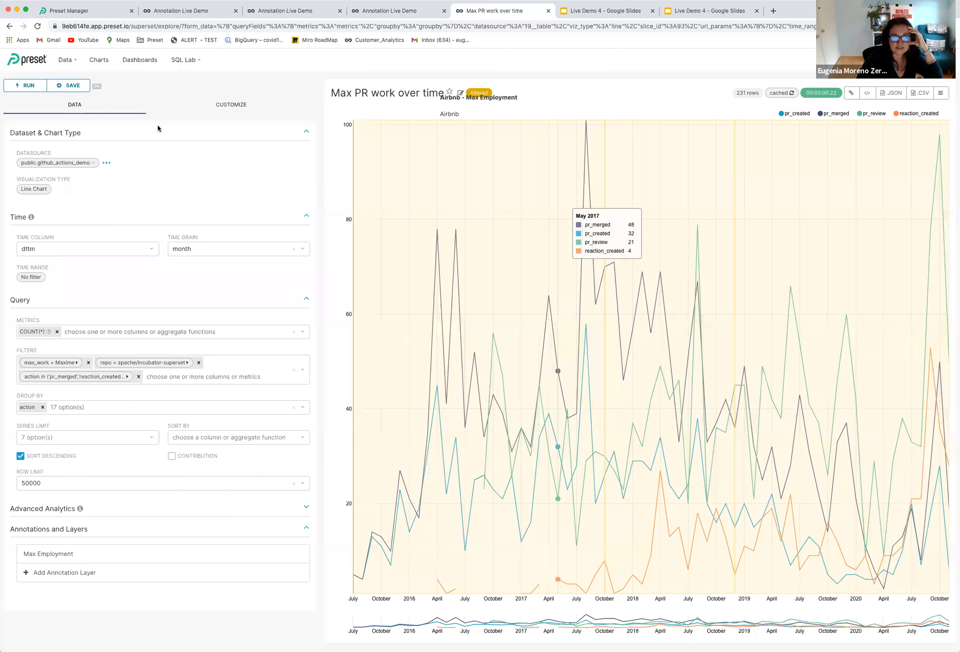
- Save the Max PR work over time chart by overwriting it, add it to the Annotation Live Demo dashboard and go there
click(75, 89)
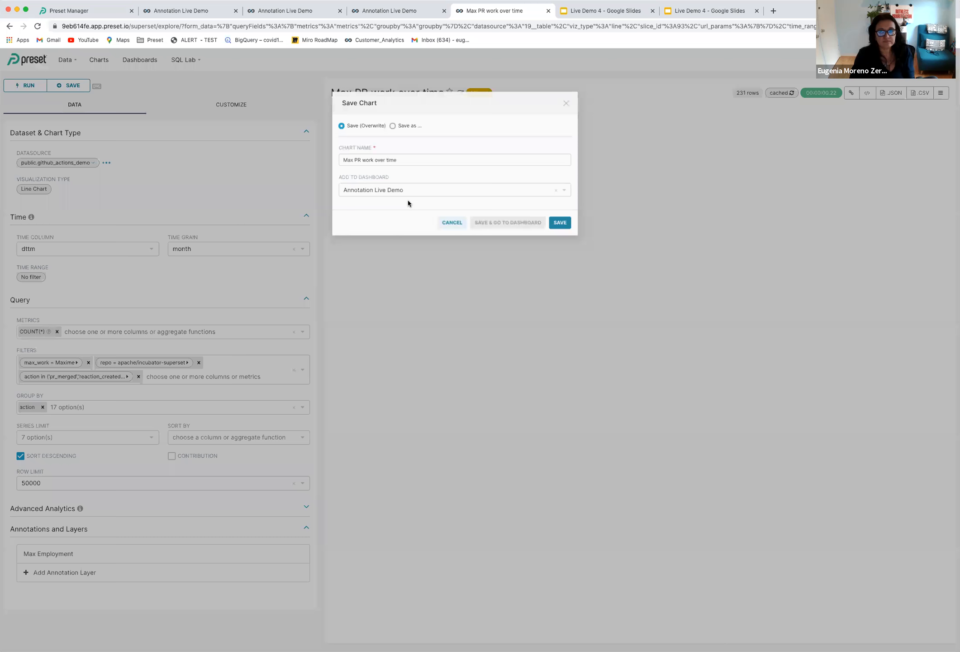
click(407, 197)
click(411, 224)
click(506, 233)
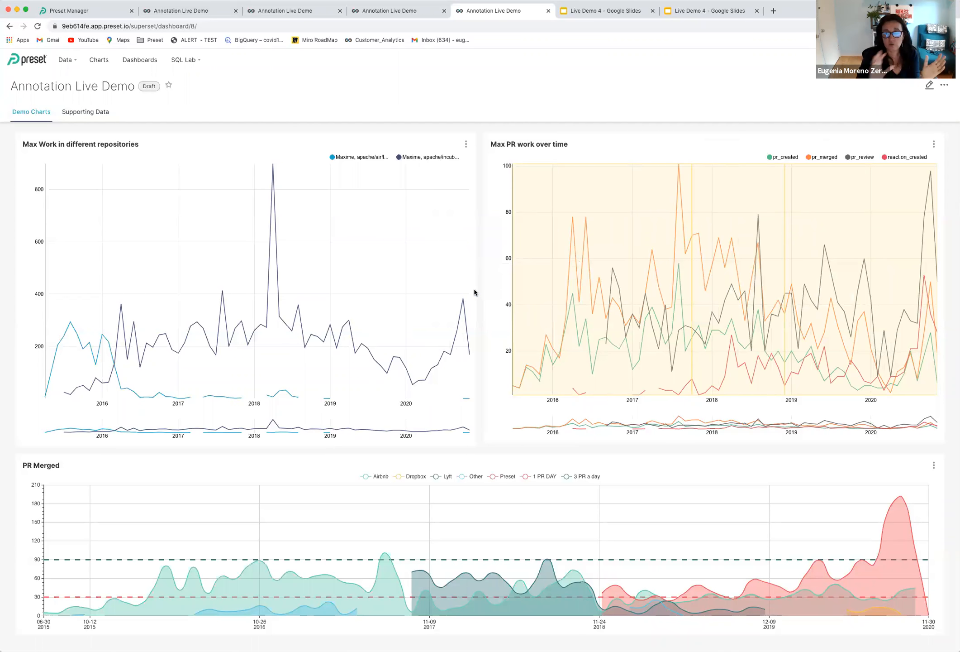
- Open the Max Work Dates chart from the Supporting Data section in the chart explorer again
click(91, 112)
click(387, 145)
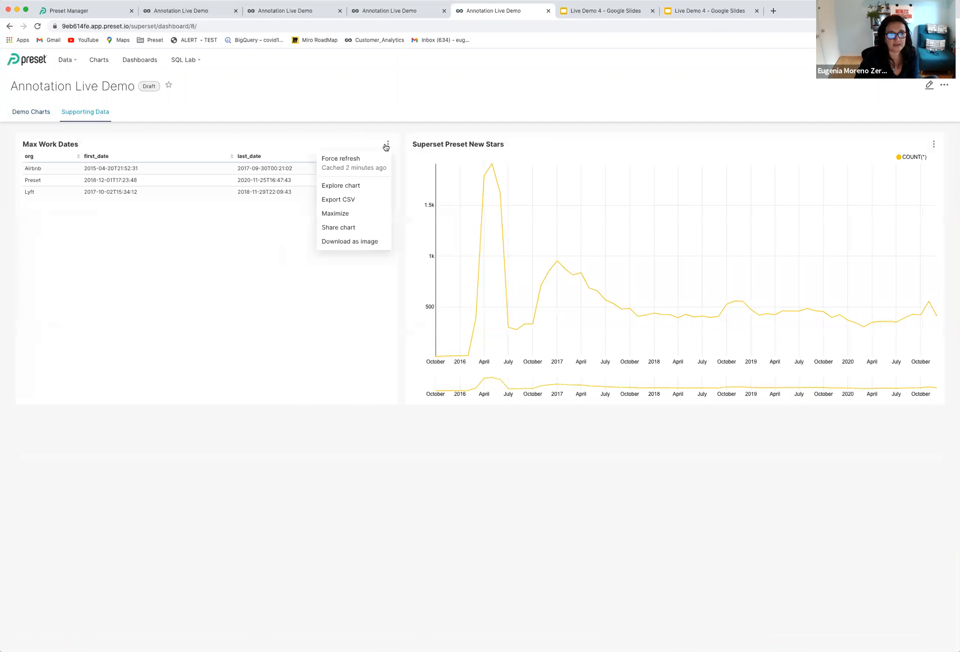
click(351, 190)
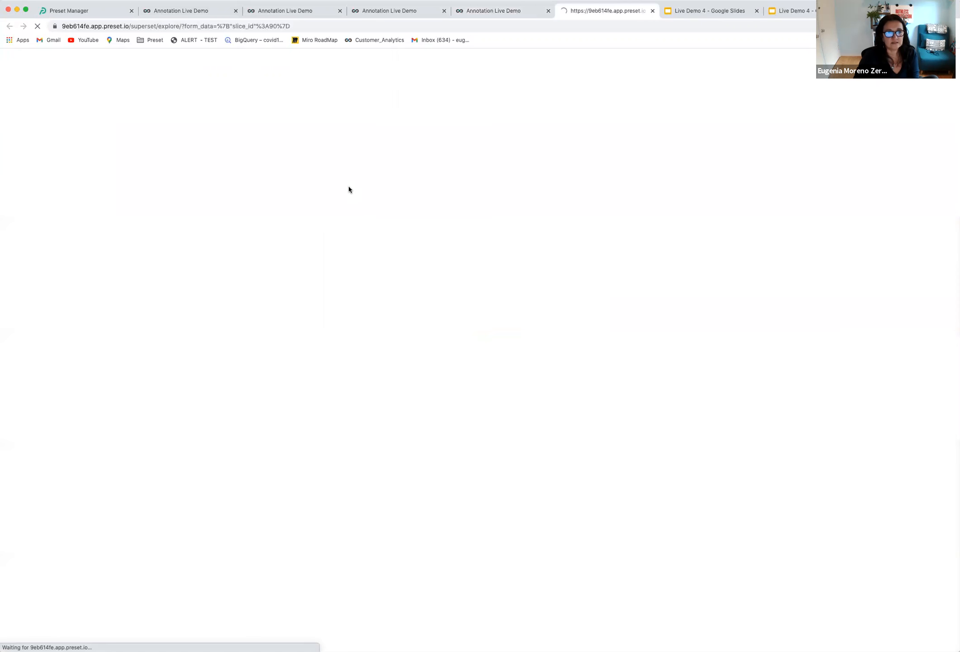
- Try to subtract 90 days by adding - 90 after last_date in the Max_organizations_date dataset's SQL, and save the dataset
click(119, 163)
click(131, 177)
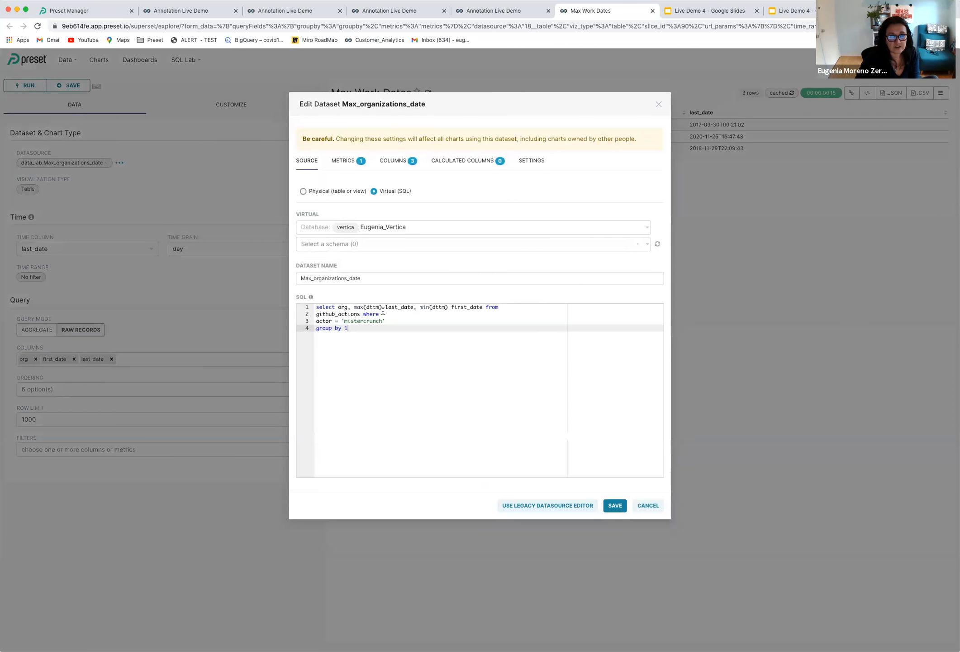
triple_click(376, 309)
click(397, 308)
double_click(456, 307)
click(413, 308)
text(- )
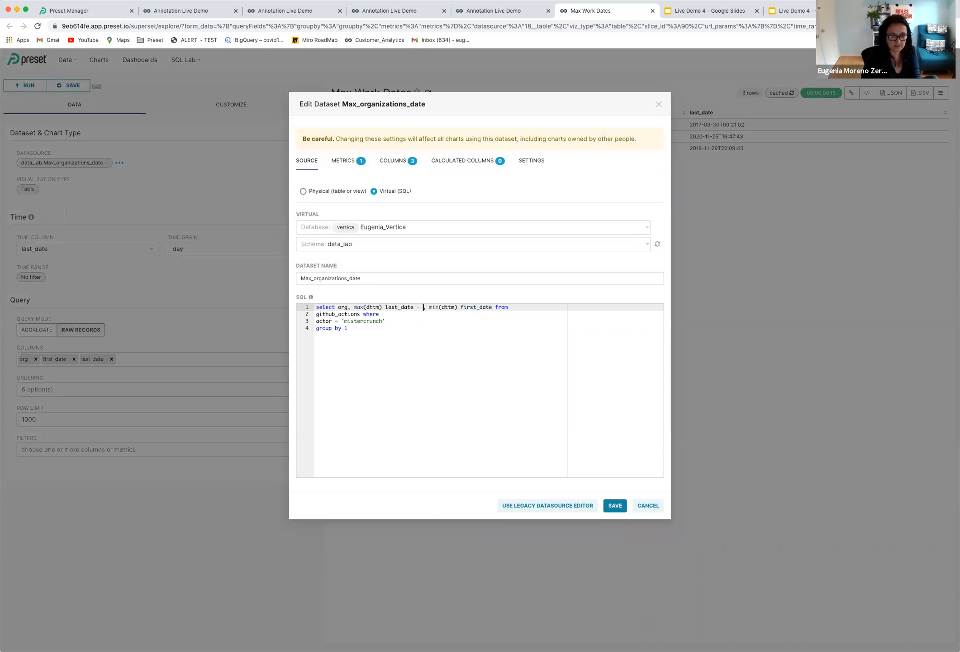
text(90)
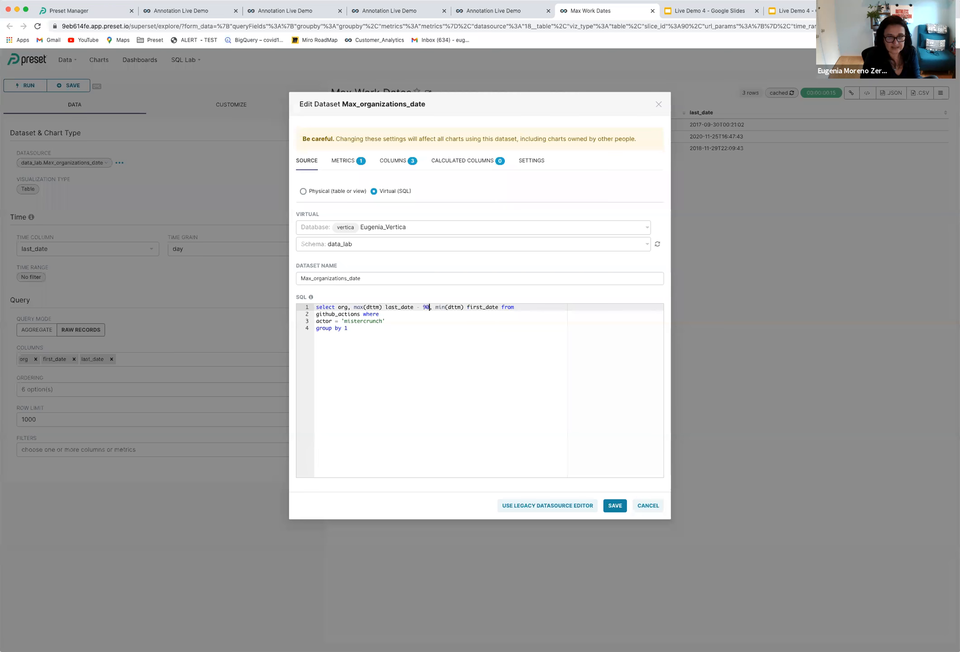
triple_click(417, 308)
double_click(401, 307)
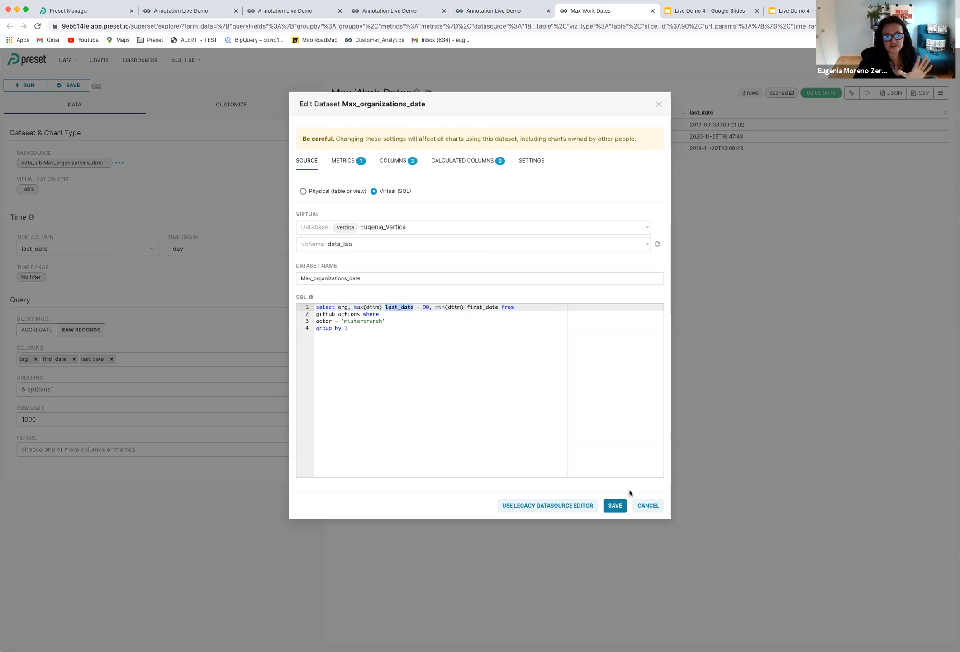
click(619, 507)
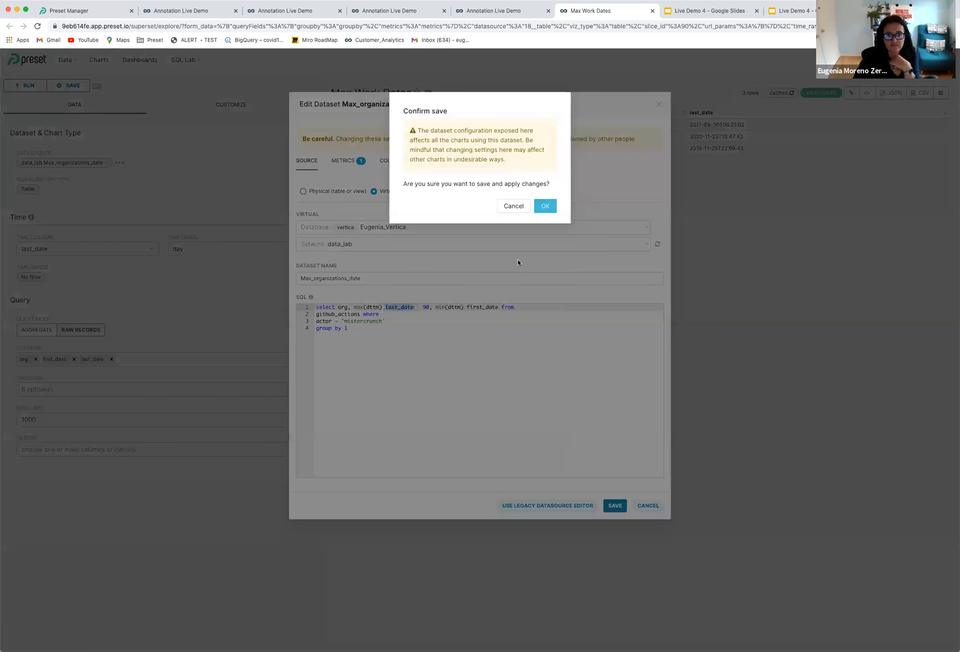
click(545, 207)
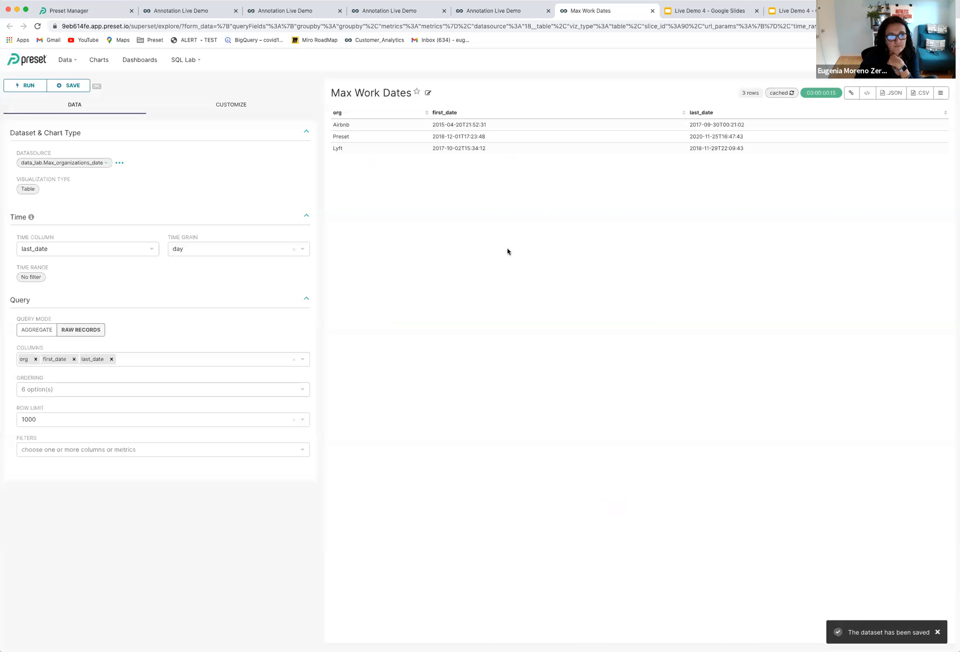
- Save the Max Work Dates chart by overwriting it, add it to the Annotation Live Demo dashboard and go there
click(75, 86)
click(429, 197)
click(428, 223)
click(525, 232)
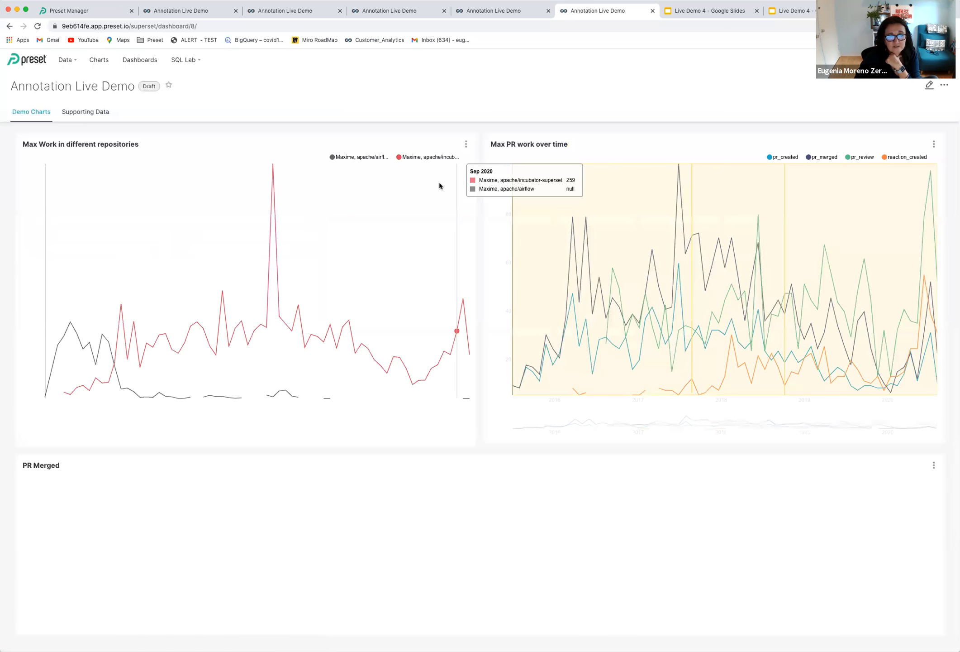
- Force-refresh the Max PR work over time and Max Work Dates charts, and view the error details of Max Work Dates
click(934, 146)
click(899, 161)
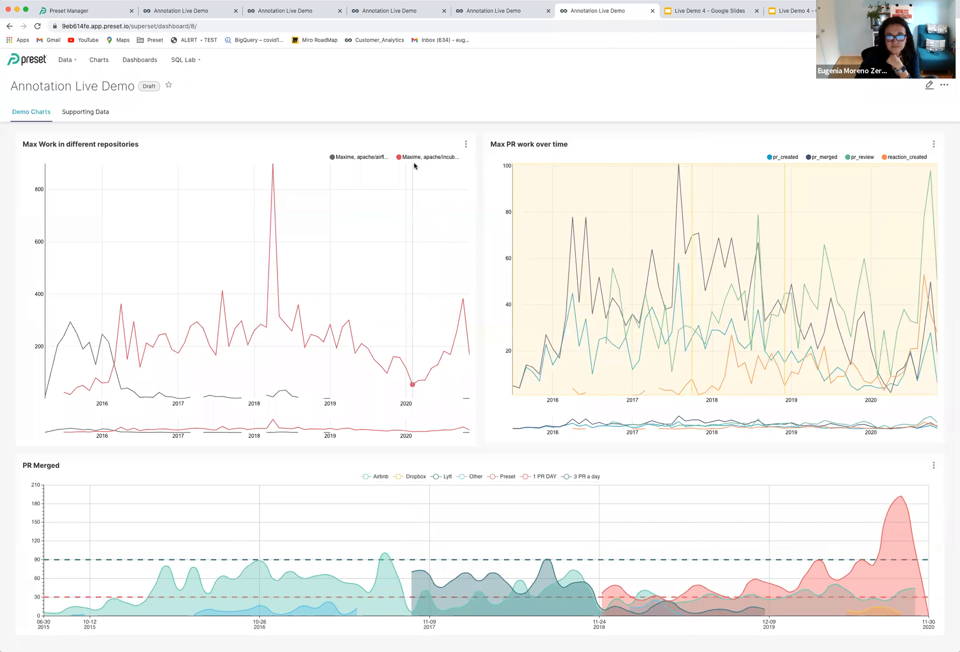
click(86, 113)
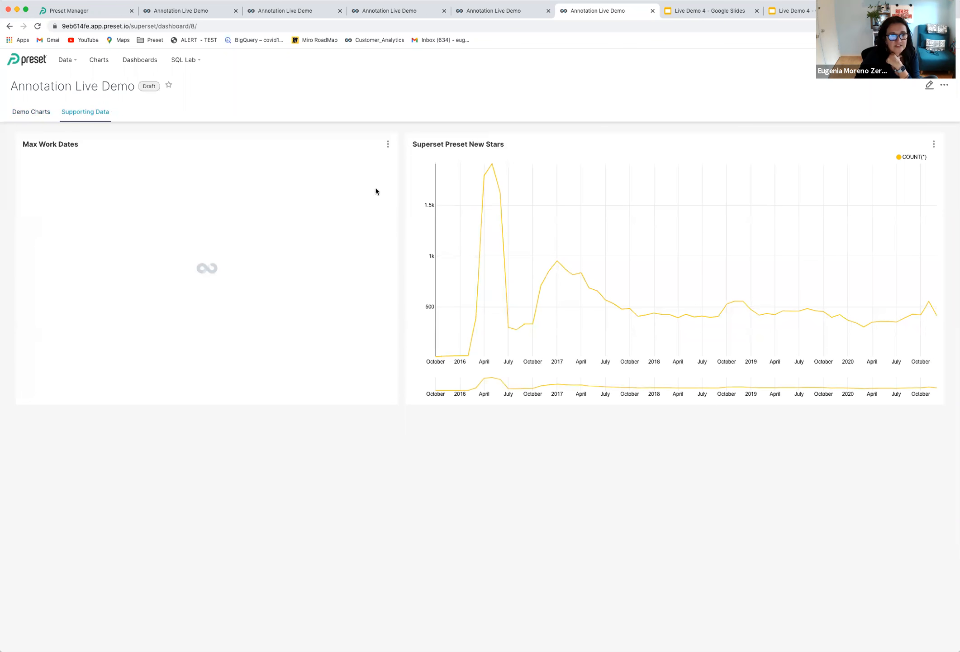
click(387, 147)
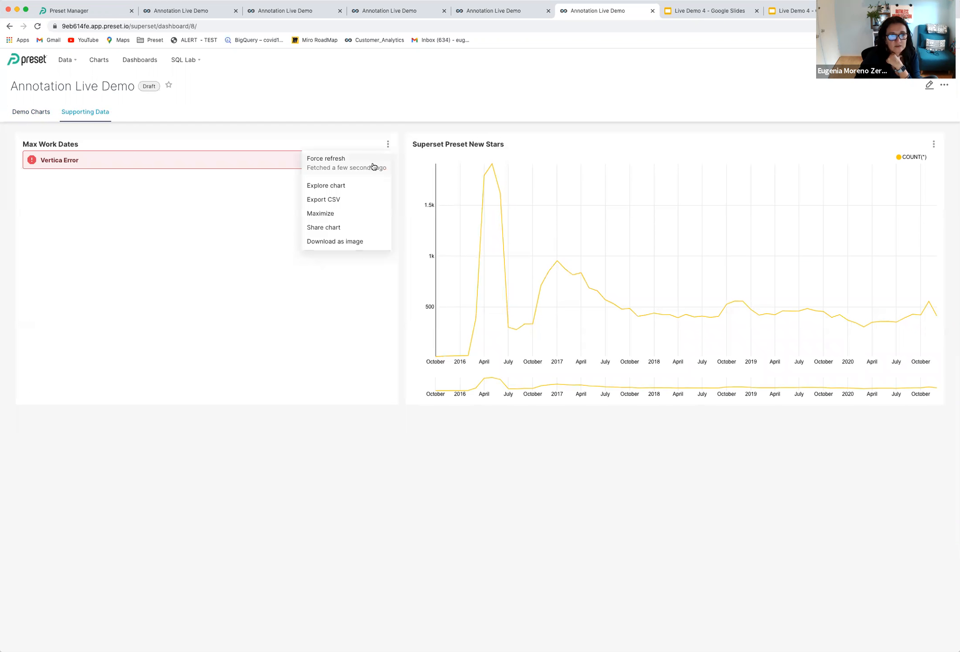
click(376, 158)
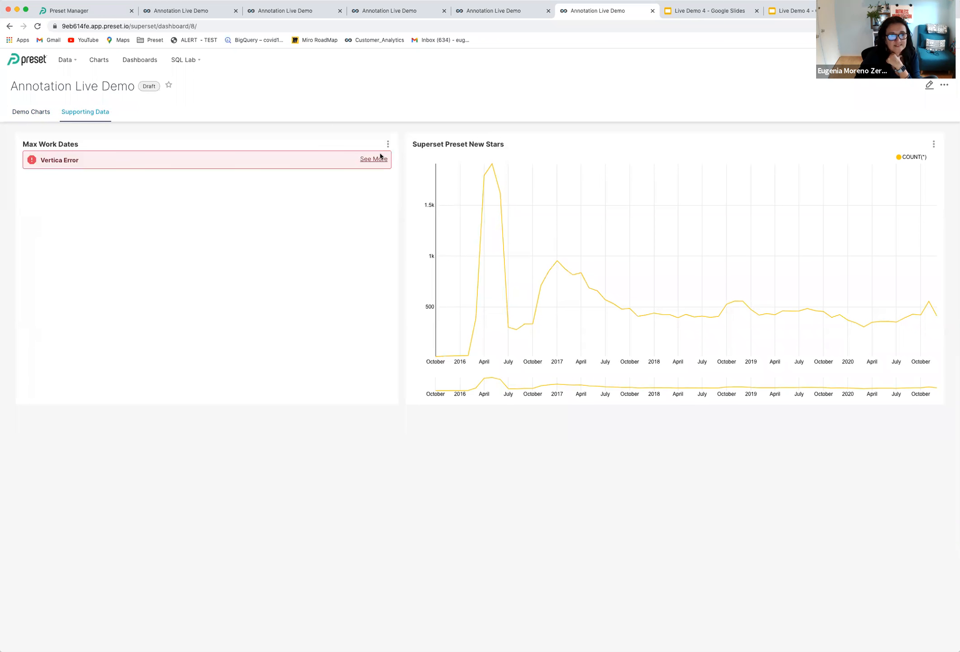
click(380, 157)
click(558, 235)
- Open the Max Work Dates chart from the dashboard in the chart explorer and expand its dataset configuration
click(388, 147)
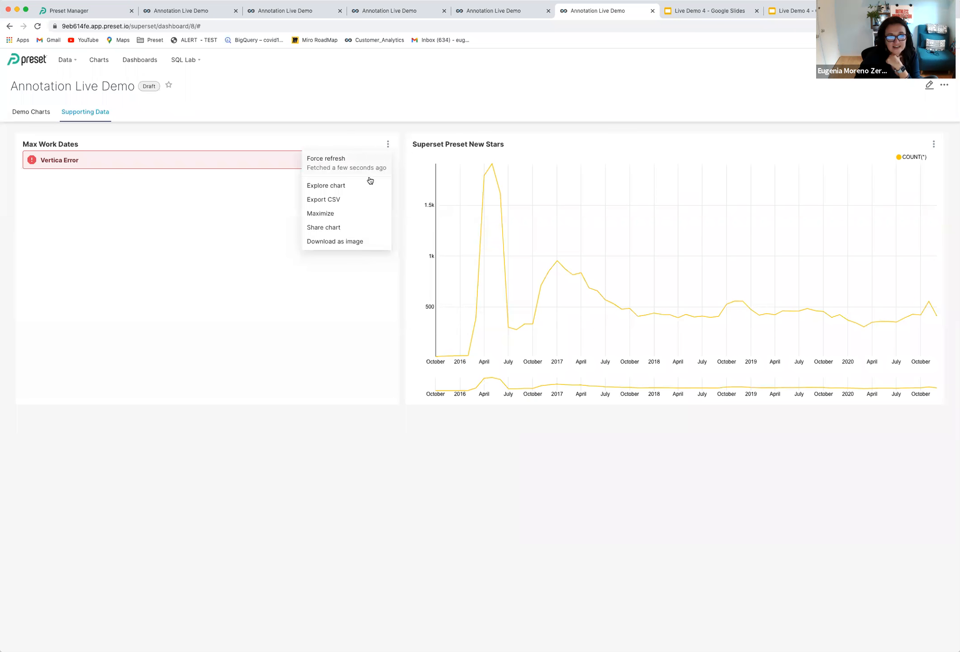
click(351, 189)
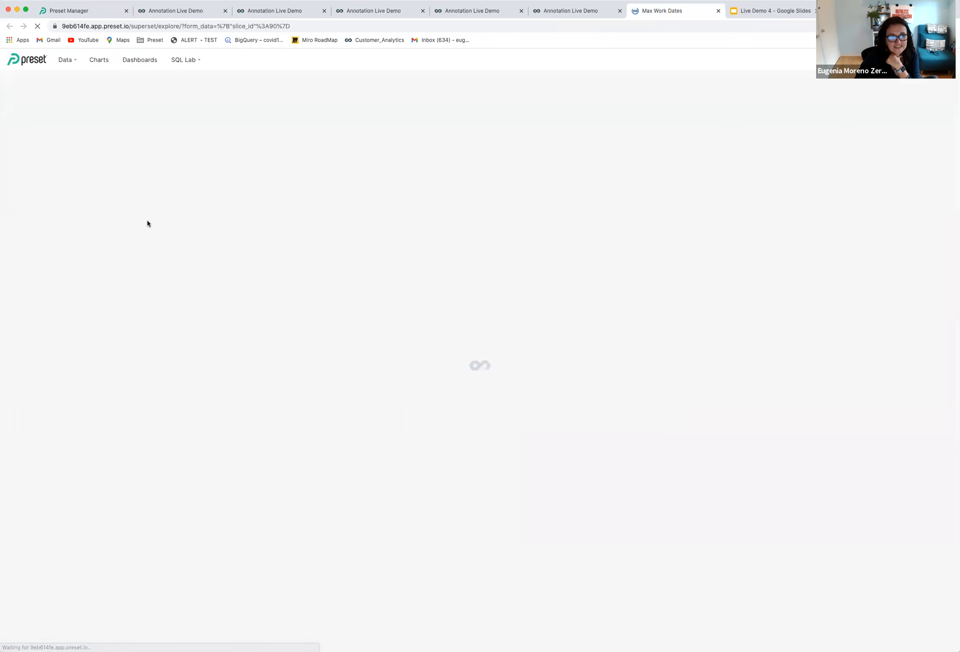
click(109, 166)
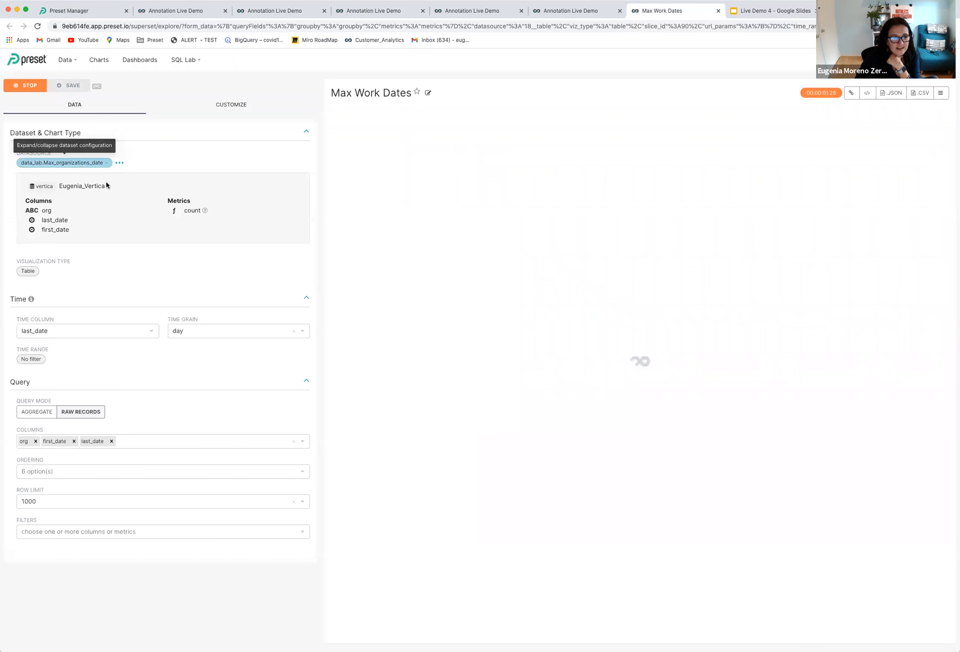
- Change the last_date expression in the Max_organizations_date dataset's SQL to (max(dttm)-90) and save the dataset
click(119, 164)
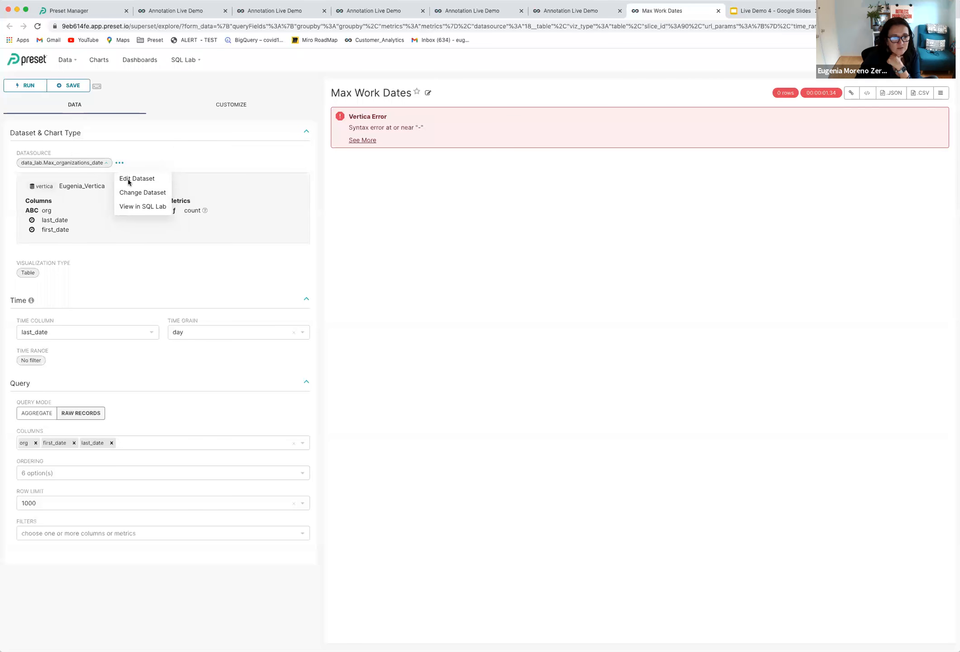
click(129, 179)
click(421, 307)
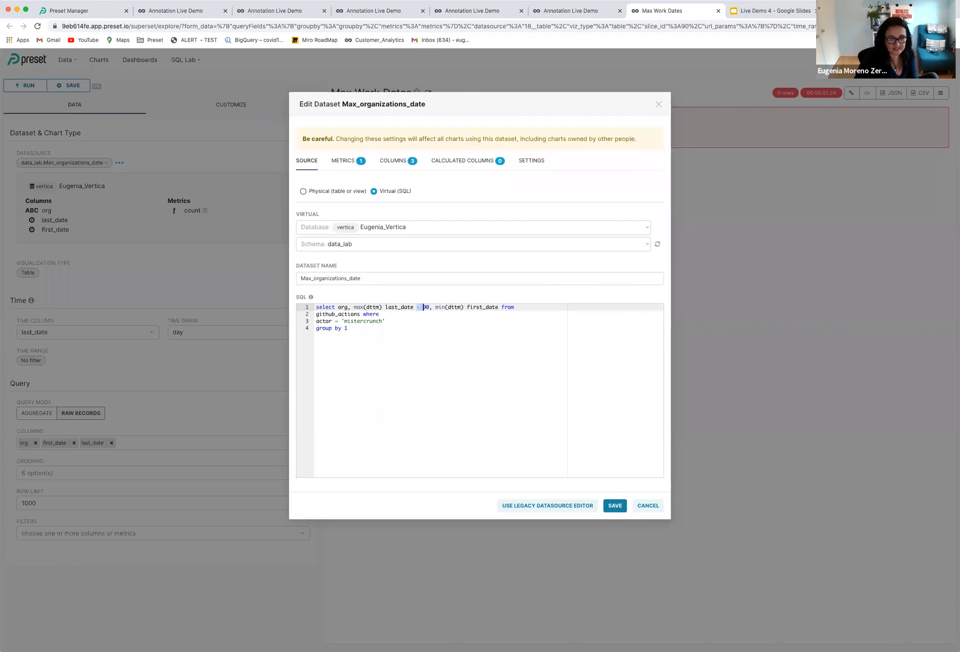
key(BackSpace)
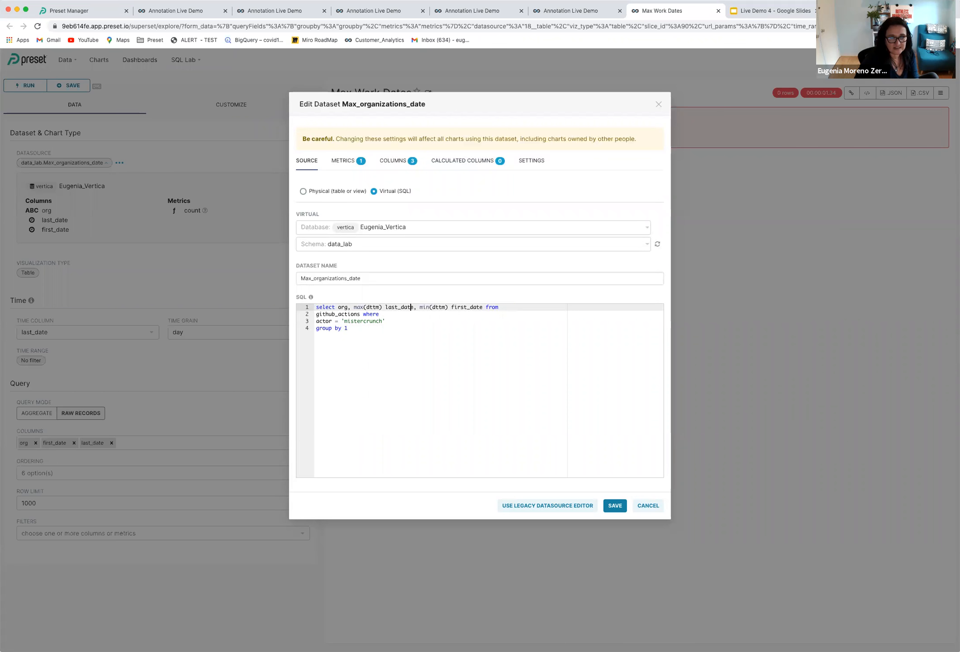
text(-90))
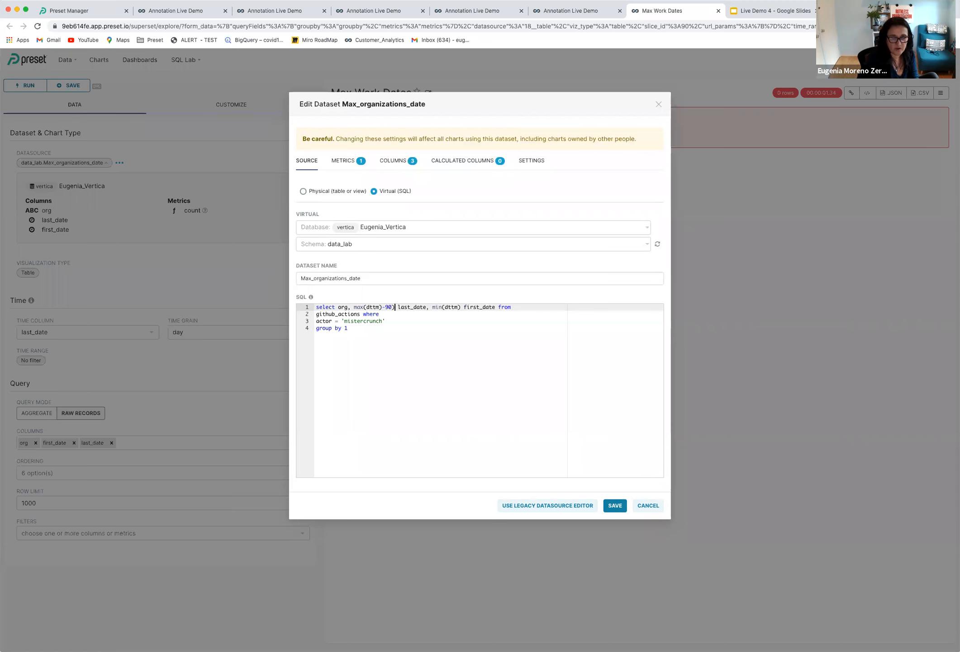
text(()
click(607, 505)
click(547, 211)
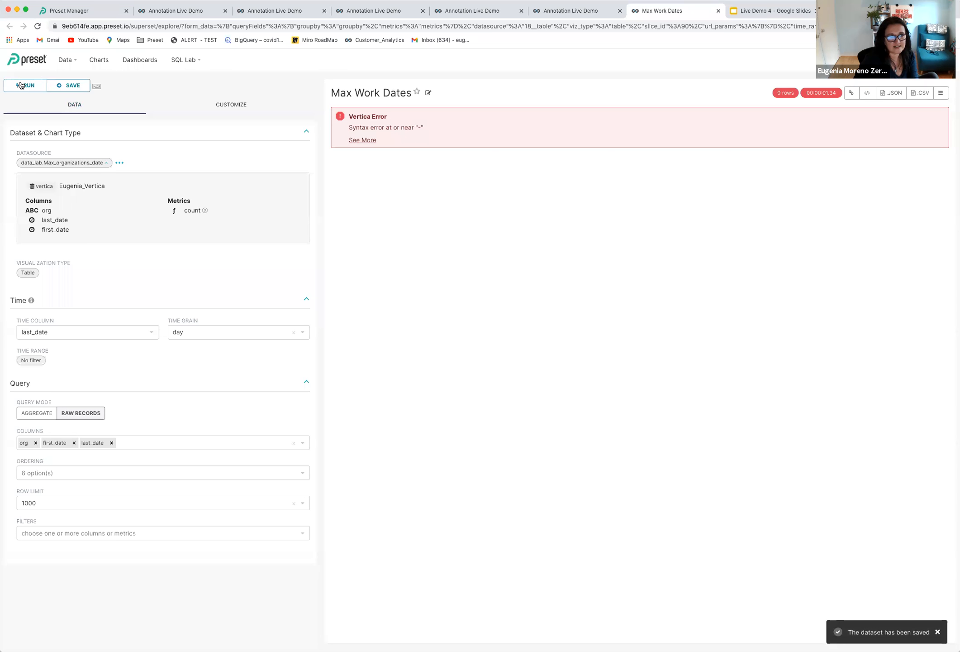
- Run the Max Work Dates query again, then check the returned dates and the dataset's SQL without editing it
click(21, 86)
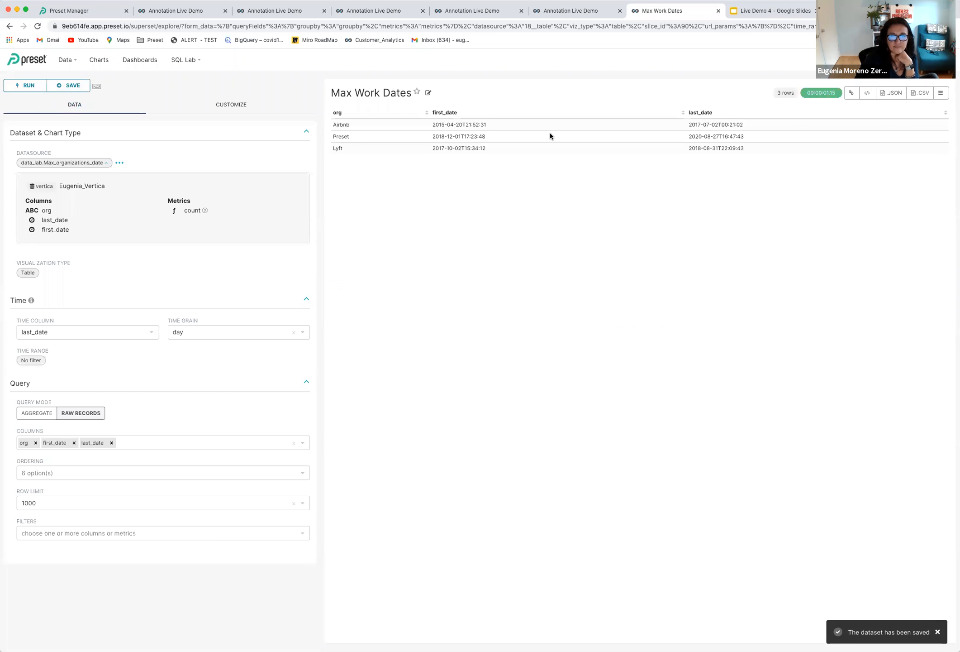
triple_click(455, 126)
click(458, 144)
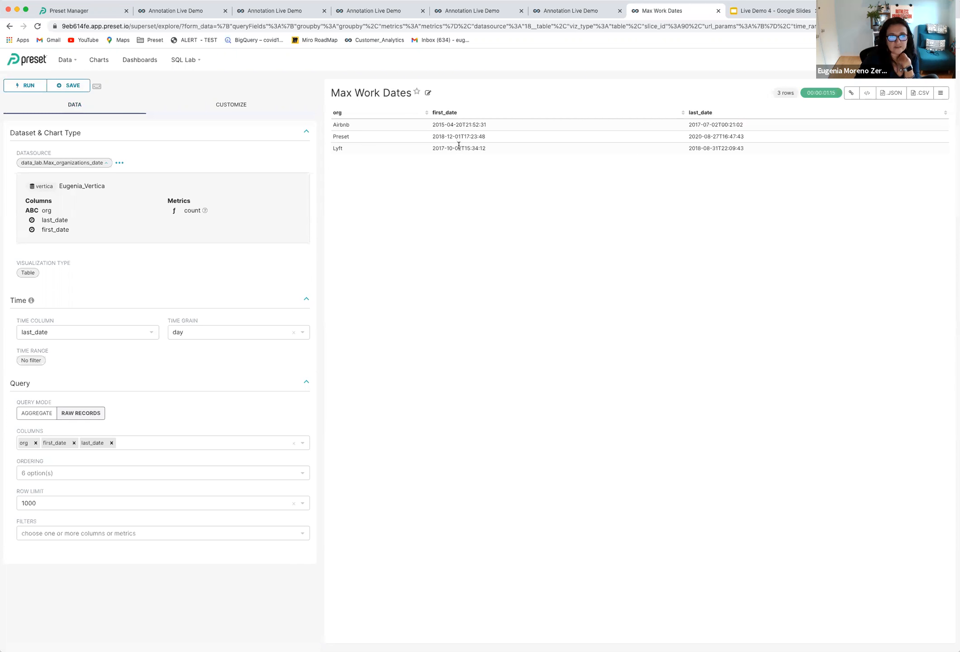
click(119, 163)
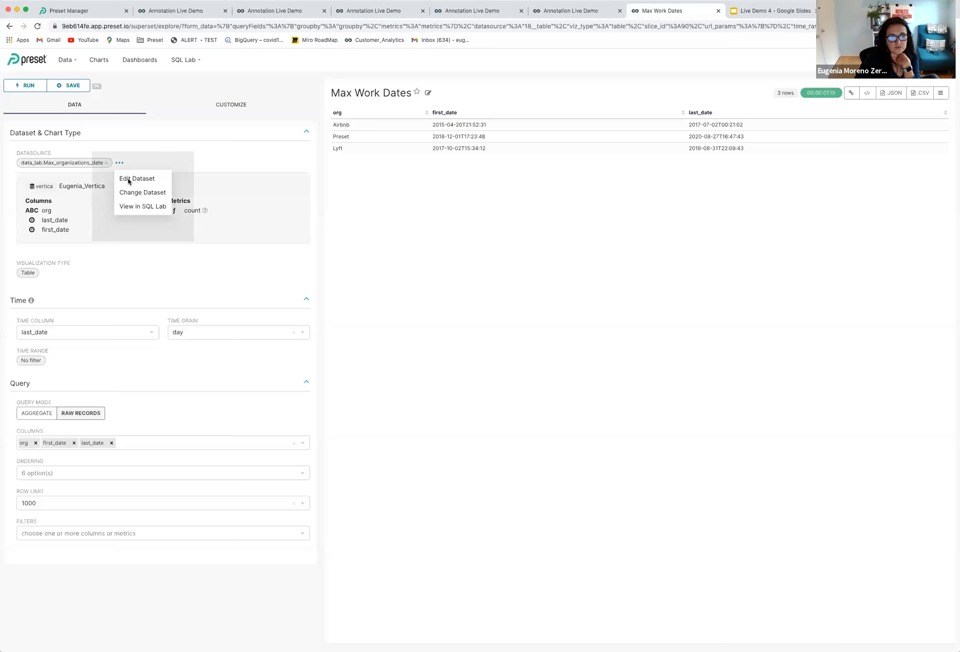
click(131, 181)
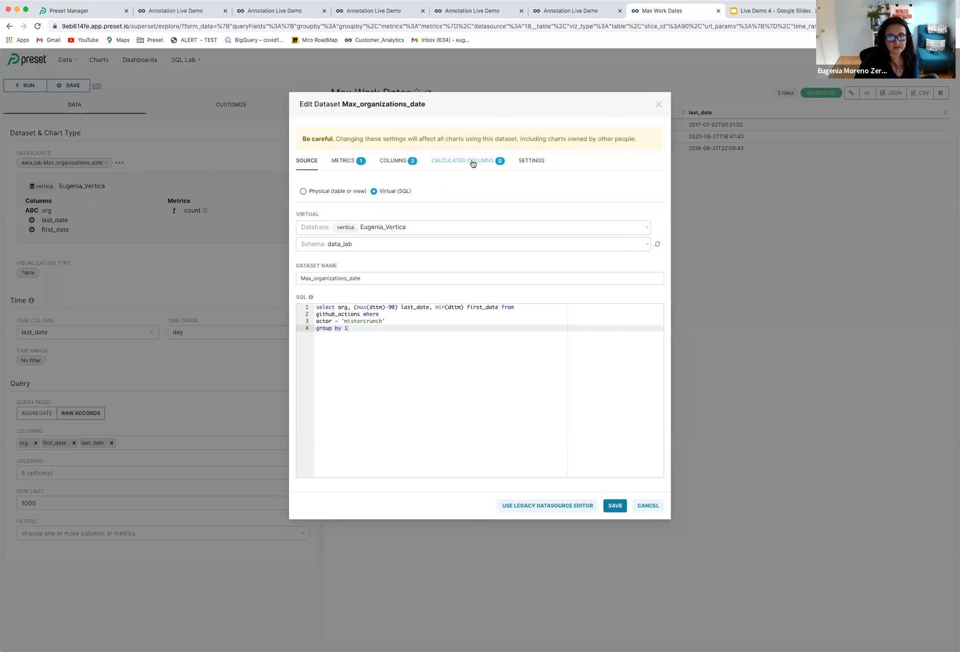
click(647, 504)
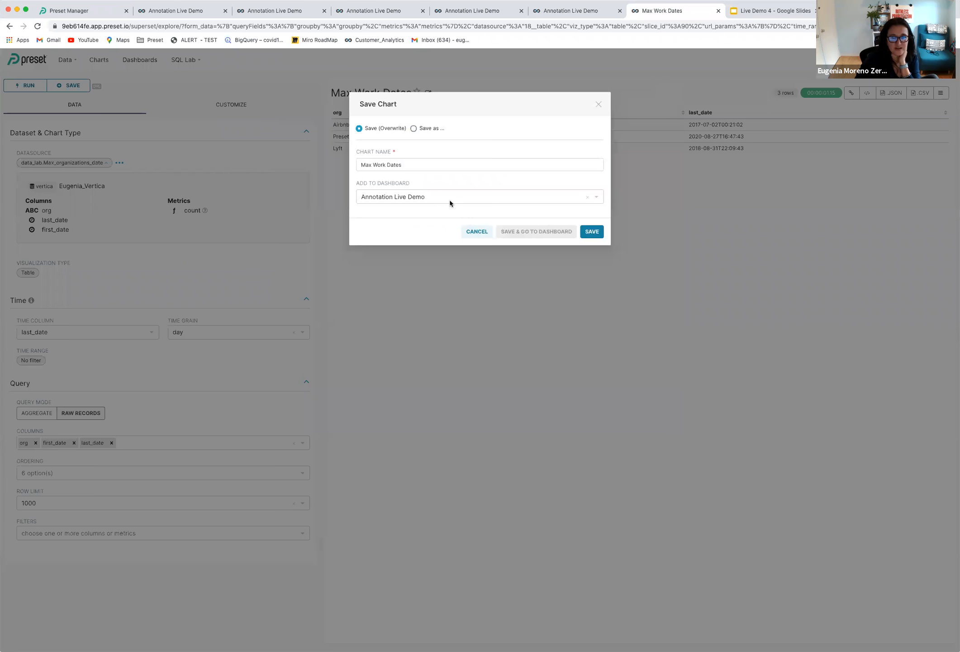
- Overwrite the saved Max Work Dates chart, assign it to the Annotation Live Demo dashboard and go to that dashboard
click(451, 194)
click(450, 223)
click(516, 232)
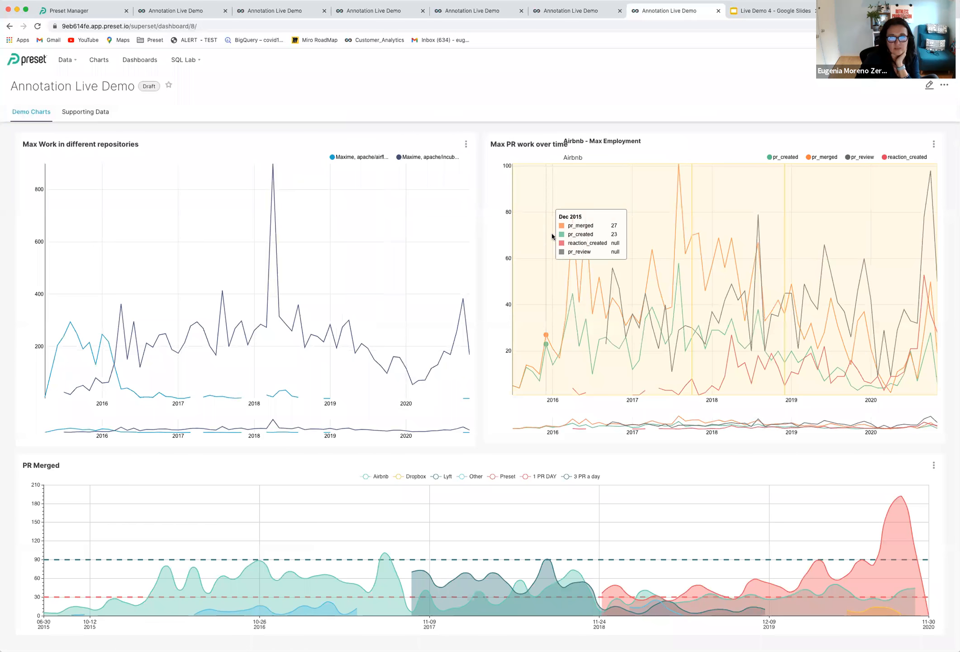
- Force-refresh the Max Work Dates table in the Supporting Data section
click(85, 111)
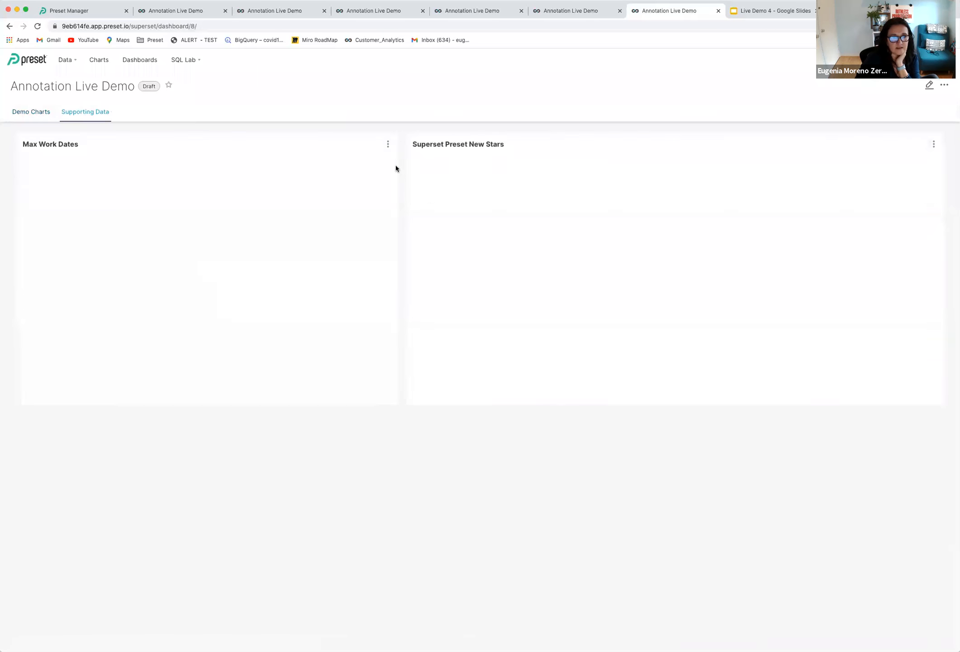
click(388, 145)
click(366, 168)
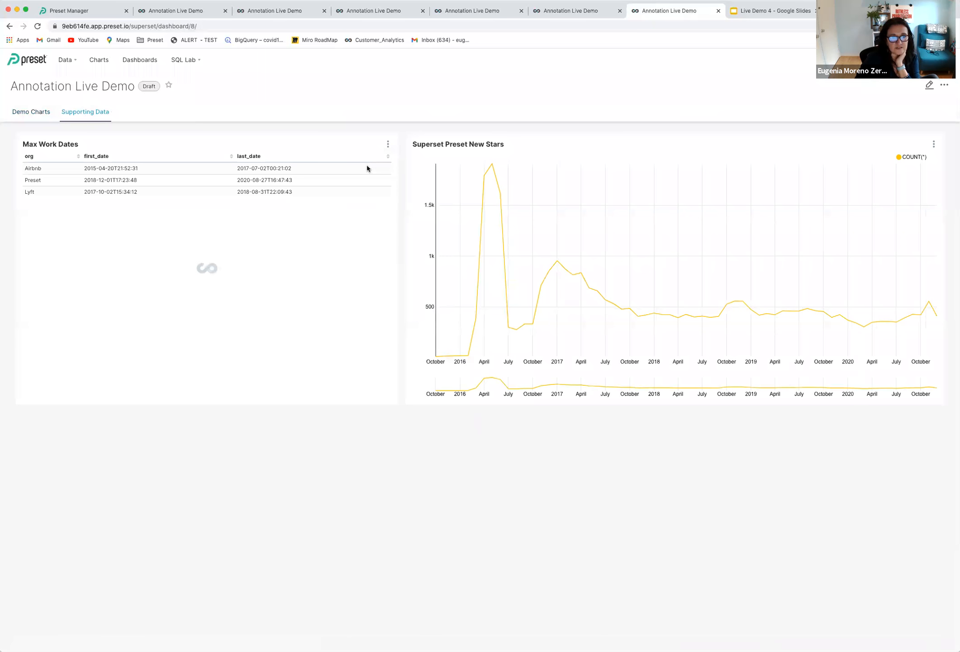
- Return to the Demo Charts section, refresh the dashboard and force-refresh the Max PR work over time chart
click(20, 113)
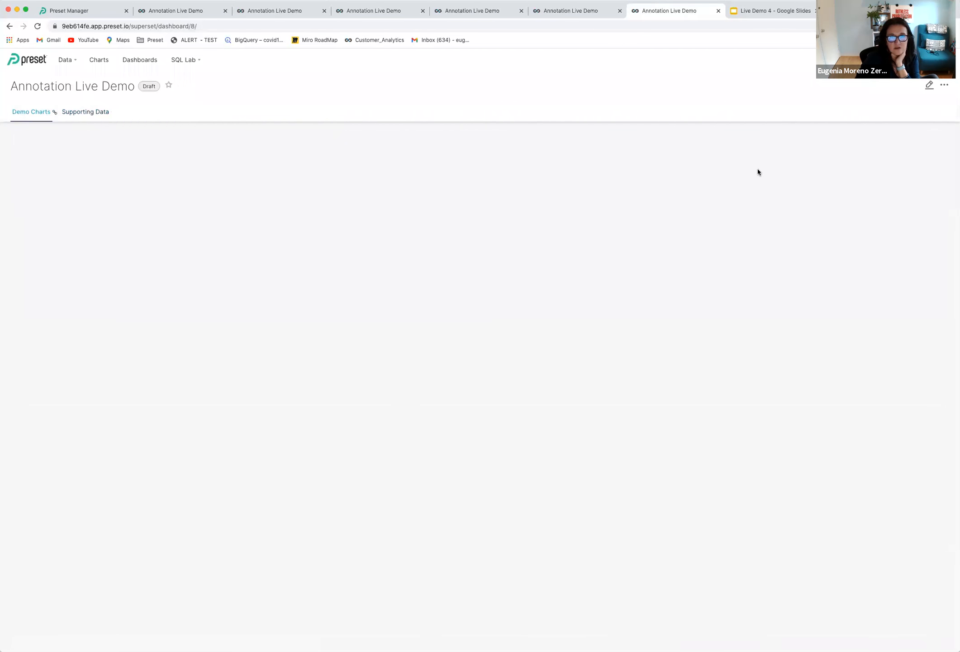
click(945, 86)
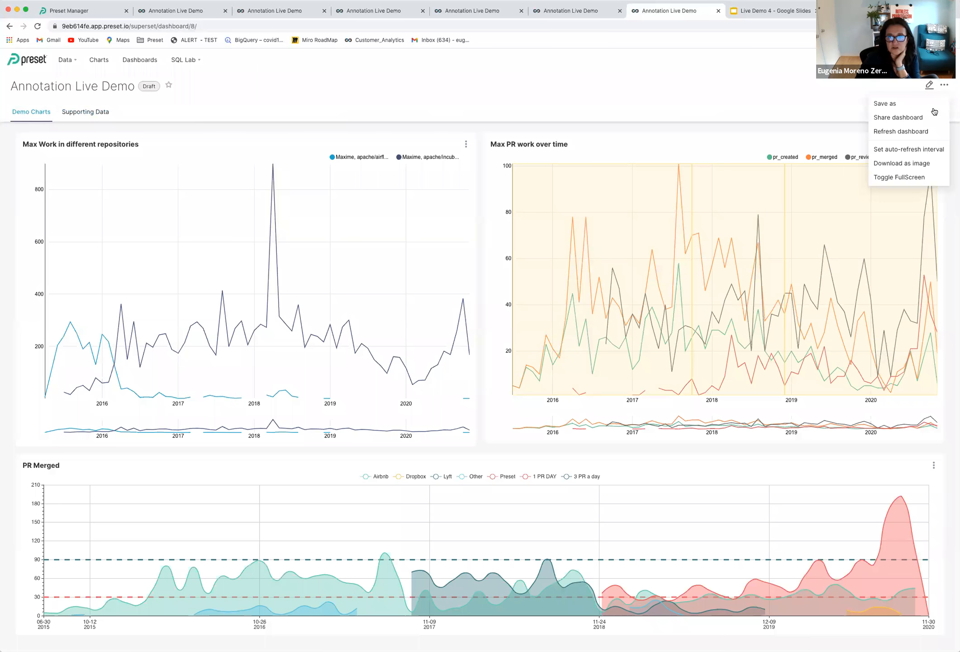
click(914, 132)
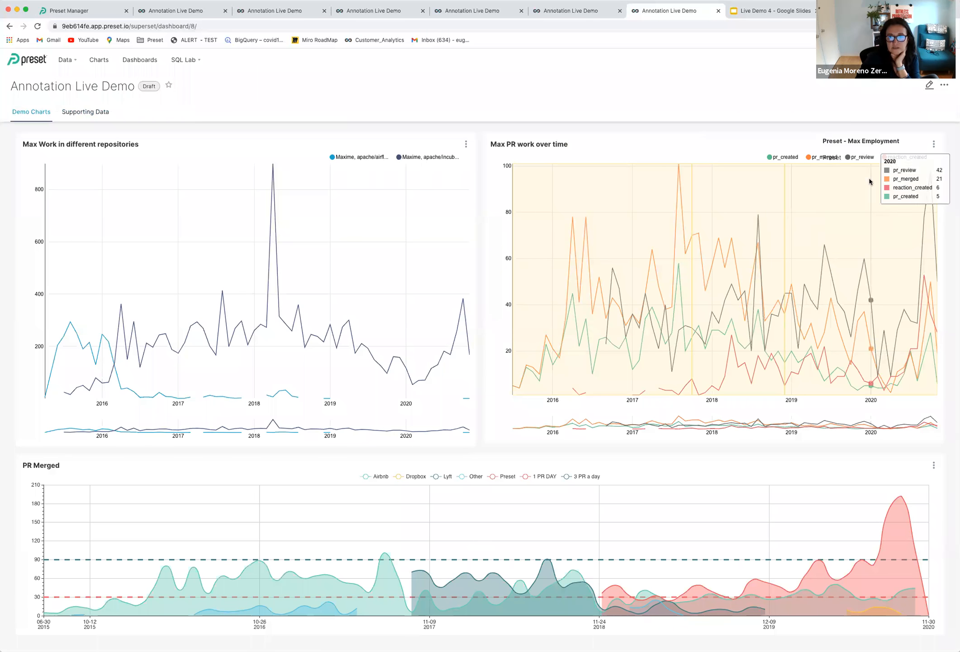
click(934, 144)
click(909, 168)
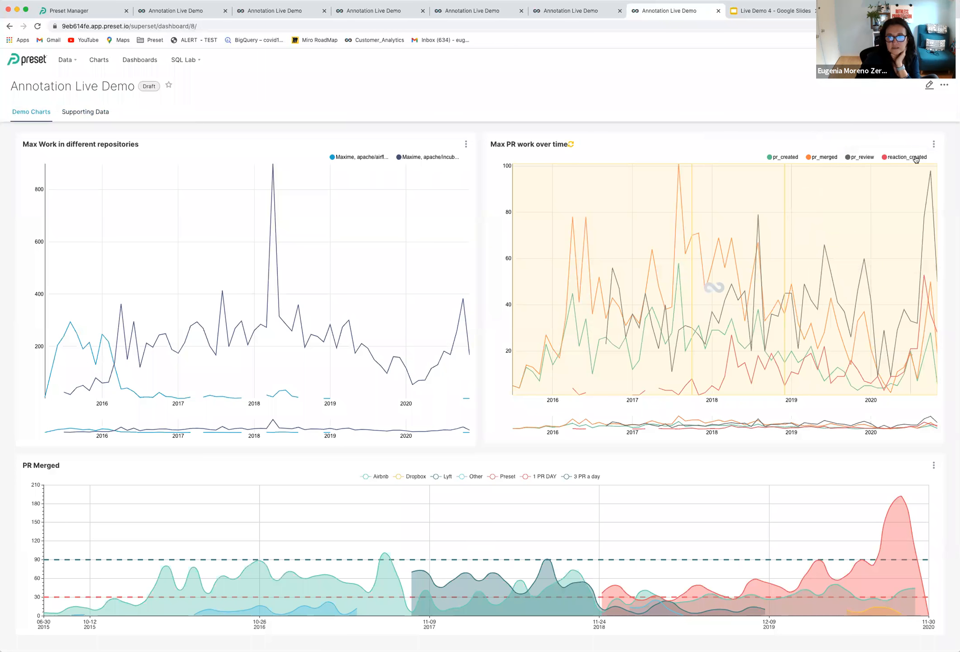
- Open the Max PR work over time chart in the chart explorer, rerun it and reload its cached data
click(934, 144)
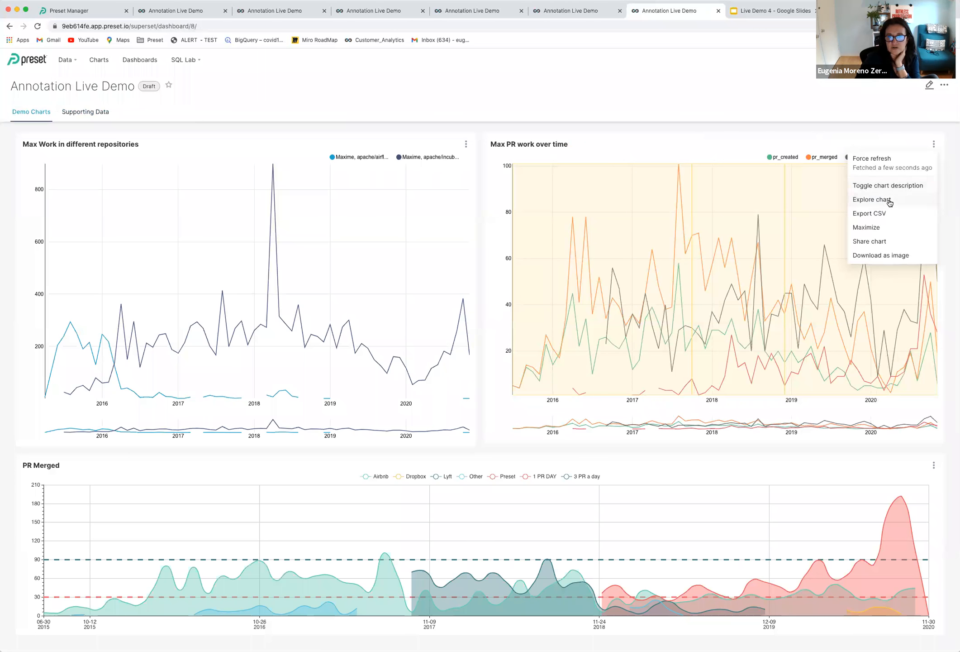
click(889, 203)
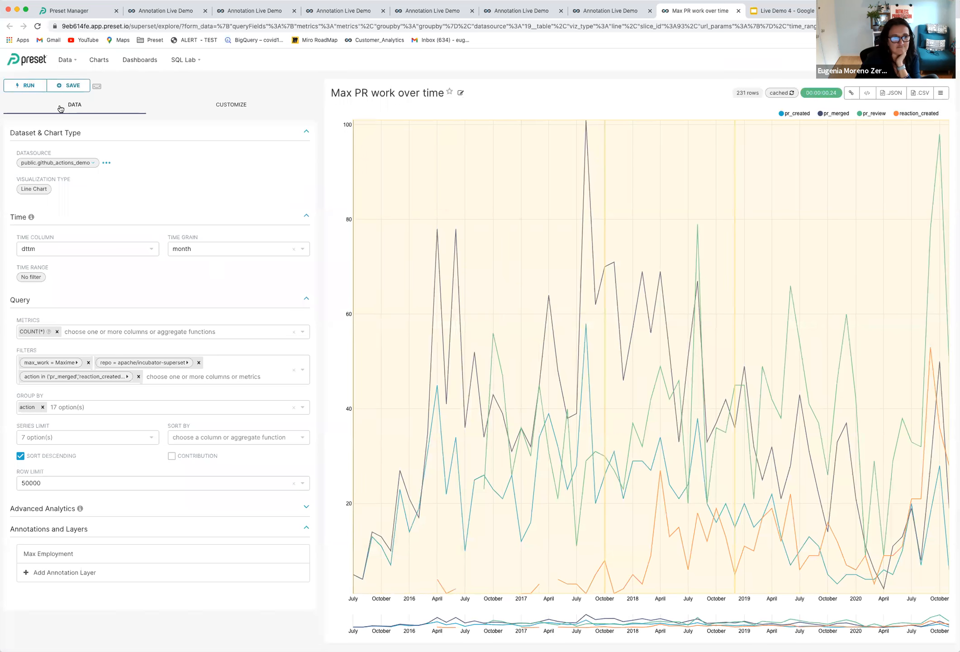
click(19, 90)
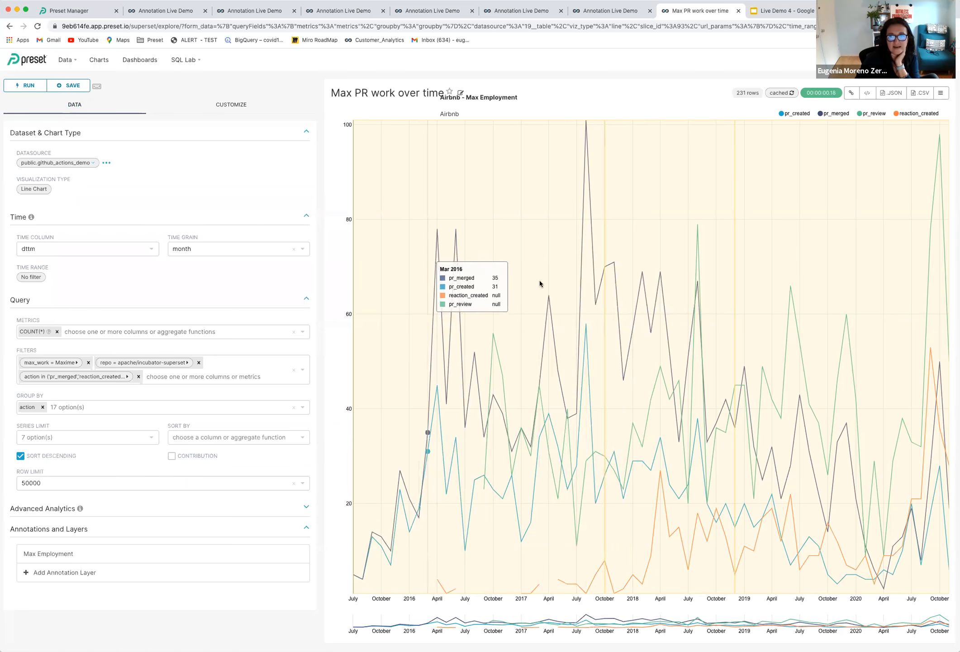
click(767, 94)
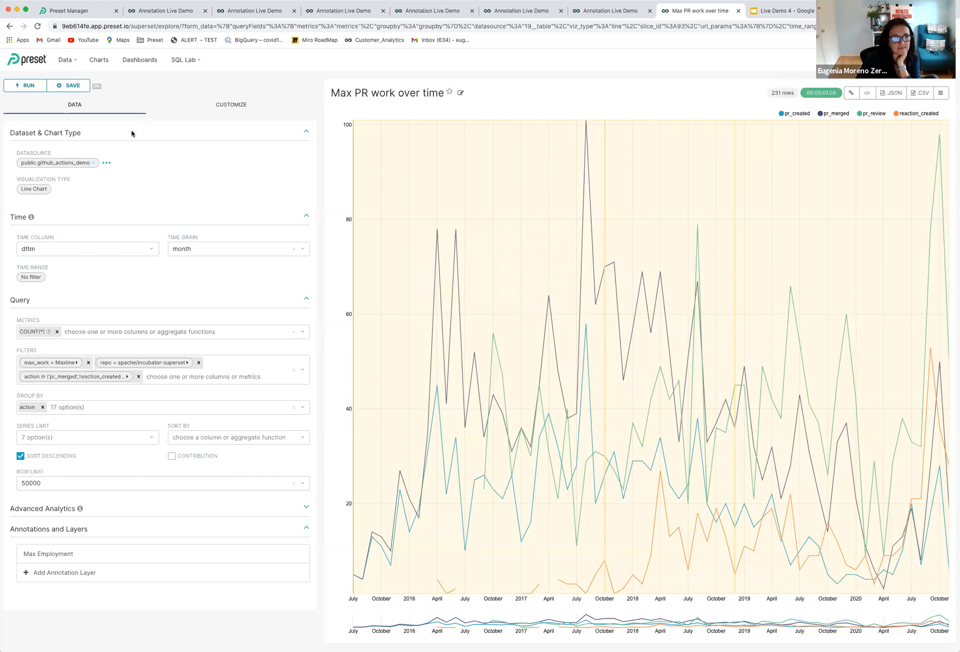
- Reconfigure the Max Employment interval layer with chart Max Work Dates, start column first_date, end column last_date and title column org, and apply it
click(222, 109)
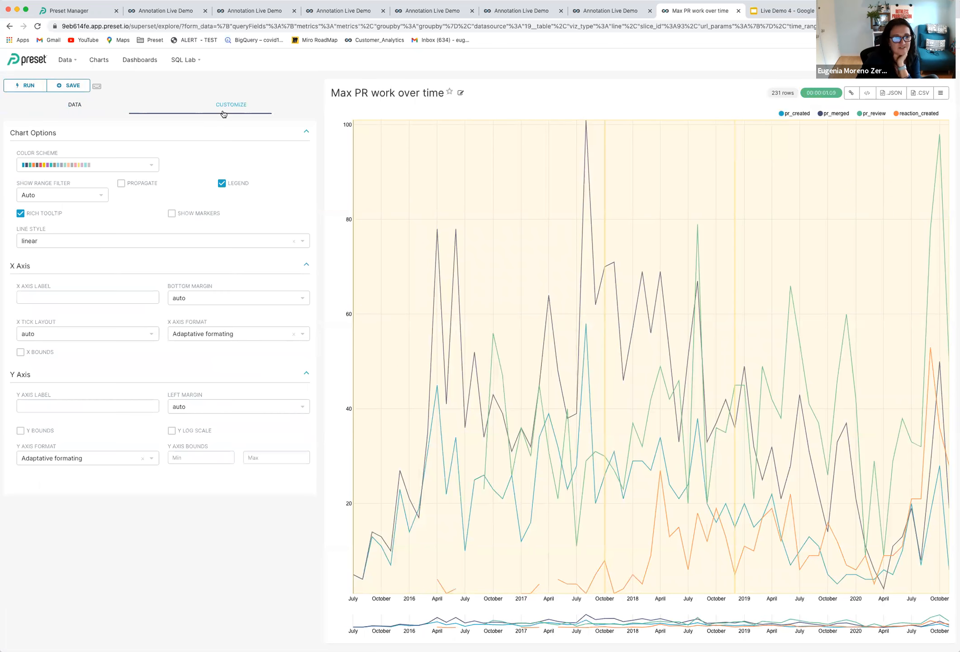
click(58, 114)
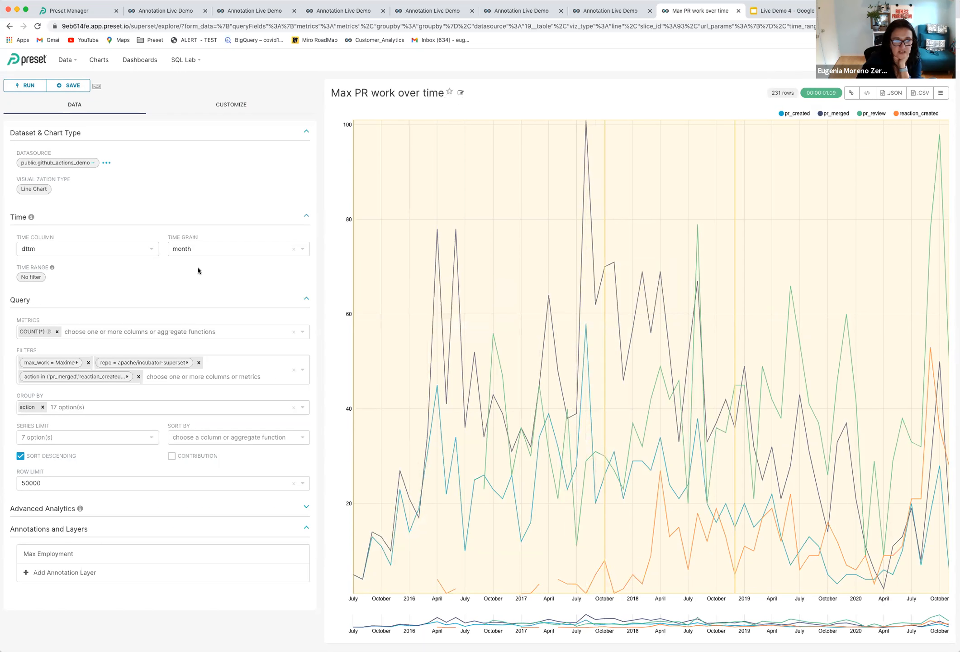
click(218, 558)
click(357, 582)
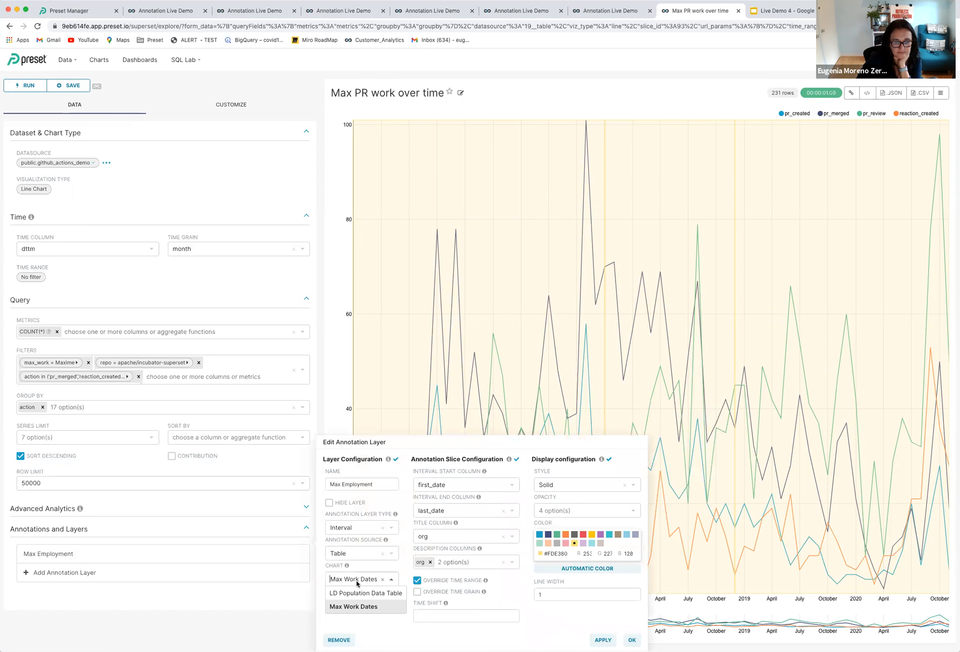
click(363, 606)
click(432, 487)
click(436, 512)
click(437, 510)
click(436, 553)
click(437, 538)
click(435, 561)
click(603, 640)
click(632, 640)
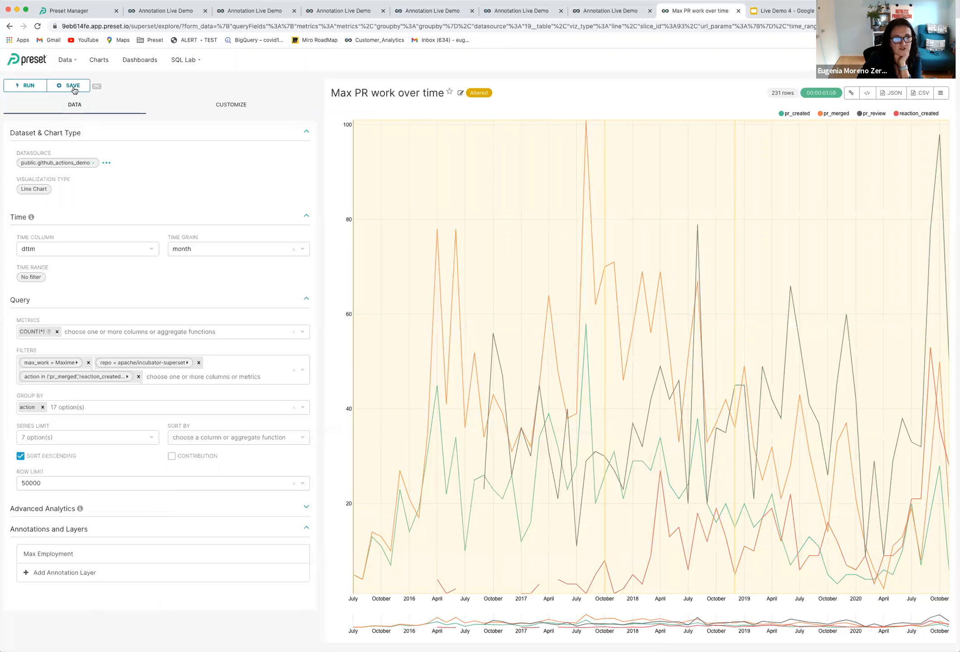
- Overwrite the saved Max PR work over time chart, assign it to the Annotation Live Demo dashboard and go to that dashboard
key(ctrl+s)
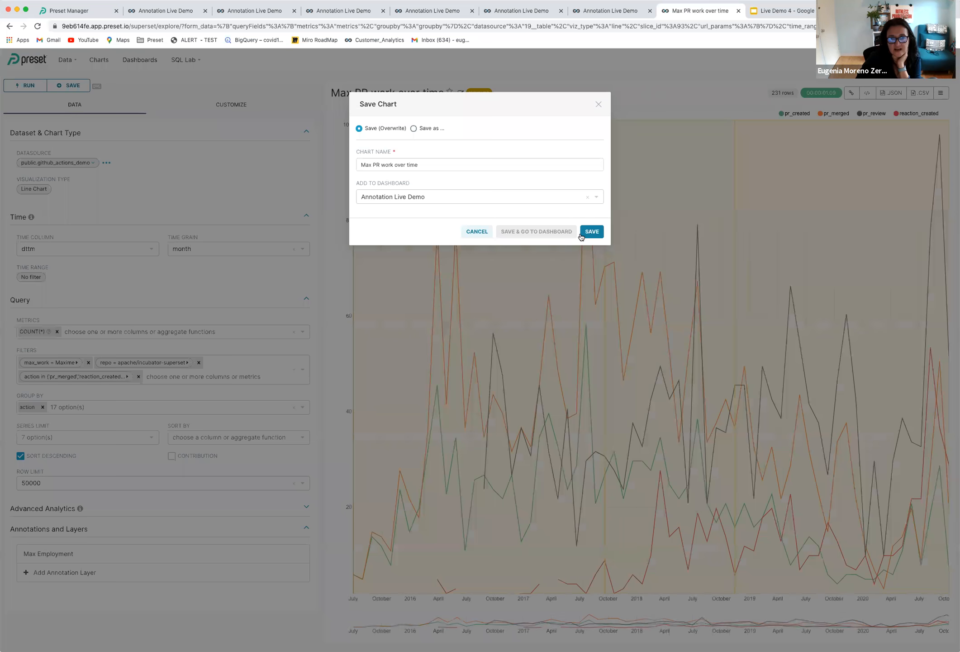
click(417, 196)
click(417, 220)
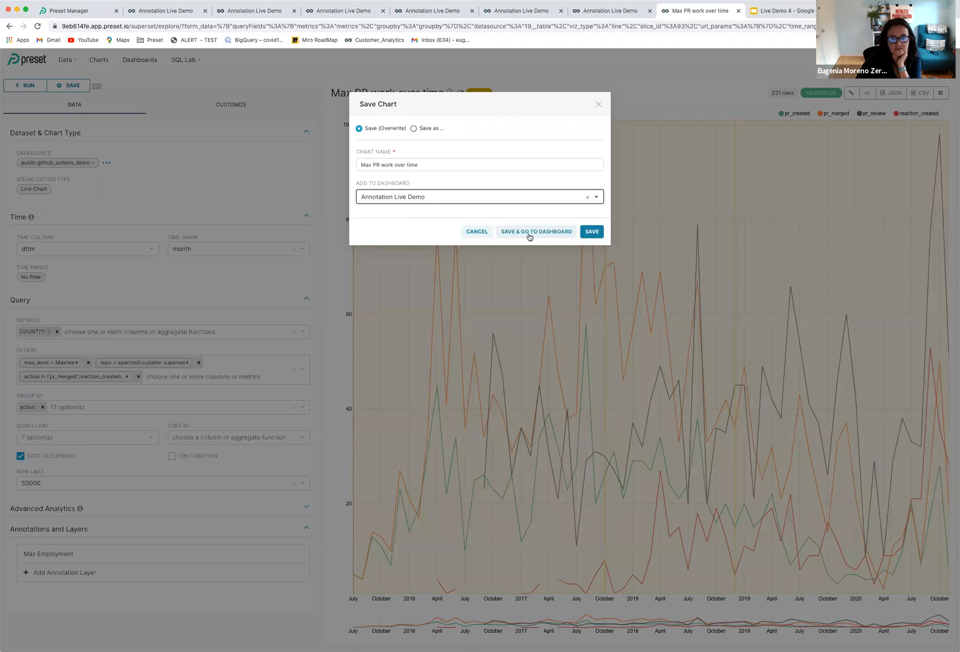
click(527, 231)
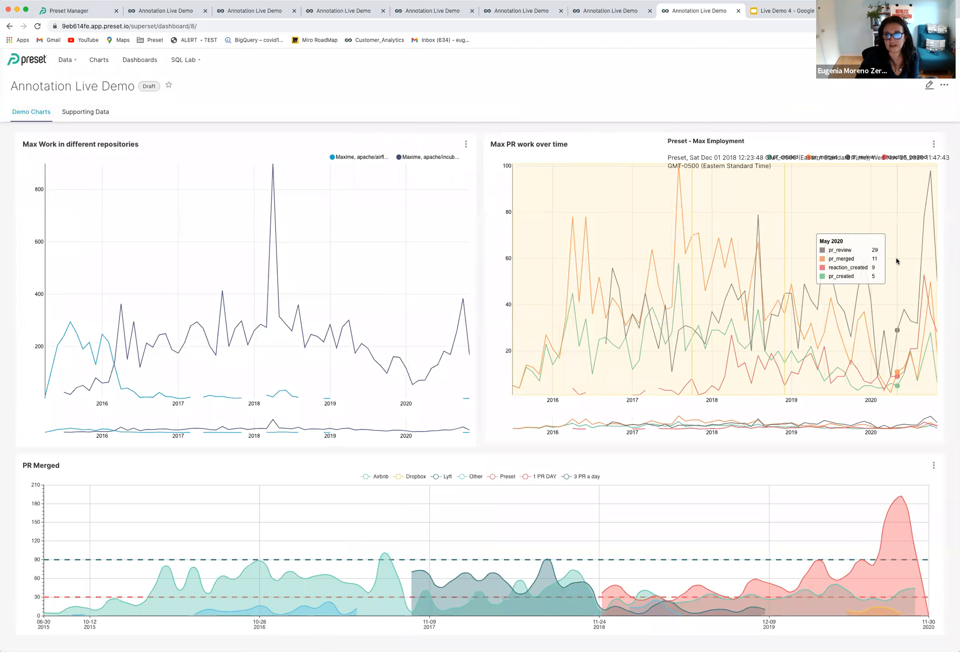
- Explore the Max PR work over time chart and change its Max Employment layer to type Event, source Table and chart Max Work Dates
click(933, 146)
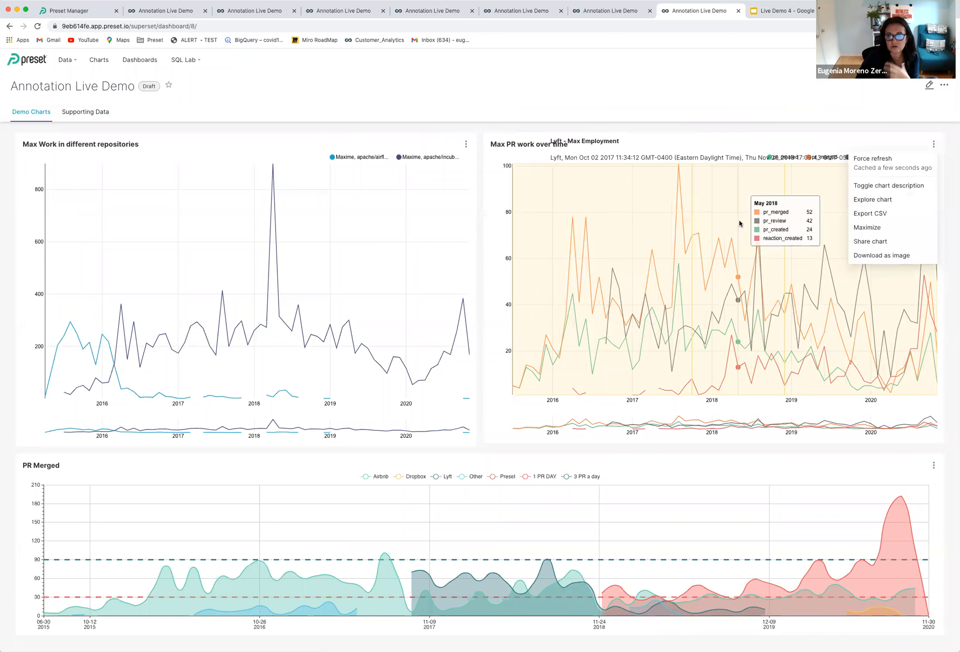
click(869, 200)
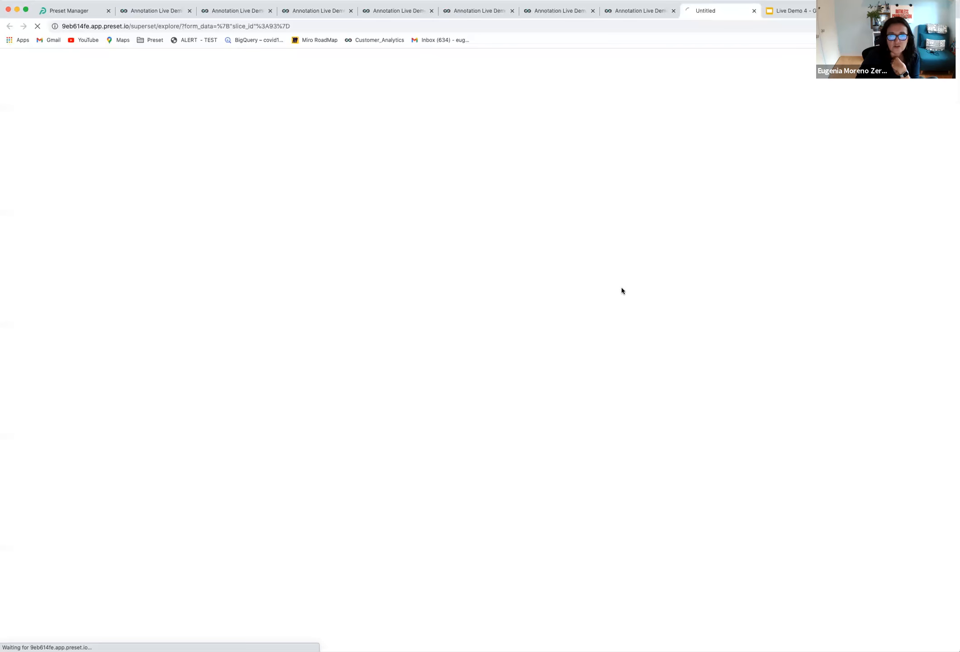
click(98, 554)
click(357, 529)
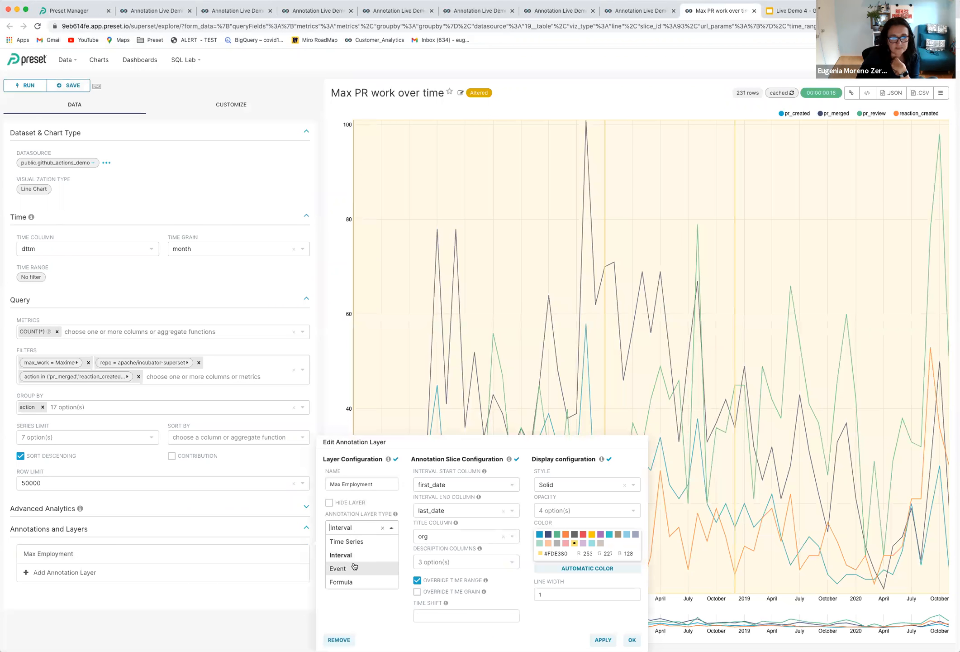
click(353, 565)
click(356, 575)
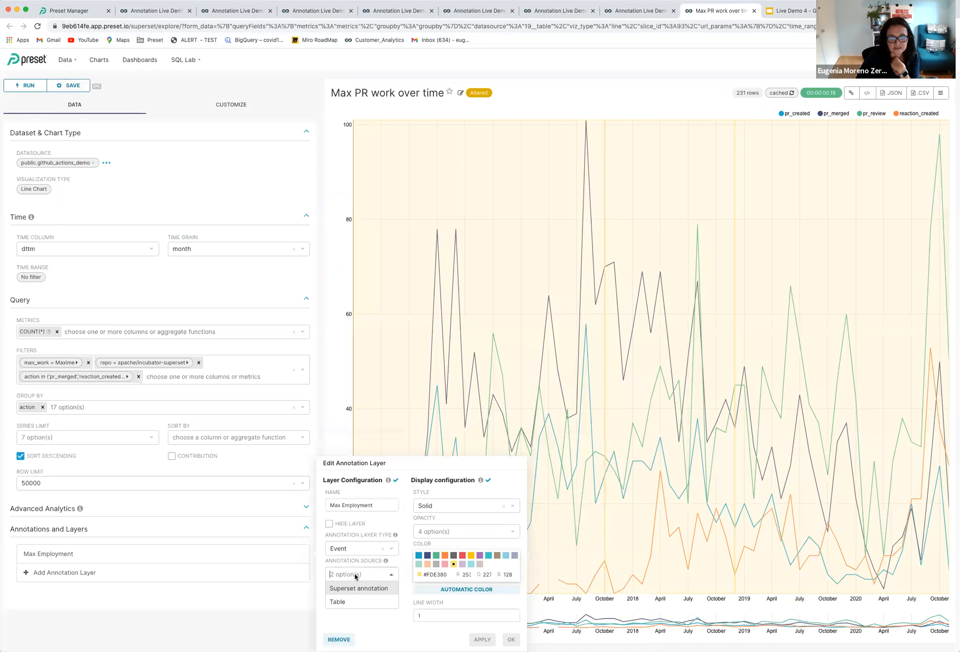
click(358, 601)
click(358, 599)
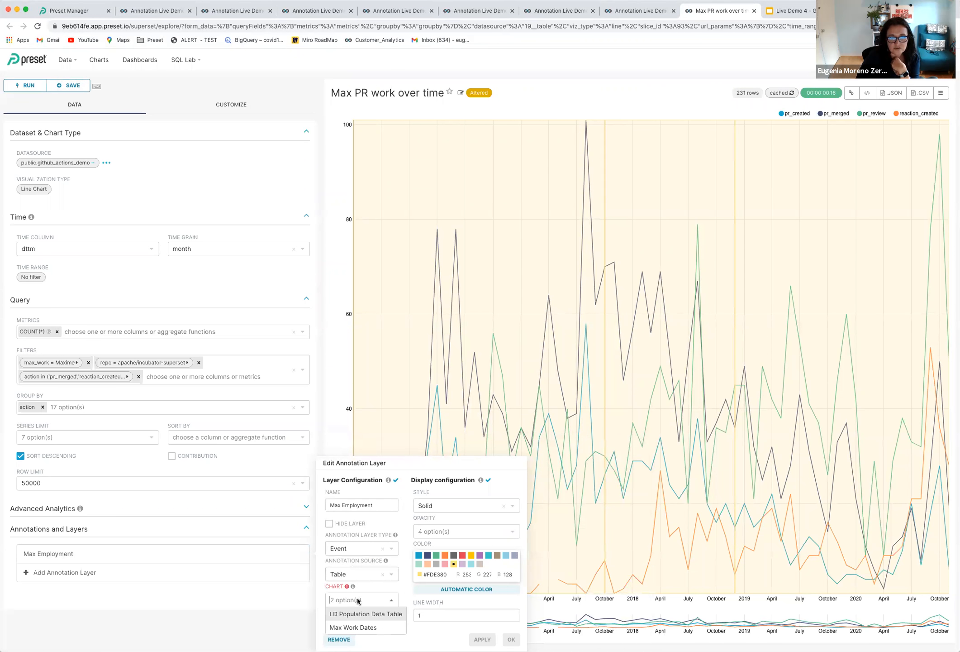
click(360, 627)
- Set the Max Employment layer's event time column to last_date and title column to org, and apply the layer
click(473, 510)
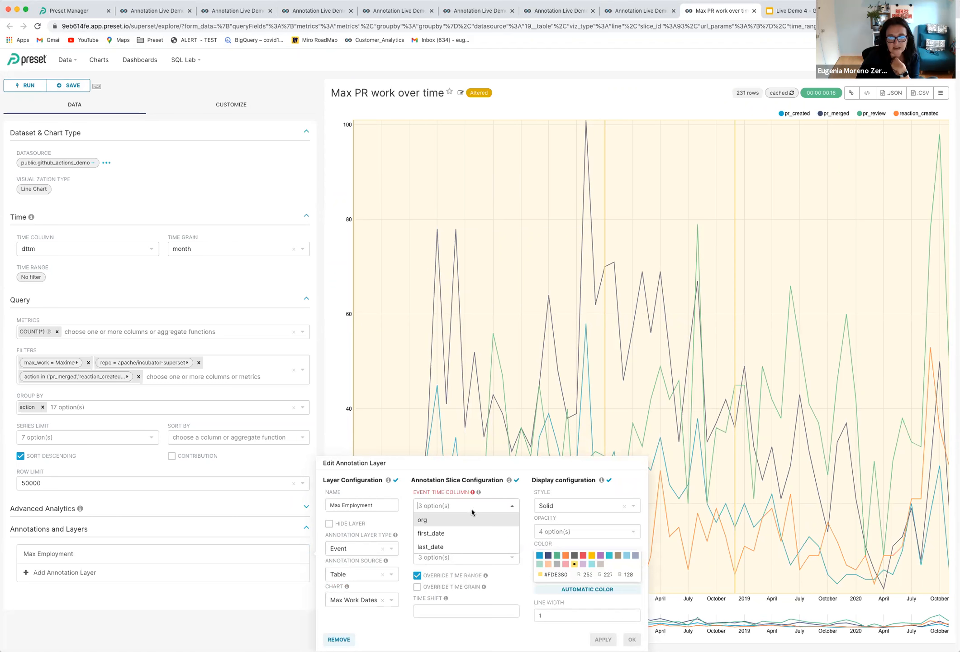
click(458, 545)
click(457, 534)
click(449, 555)
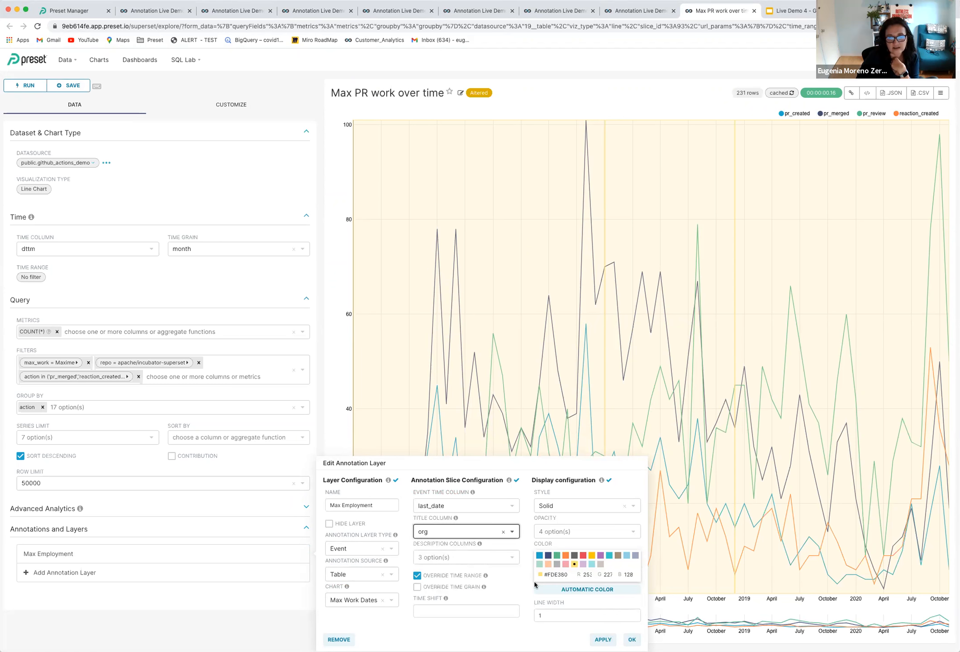
click(603, 639)
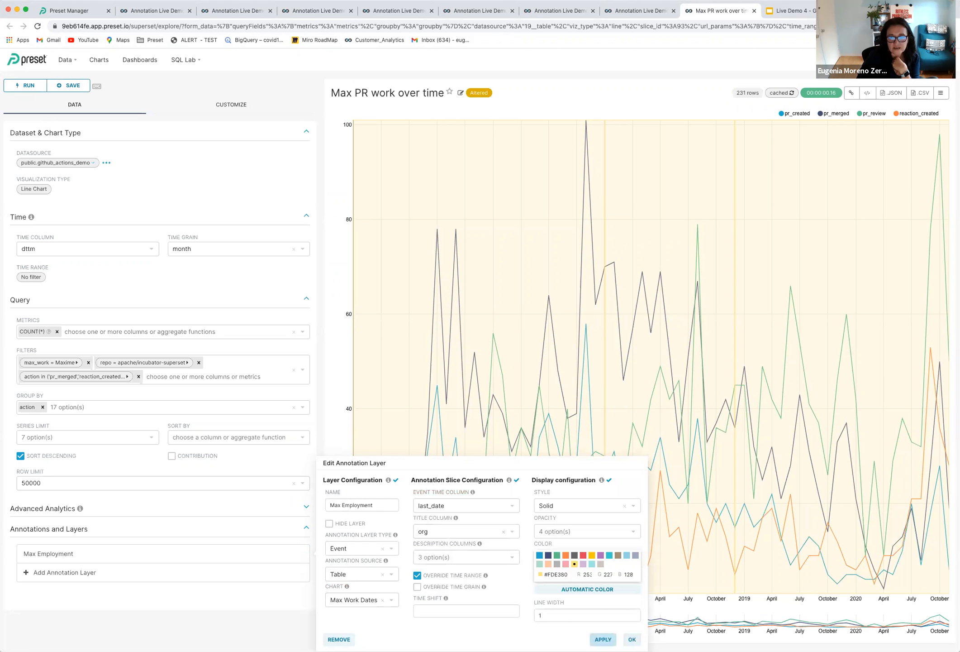
click(632, 639)
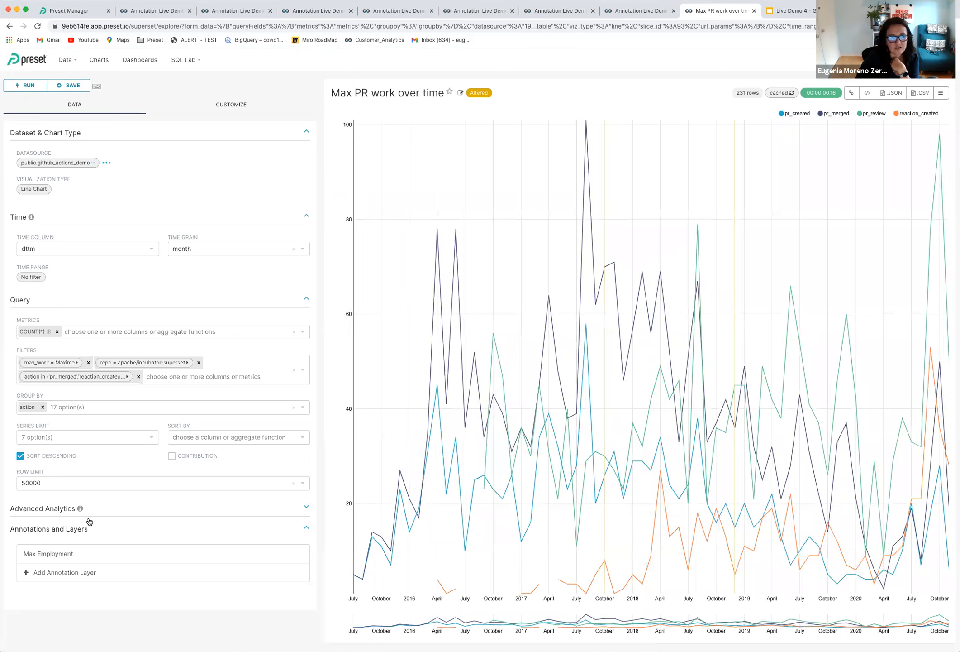
- Style the Max Employment event lines with color #454E7C, Dashed style and line width 3, and apply the layer
click(77, 553)
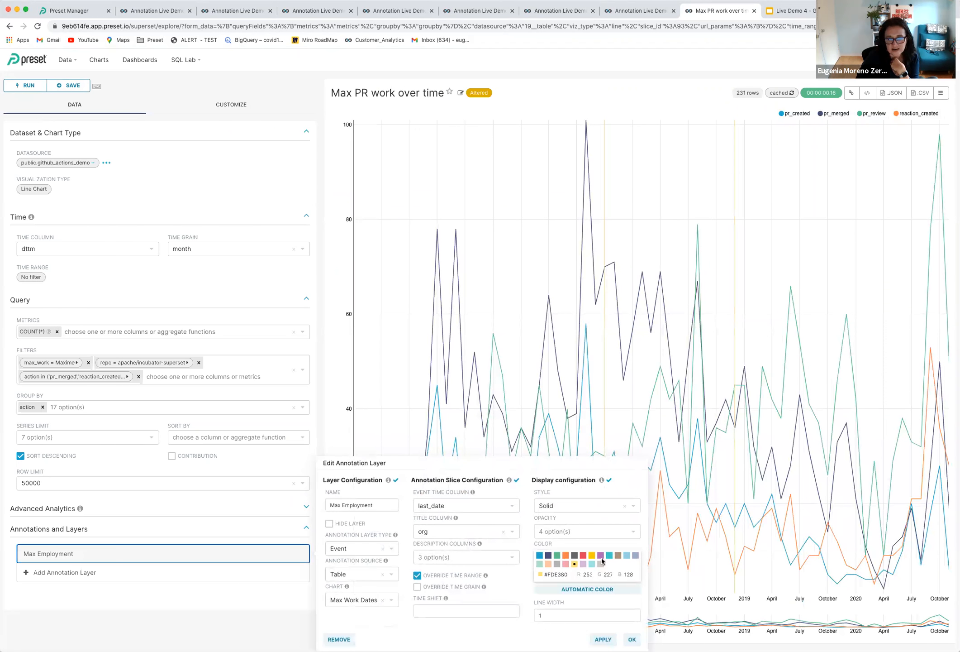
click(549, 557)
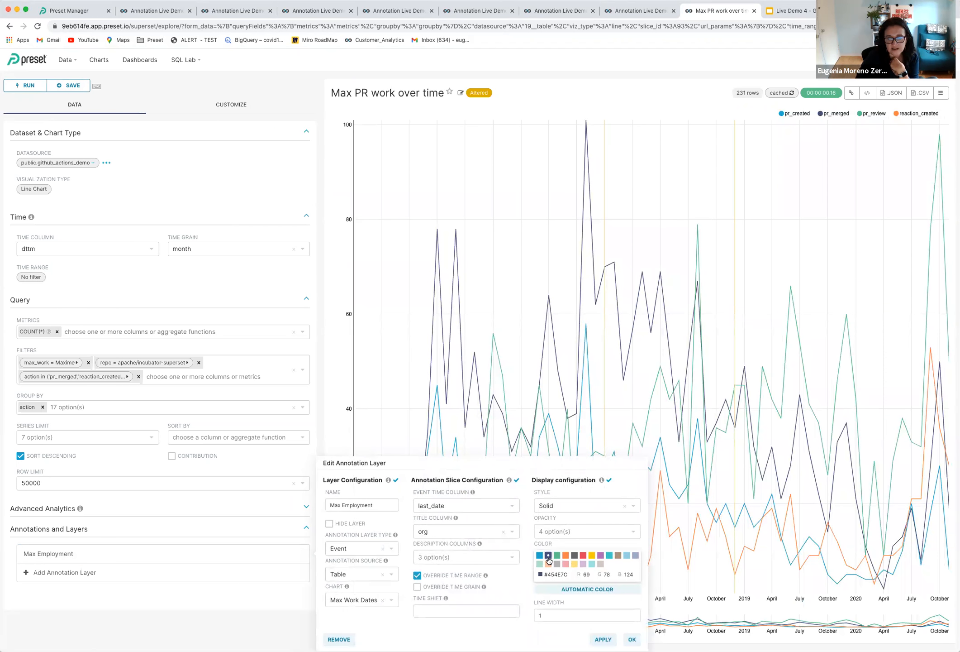
click(549, 507)
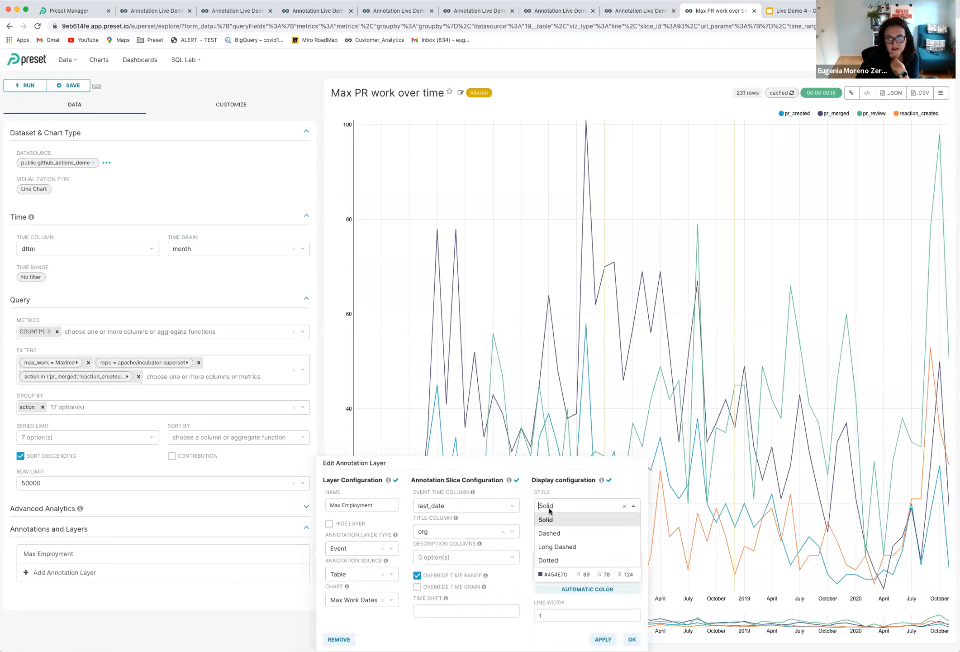
click(553, 533)
double_click(564, 612)
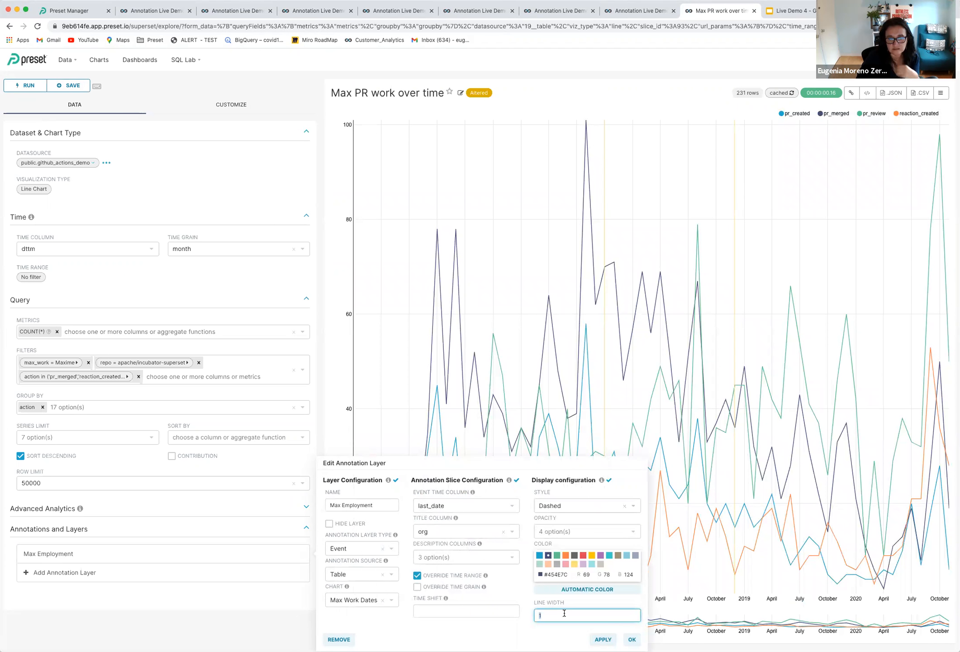
click(602, 639)
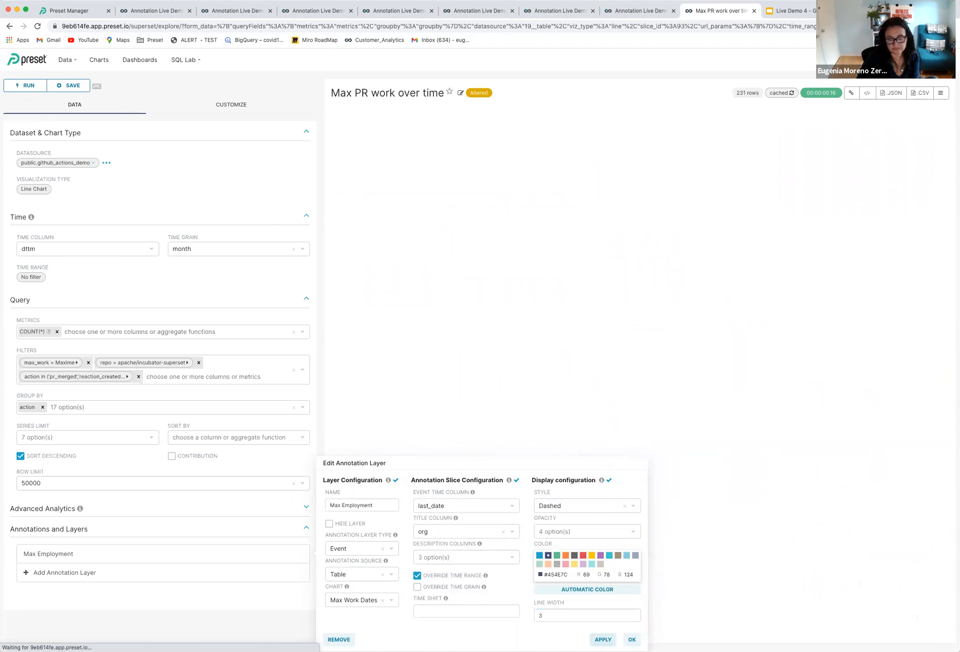
click(632, 639)
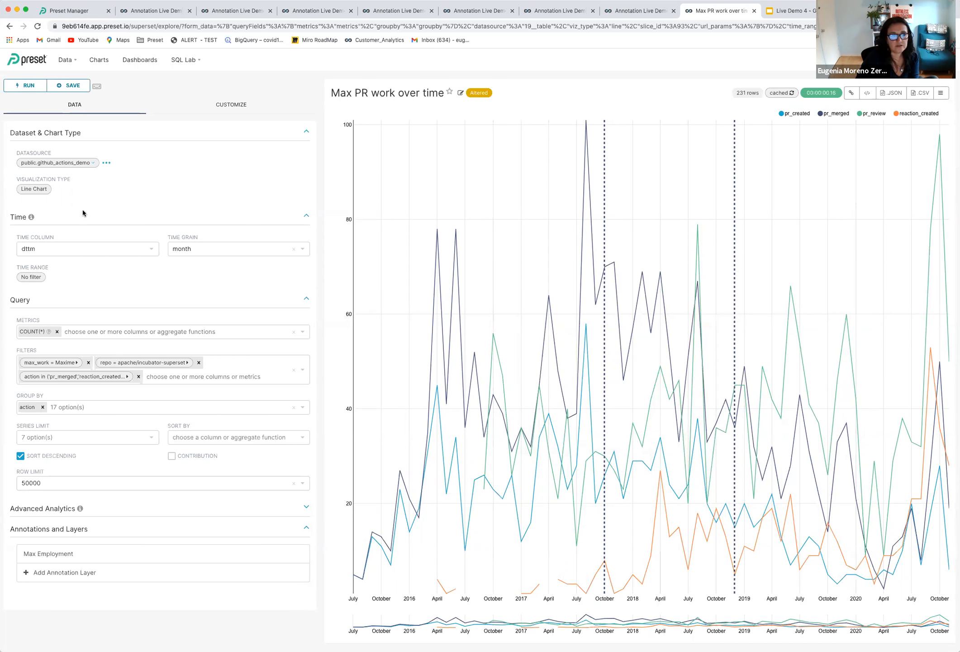
- Save the event-line version over the existing Max PR work over time chart and go to the Annotation Live Demo dashboard
click(71, 89)
click(472, 198)
click(466, 220)
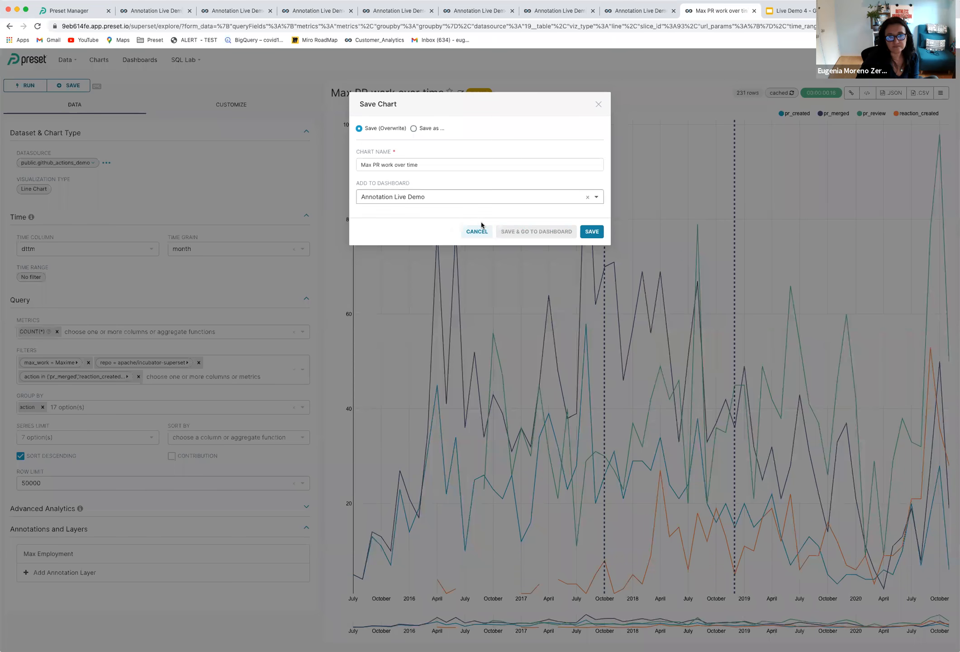
click(516, 230)
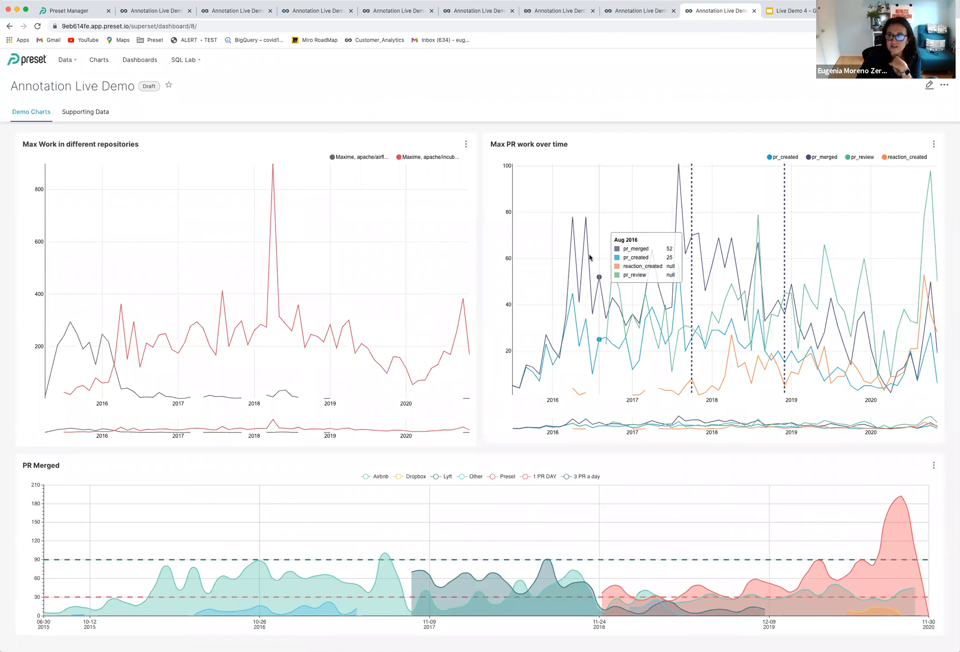
- Open the Max Work in different repositories chart in the explorer, and view the Supporting Data section in another dashboard tab
click(467, 145)
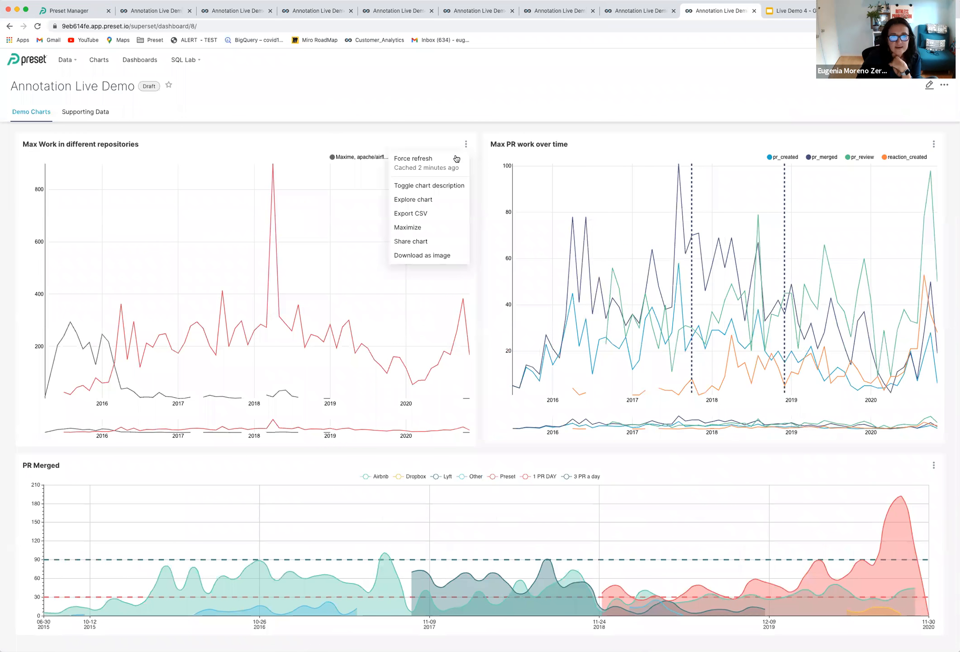
click(427, 200)
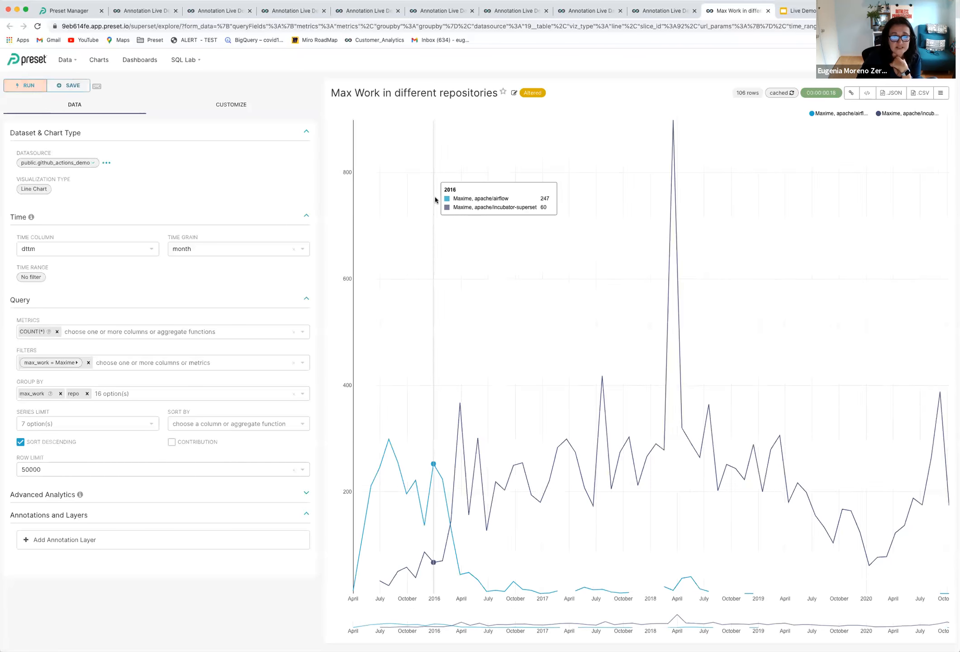
click(141, 11)
click(102, 119)
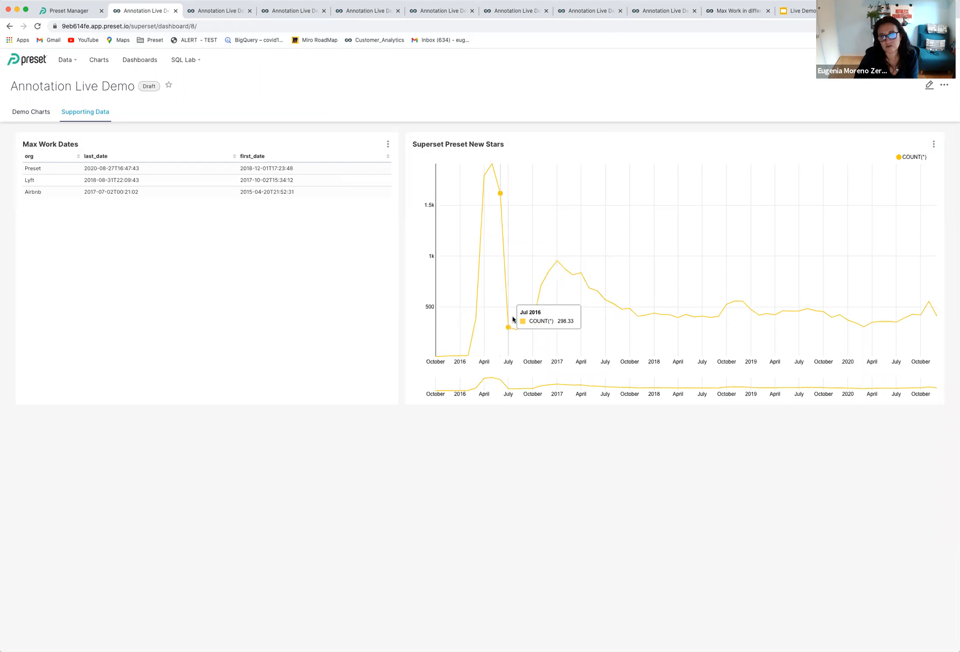
- Open Superset Preset New Stars in the explorer, examine its rolling window settings and monthly counts, and close the chart
click(933, 145)
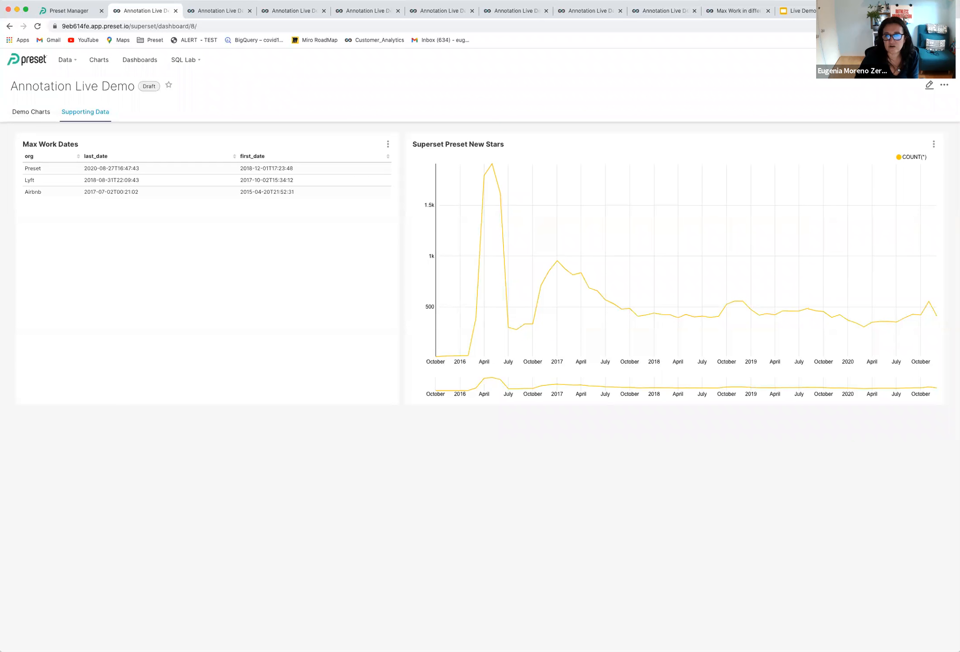
click(932, 144)
click(893, 188)
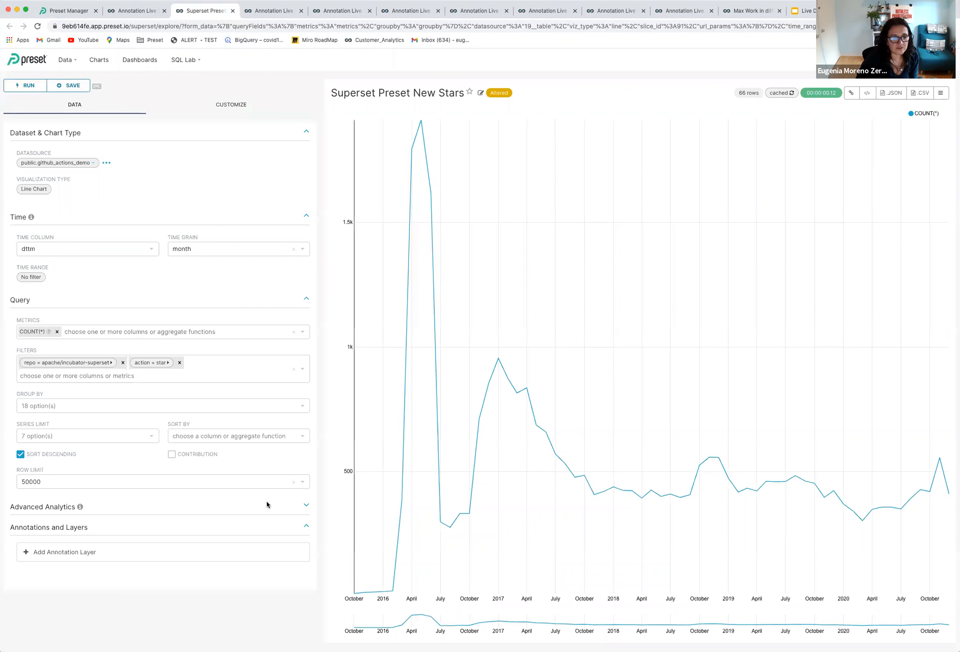
click(306, 507)
scroll(242, 504, down, 3)
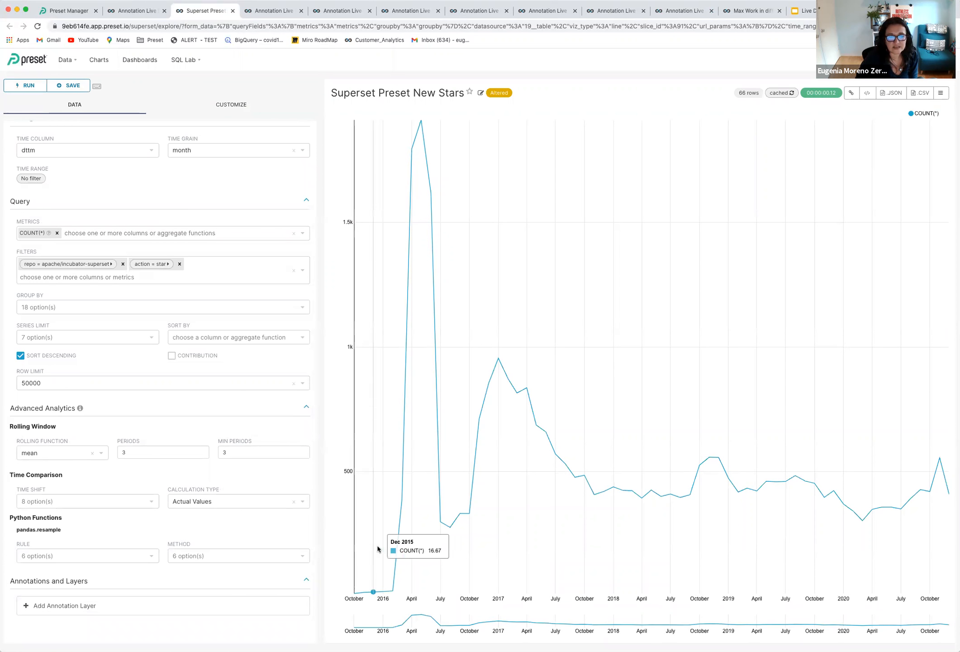
mouse_move(420, 532)
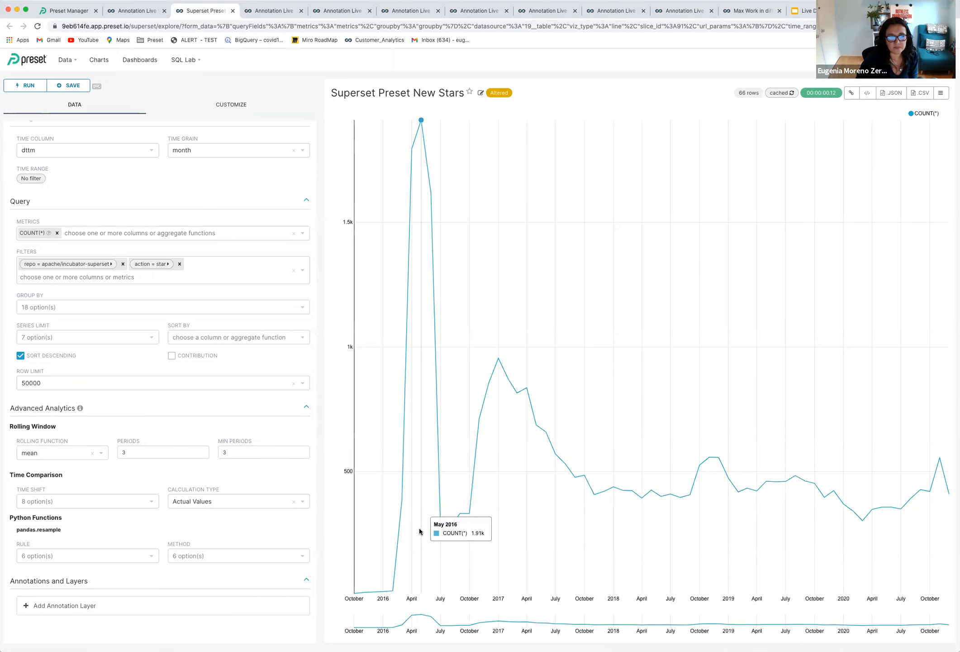
mouse_move(438, 468)
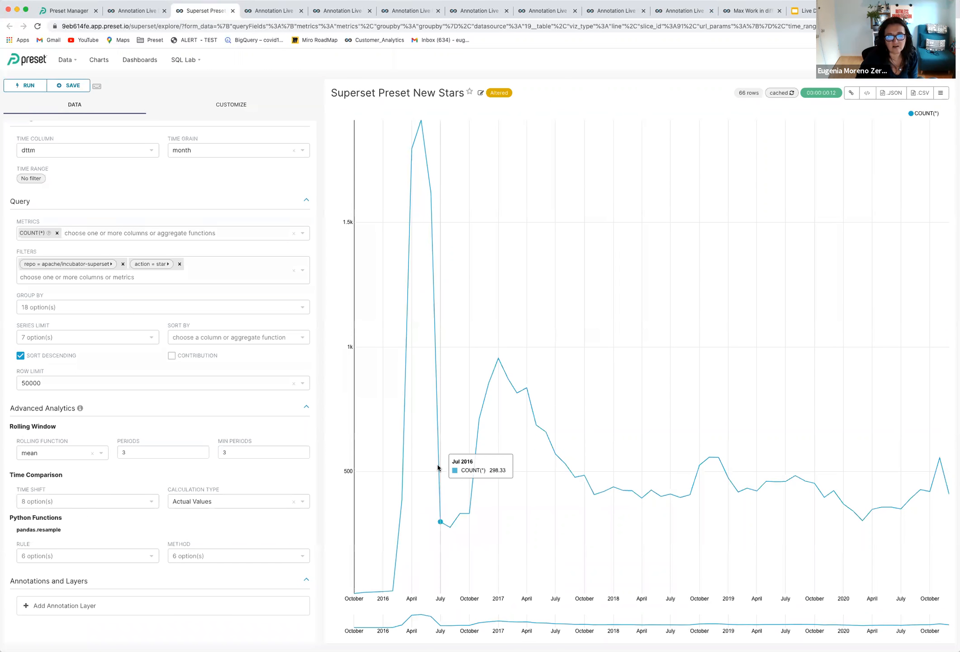
mouse_move(499, 460)
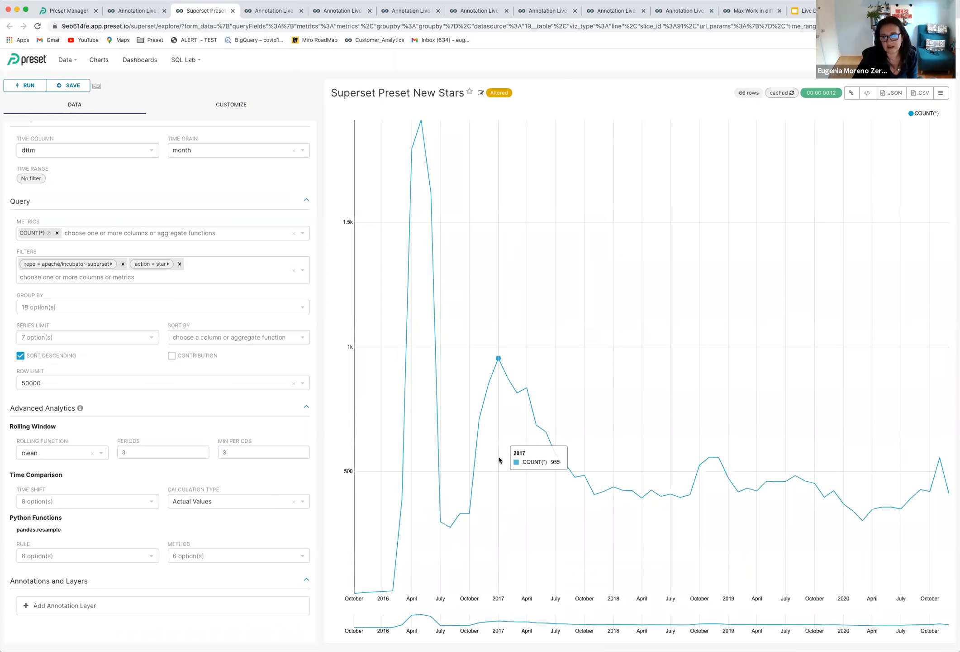
scroll(204, 305, up, 3)
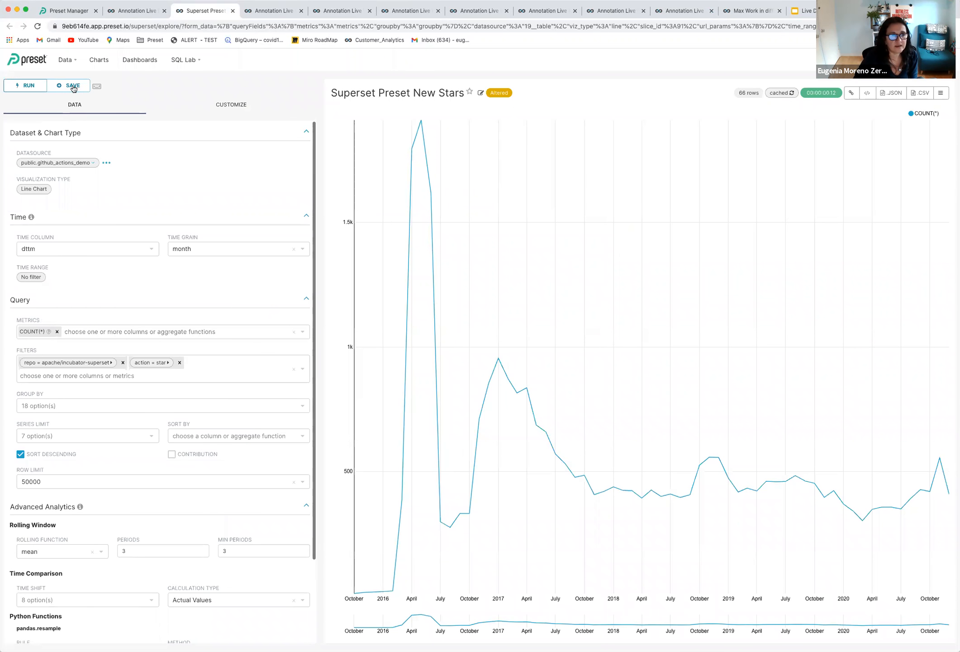
click(233, 11)
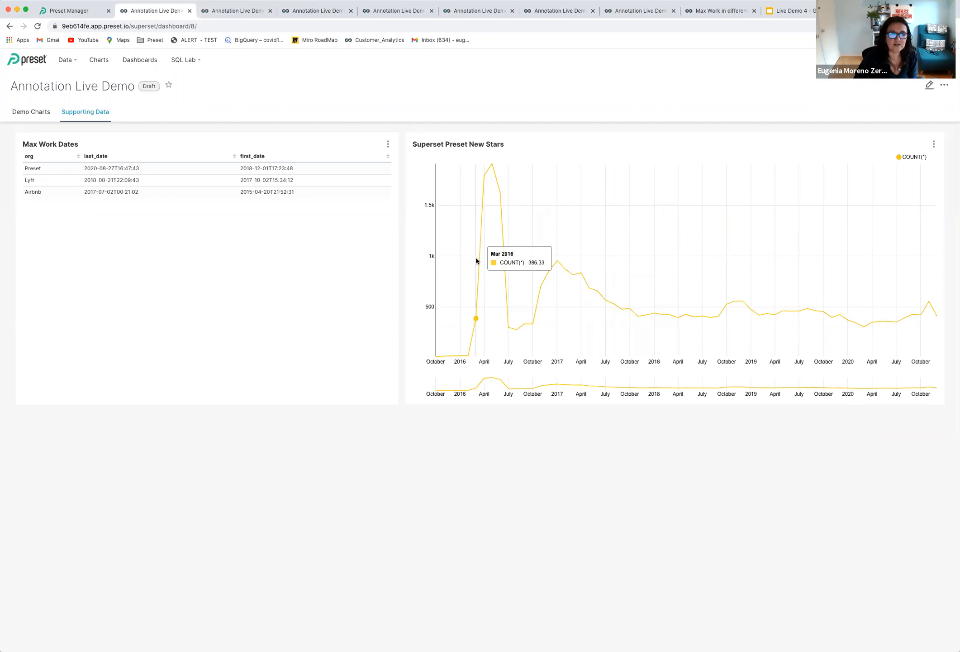
- Return to the dashboard's Demo Charts section and open the Max Work in different repositories chart in the explorer
click(37, 116)
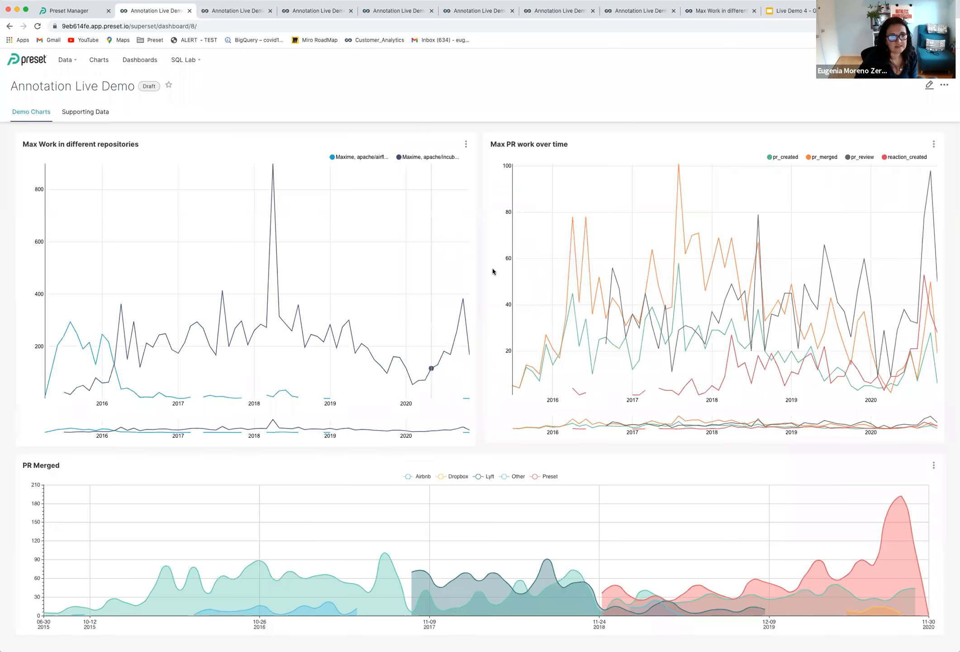
click(466, 145)
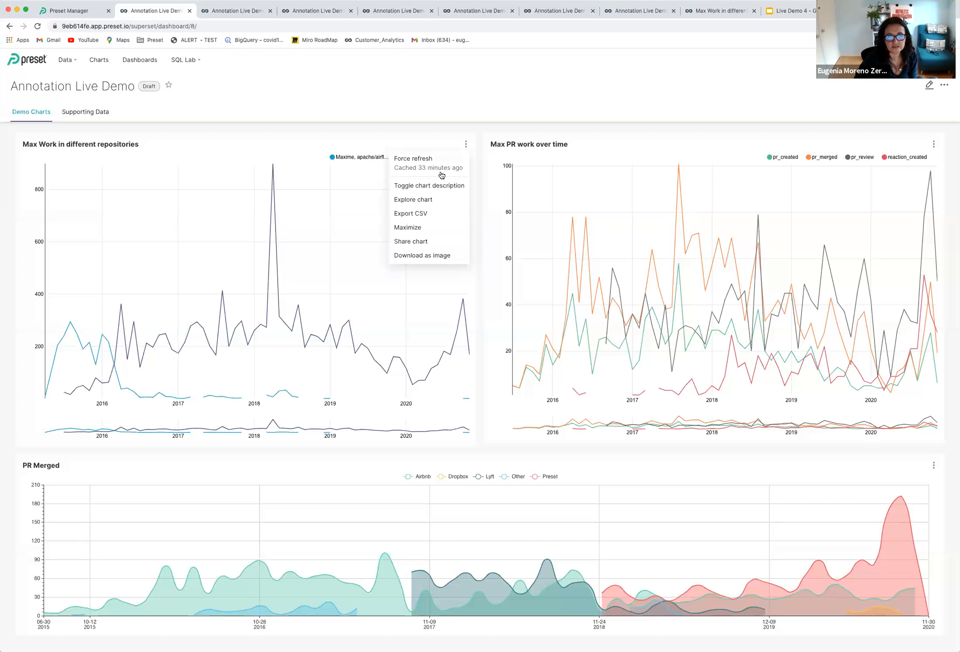
click(428, 203)
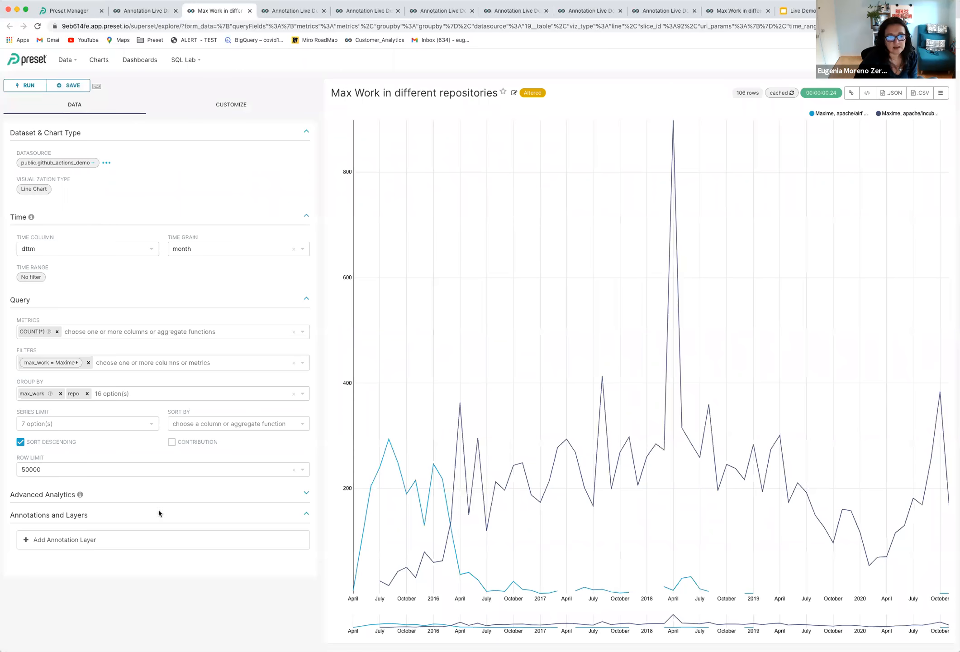
- Add a Time Series annotation layer named Starts, sourced from the line chart Superset Preset New Stars
click(125, 540)
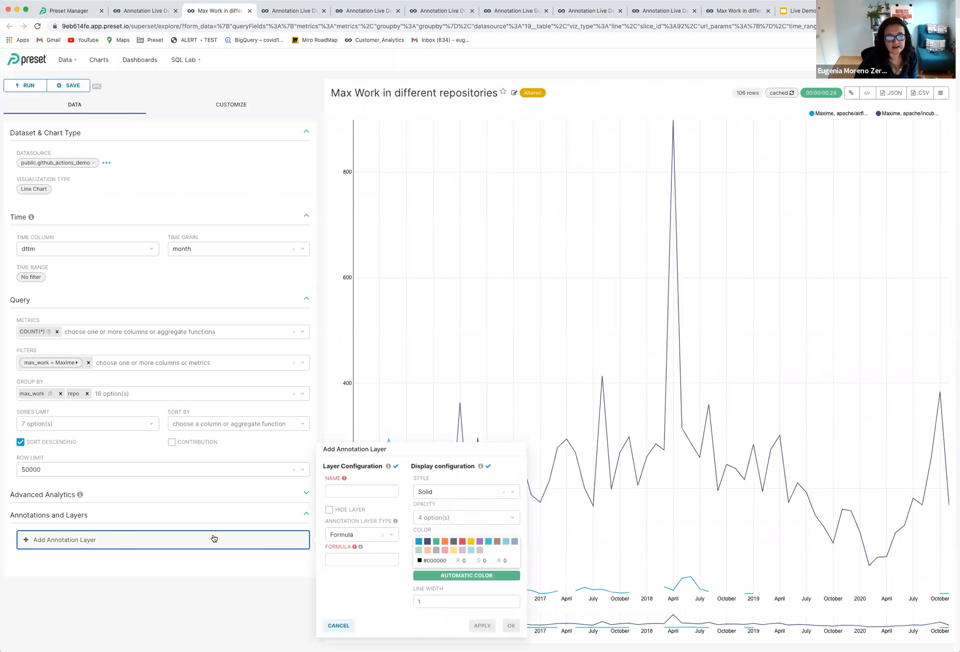
click(373, 491)
text(Starts)
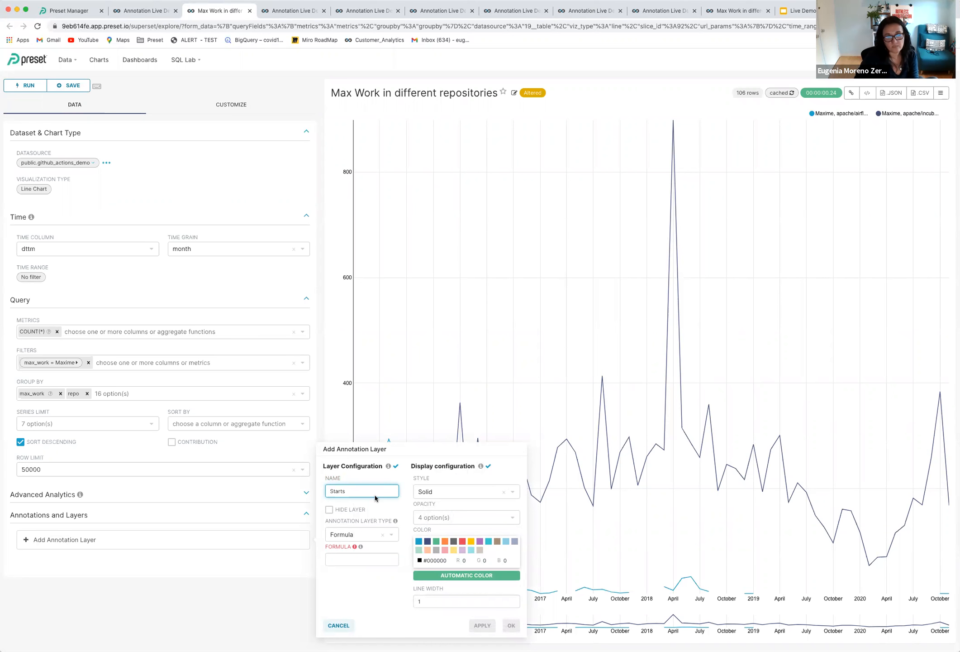
click(362, 535)
click(361, 548)
click(361, 549)
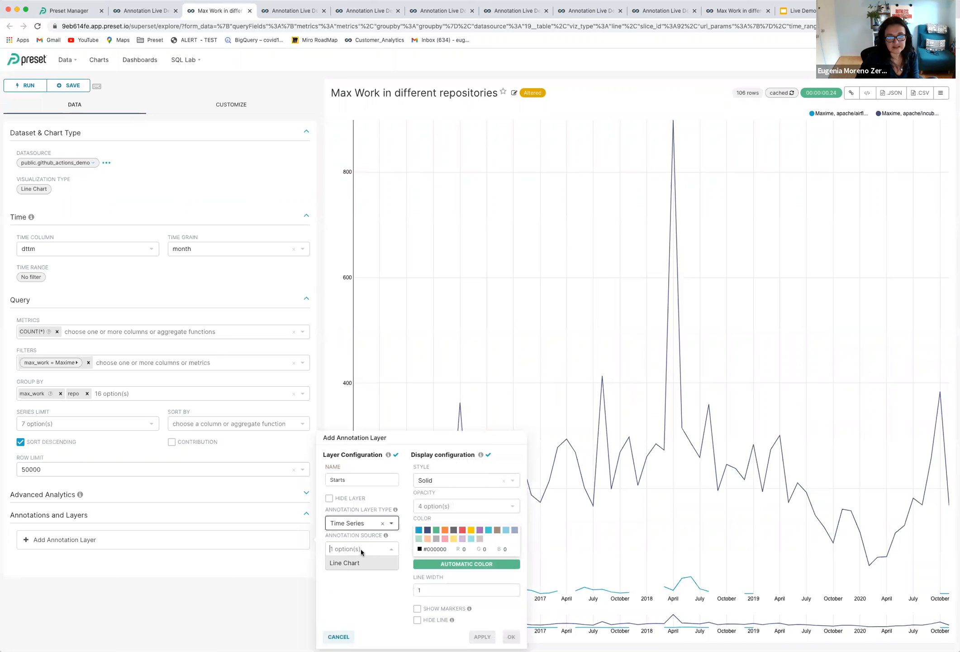
click(357, 563)
click(361, 574)
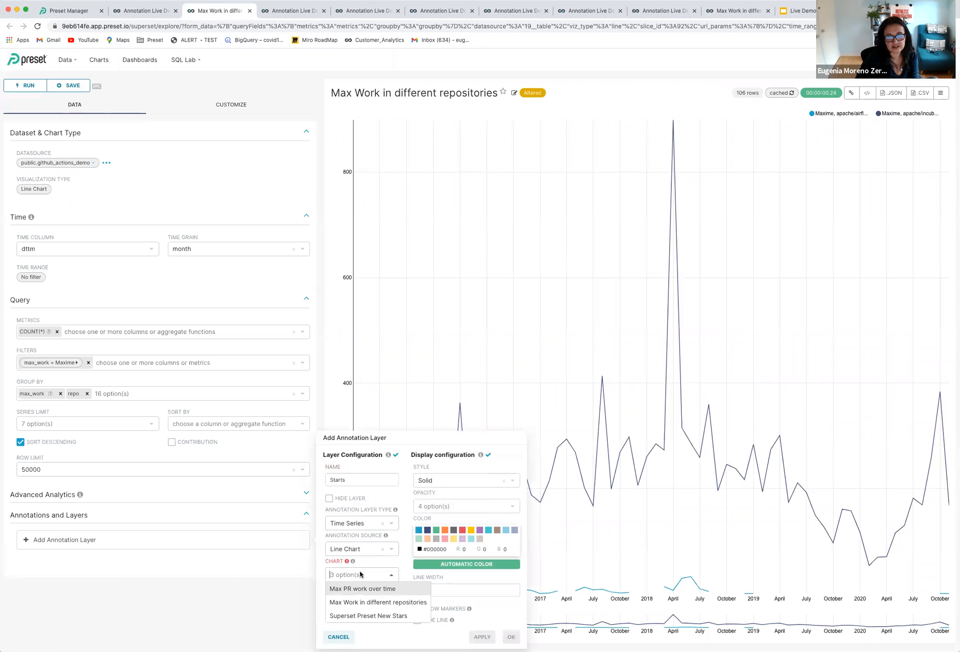
click(374, 617)
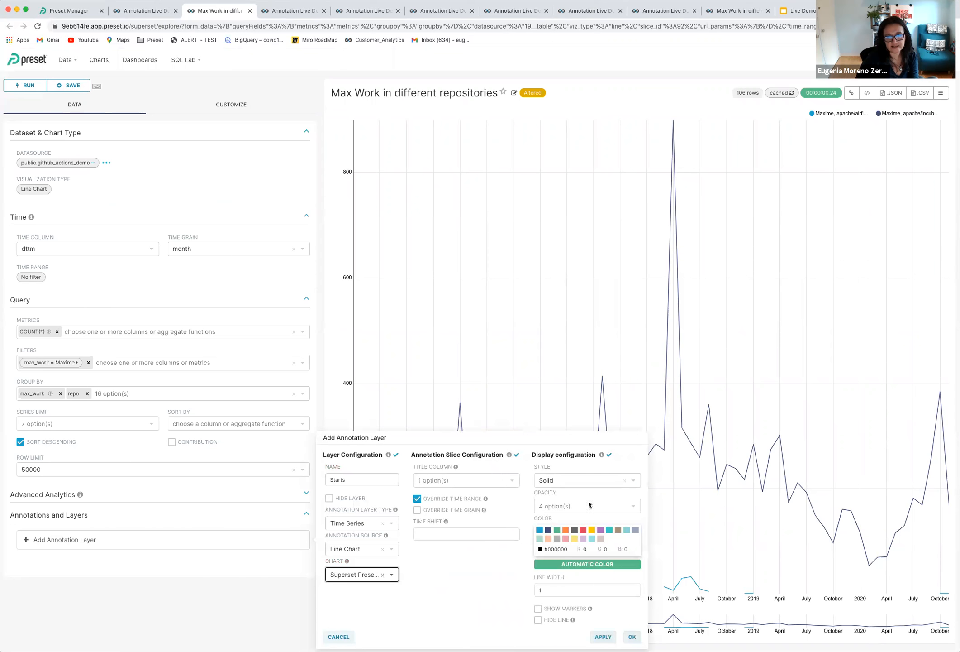
- Style the Starts layer with Dashed style, color #3CCCCB and line width 3, and apply it to the chart
click(590, 482)
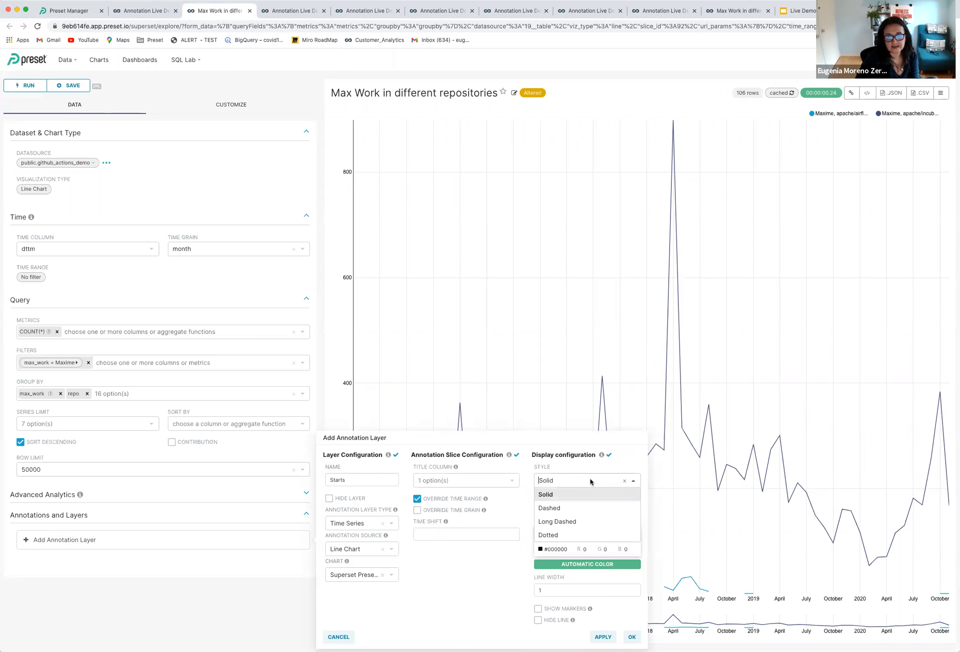
click(582, 509)
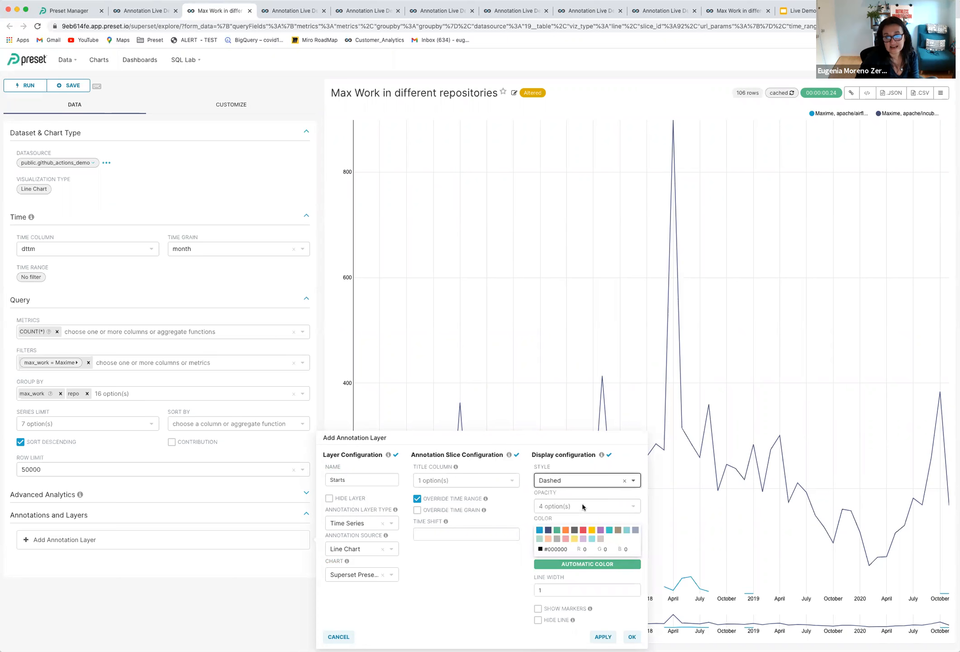
click(610, 530)
double_click(558, 587)
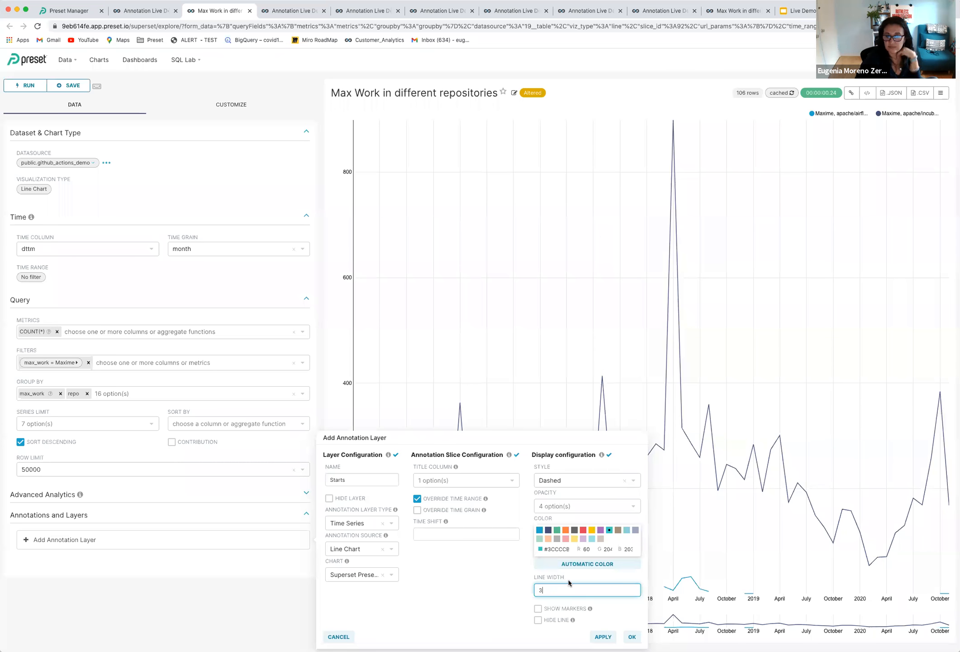
click(471, 481)
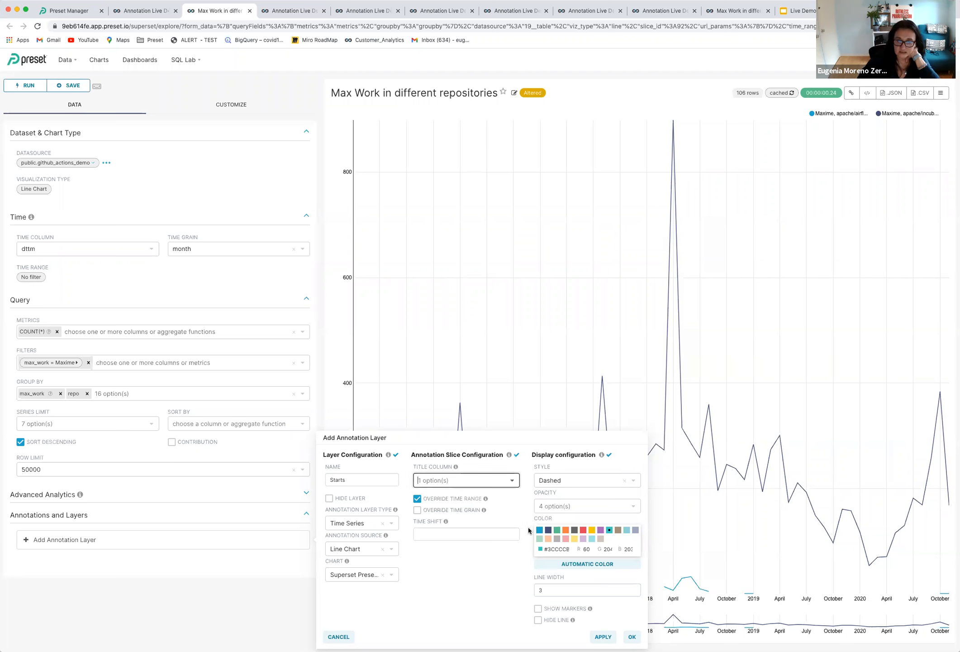
click(603, 637)
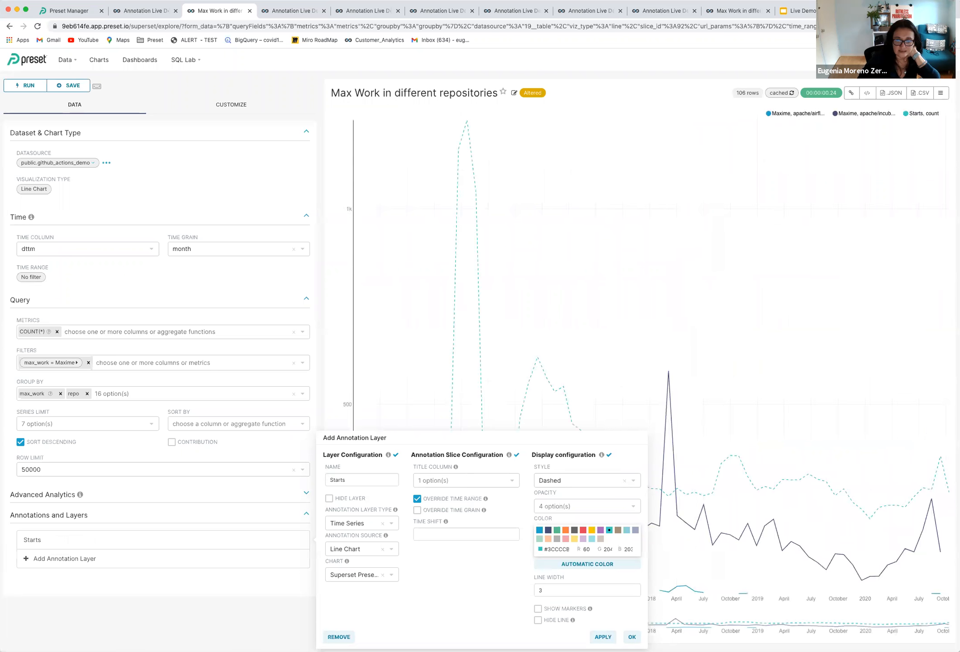
click(632, 637)
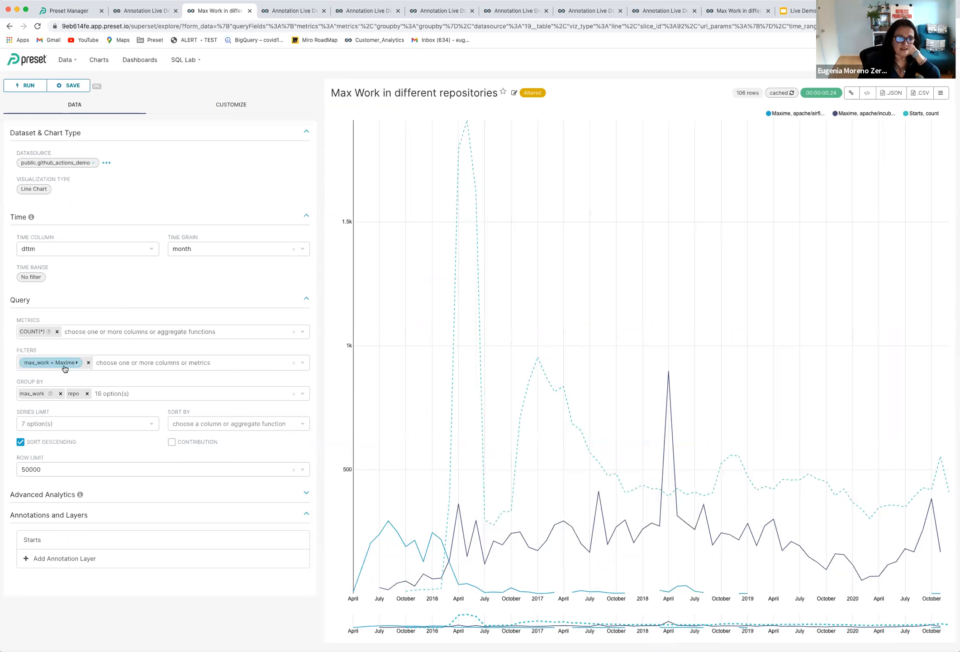
- Replace the max_work filter with one where repo equals apache/incubator-superset, and run the query
click(88, 363)
click(640, 361)
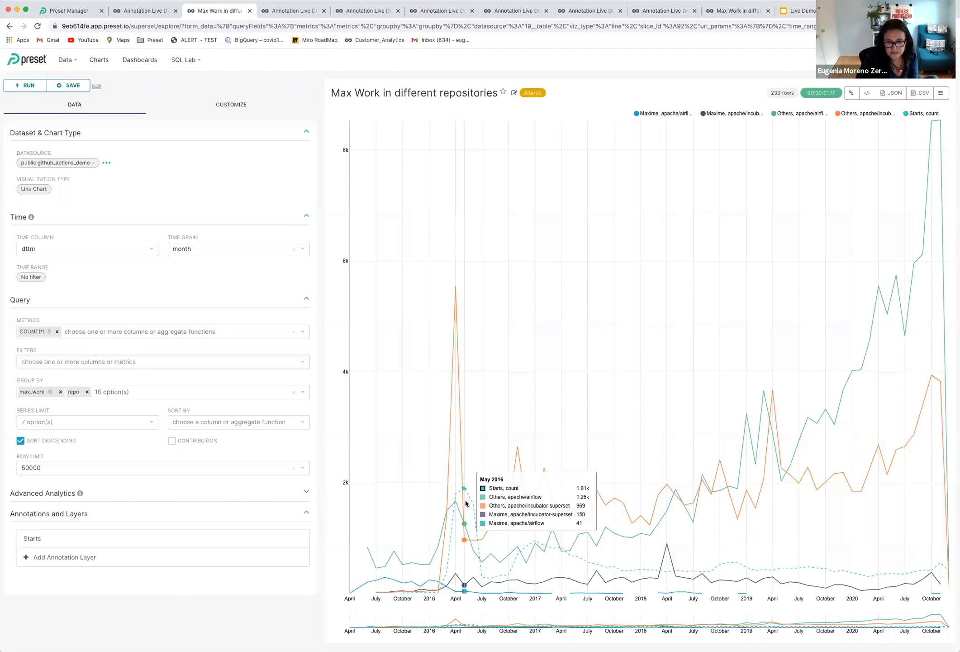
click(77, 365)
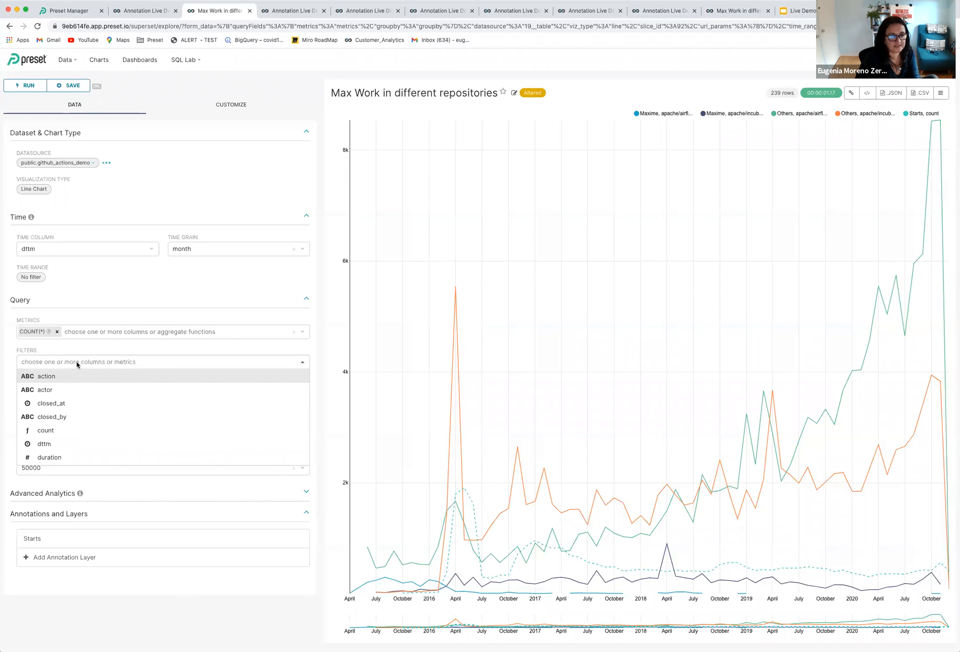
text(rep)
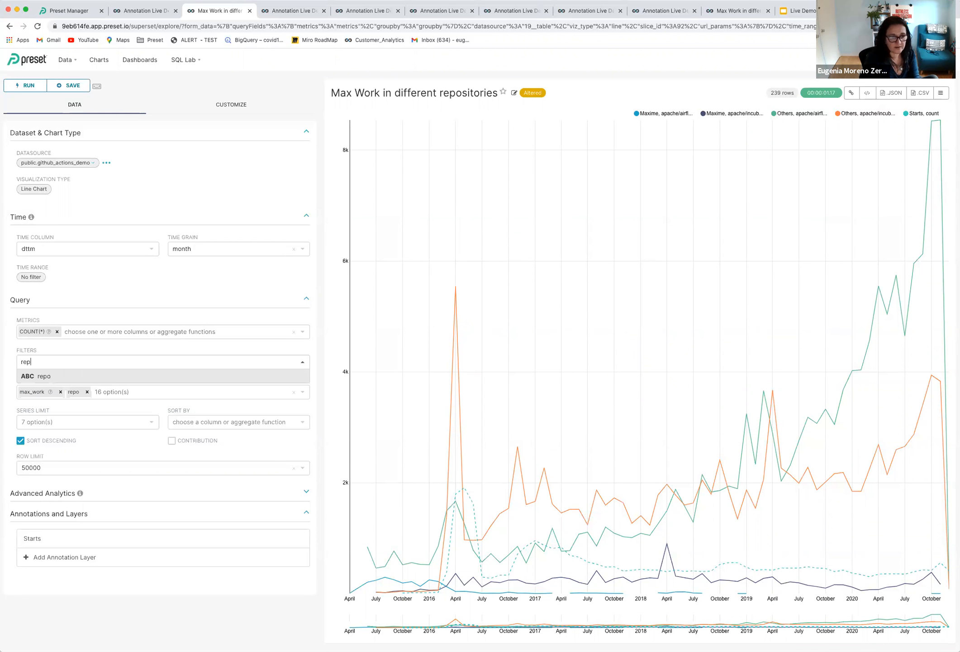
click(81, 377)
click(96, 387)
click(96, 387)
click(96, 388)
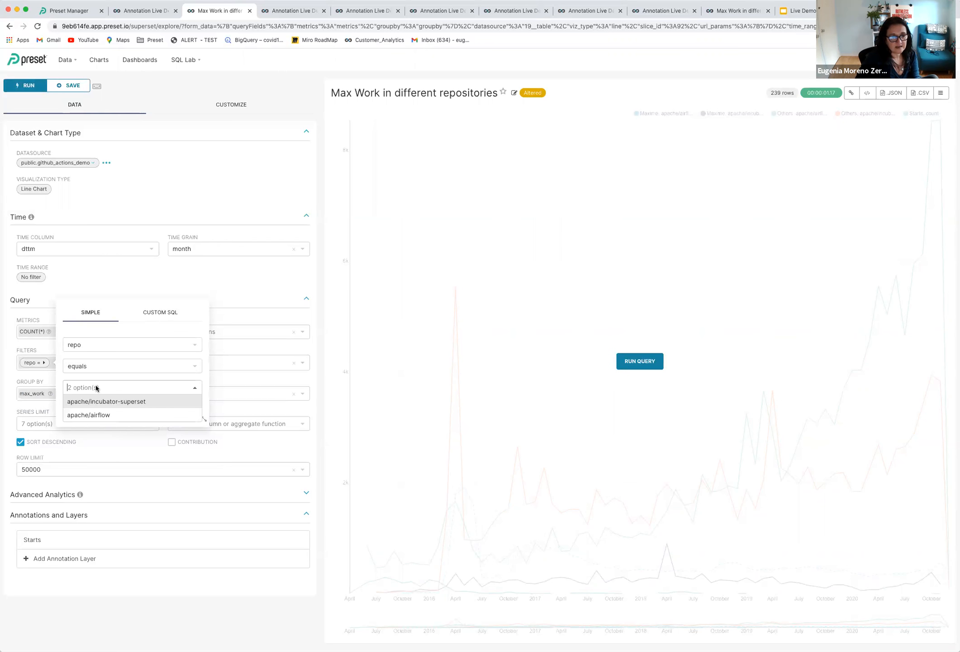
click(98, 402)
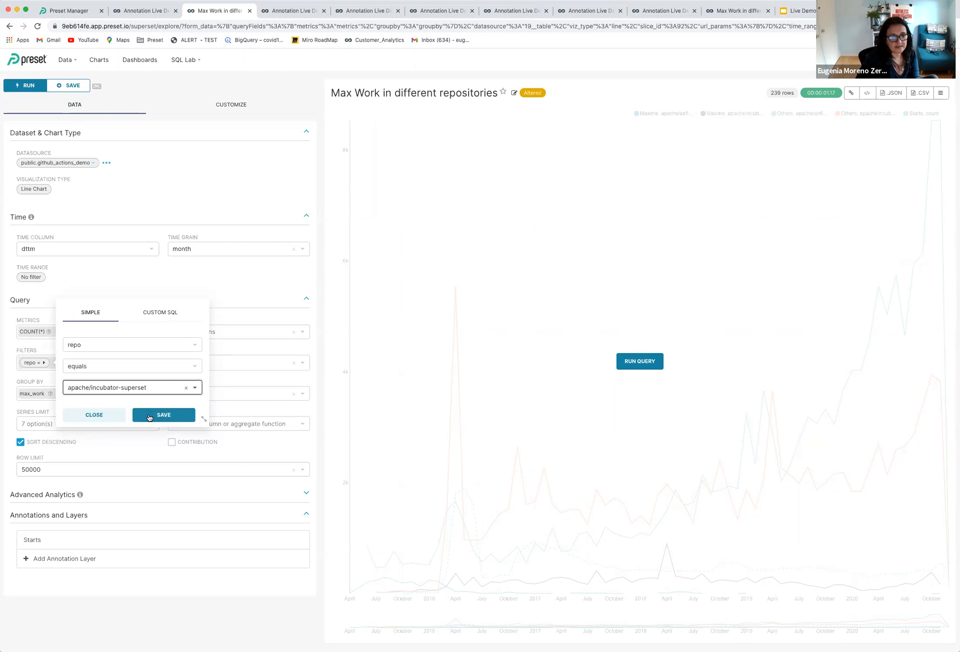
click(150, 415)
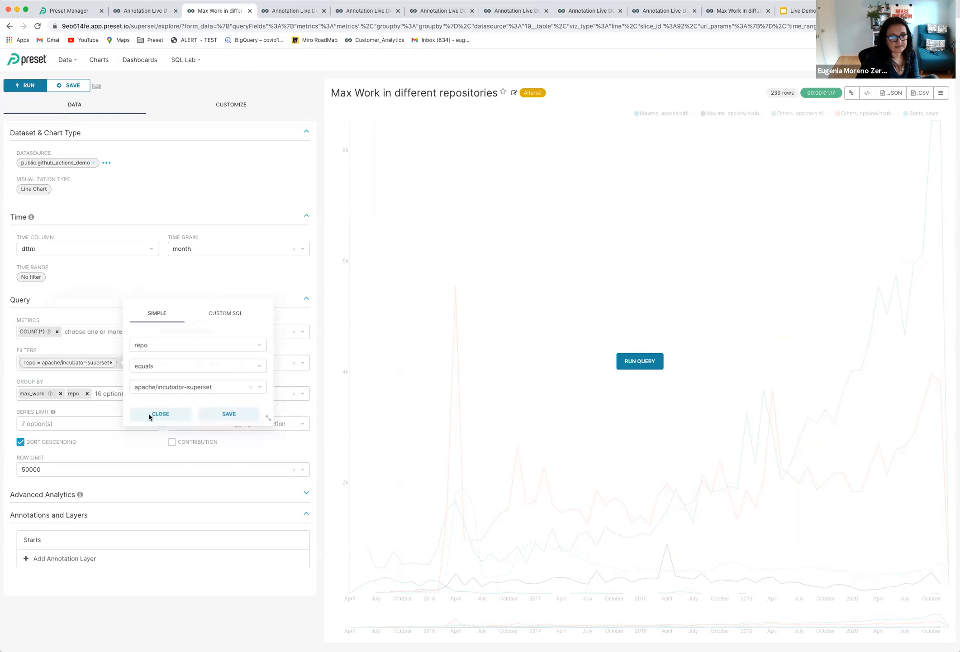
click(636, 366)
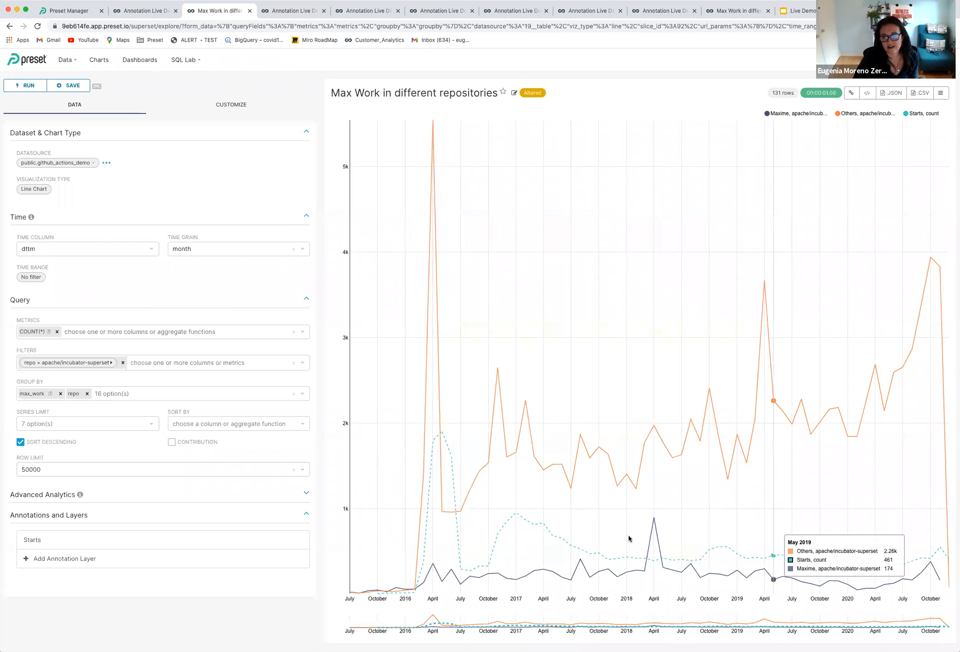
- Set the rolling window to the mean function with 3 periods and 3 minimum periods, and rerun the query
click(307, 494)
click(64, 539)
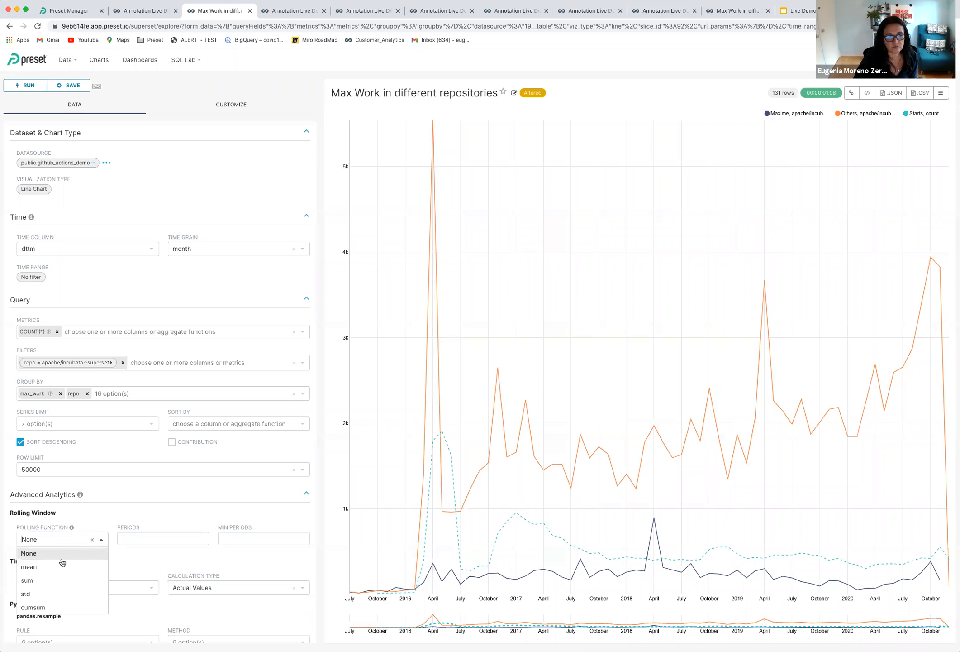
click(61, 561)
click(144, 537)
text(3)
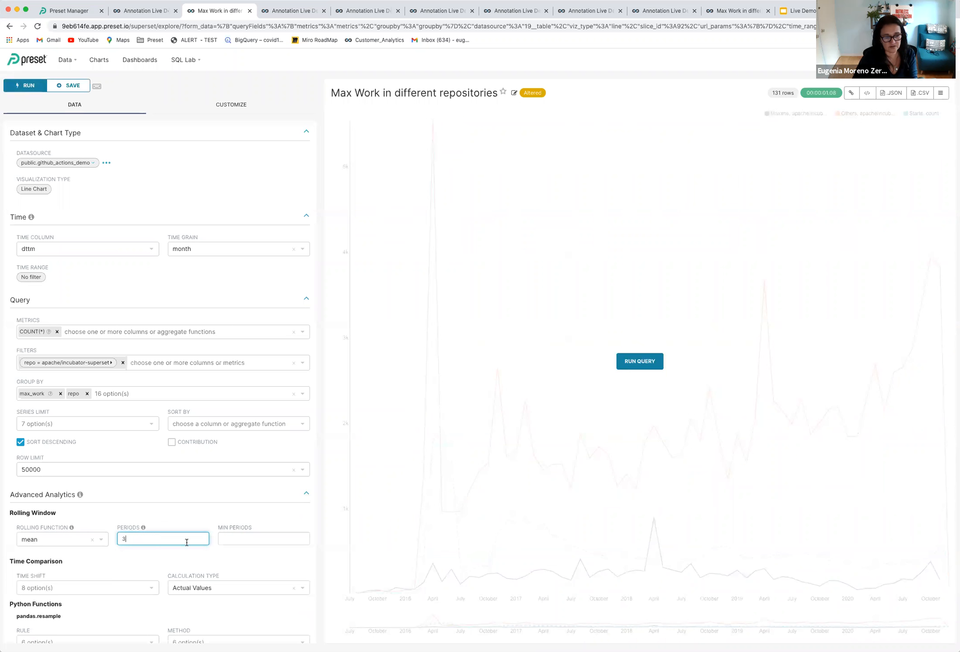
click(237, 543)
text(3)
click(638, 362)
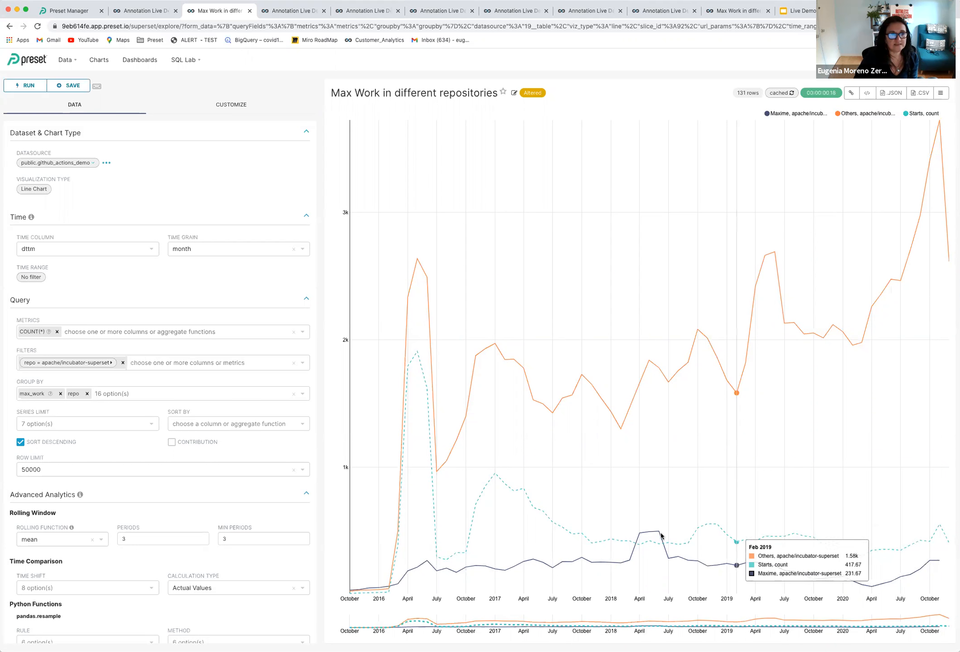
- Save over the existing Max Work in different repositories chart in the Annotation Live Demo dashboard and go to that dashboard
click(71, 85)
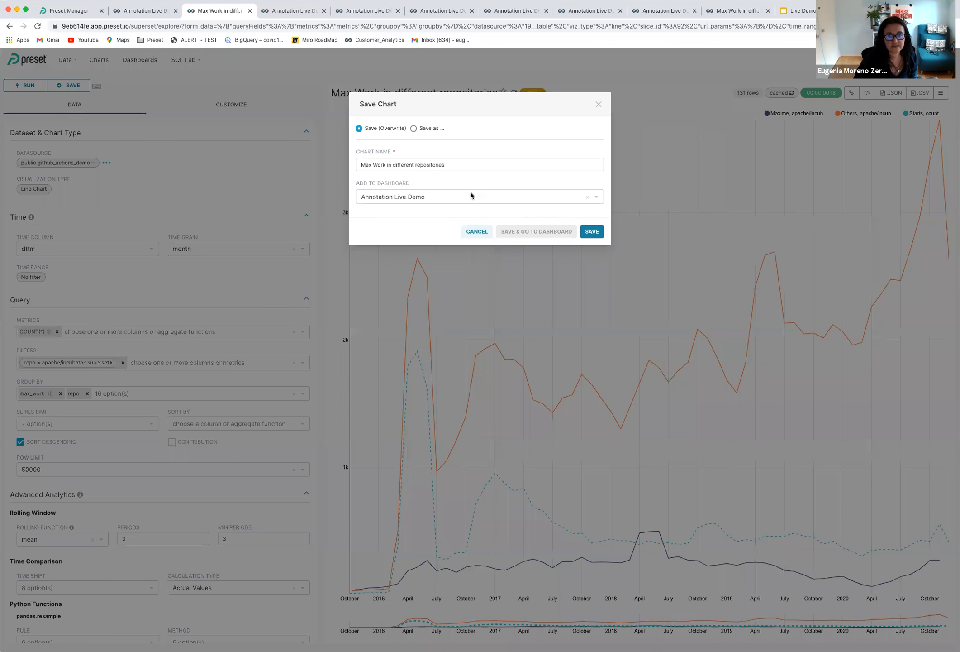
click(468, 198)
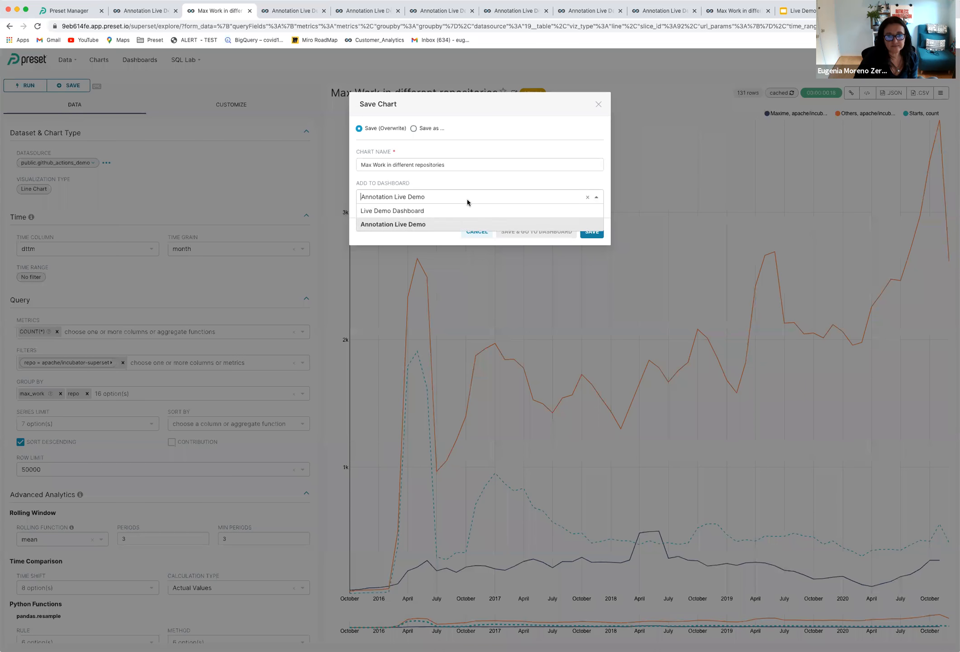
click(459, 223)
click(521, 230)
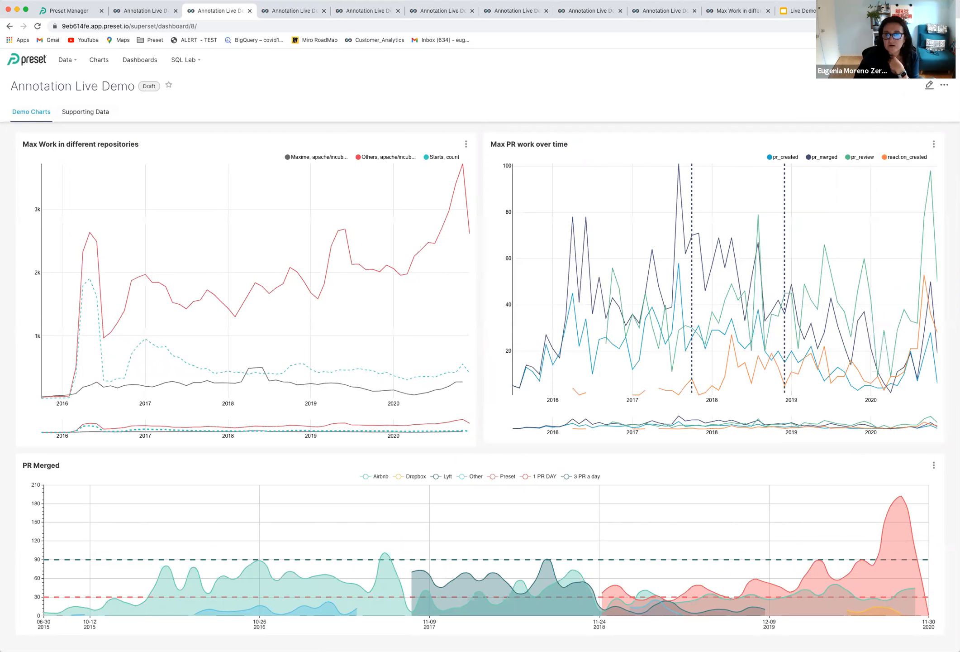
- View the dashboard's Supporting Data section and return to the Demo Charts section
click(932, 59)
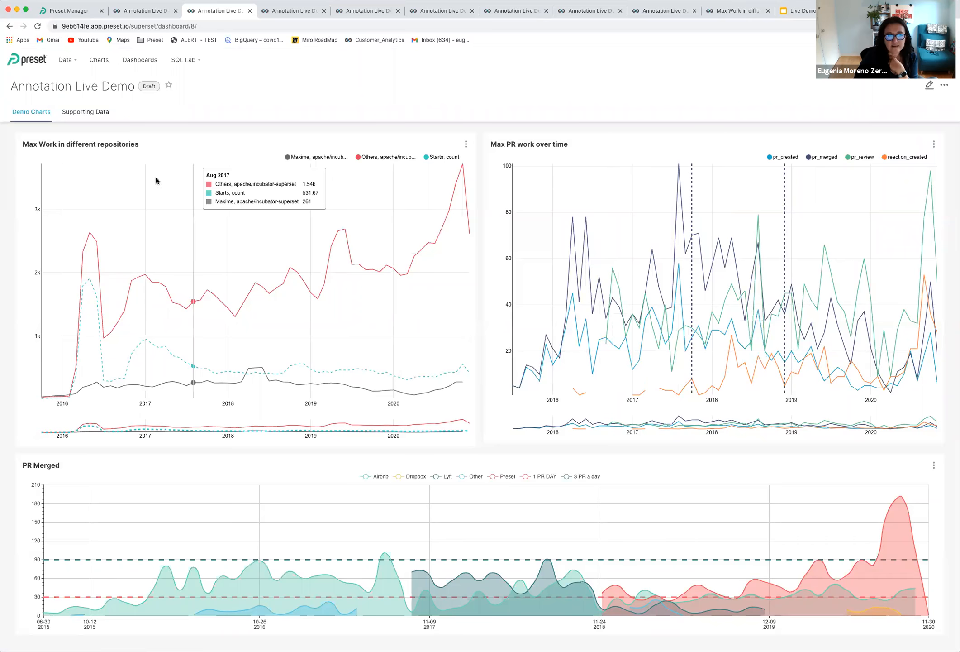
click(84, 119)
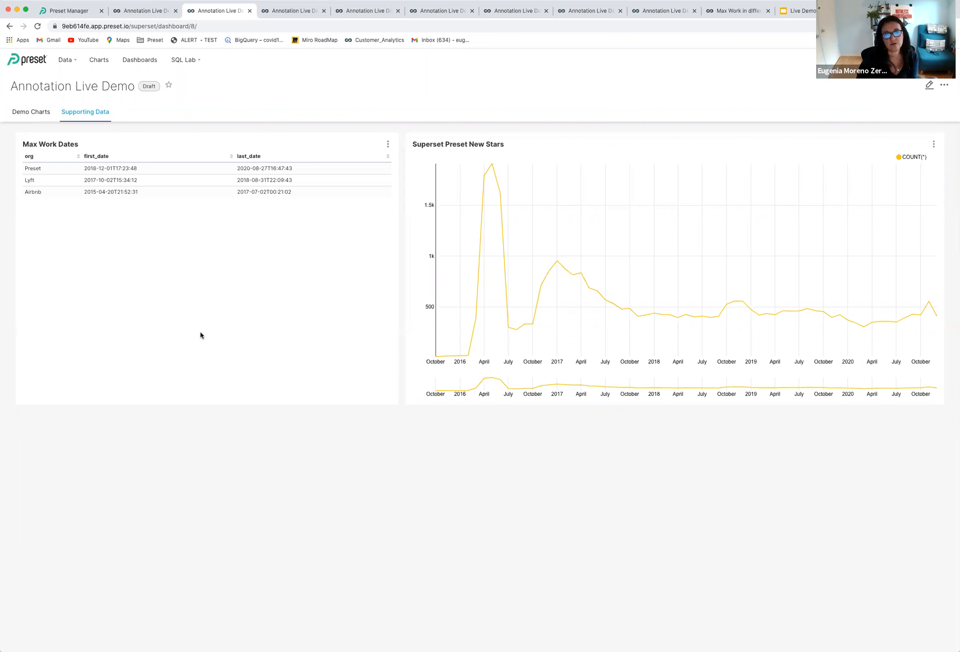
click(31, 113)
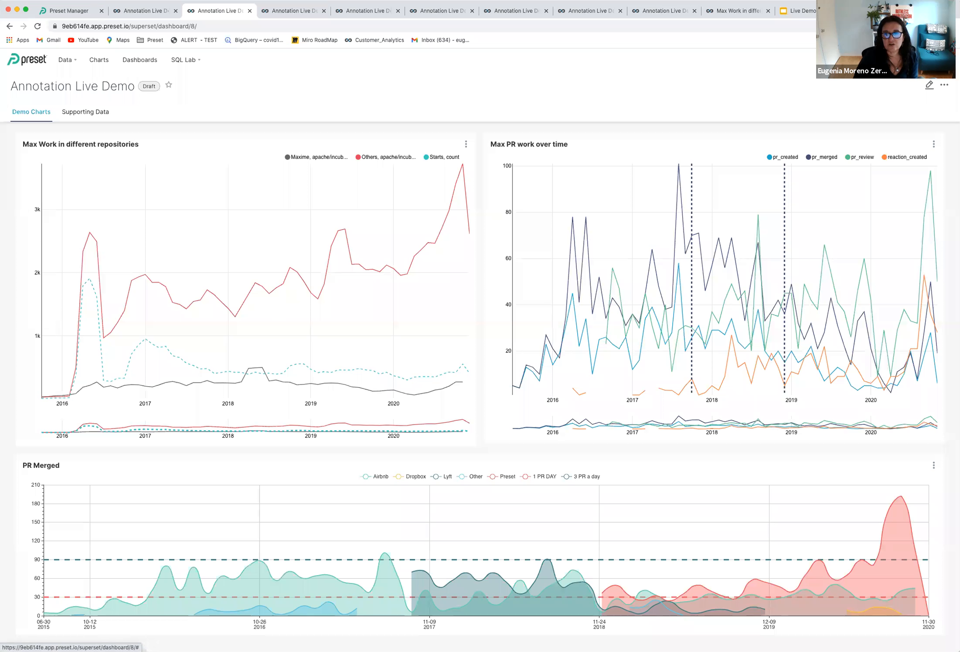
- Create an annotation layer named Milestone with the description "Test annotations of things that happen"
click(933, 60)
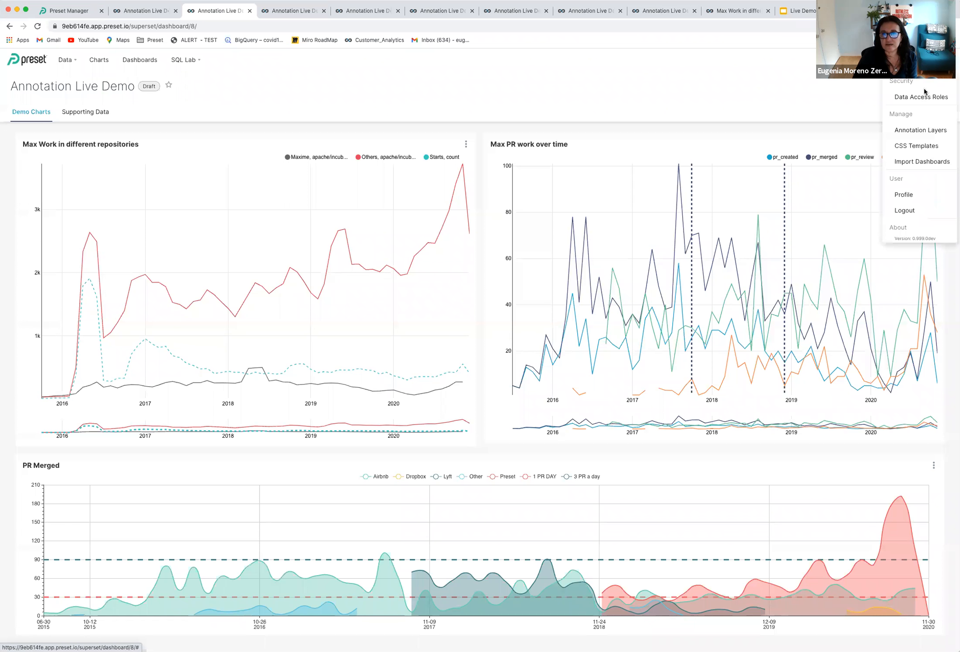
click(921, 131)
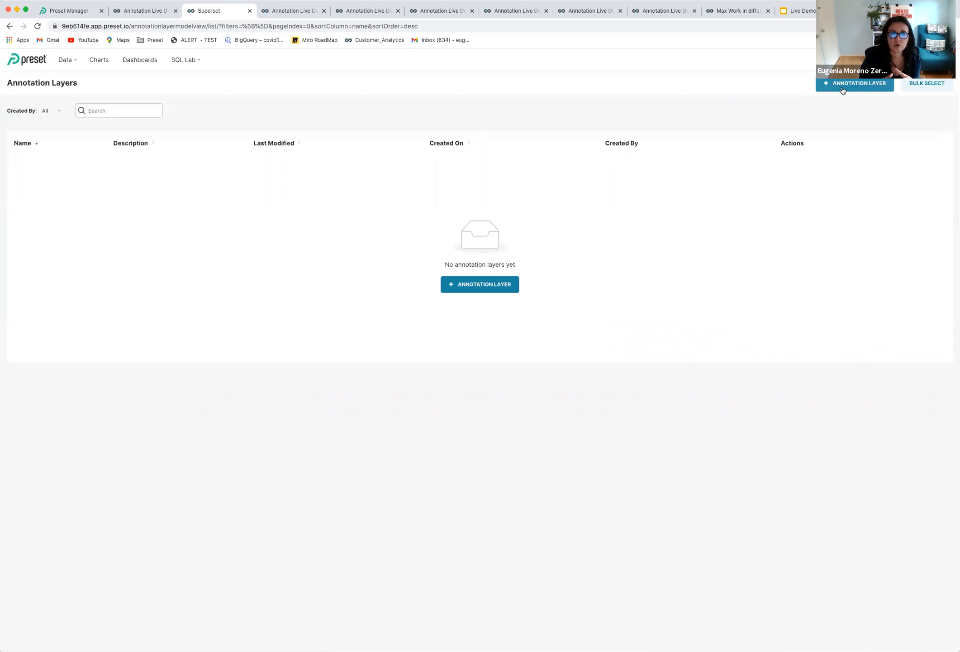
click(843, 90)
click(343, 164)
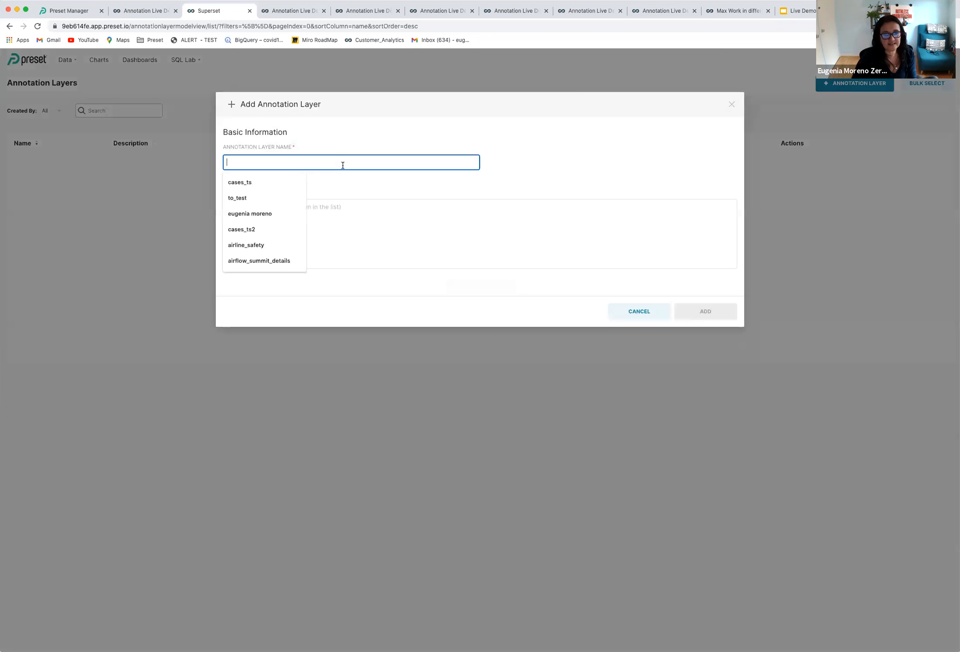
text(Milestone)
click(349, 211)
text(Tes)
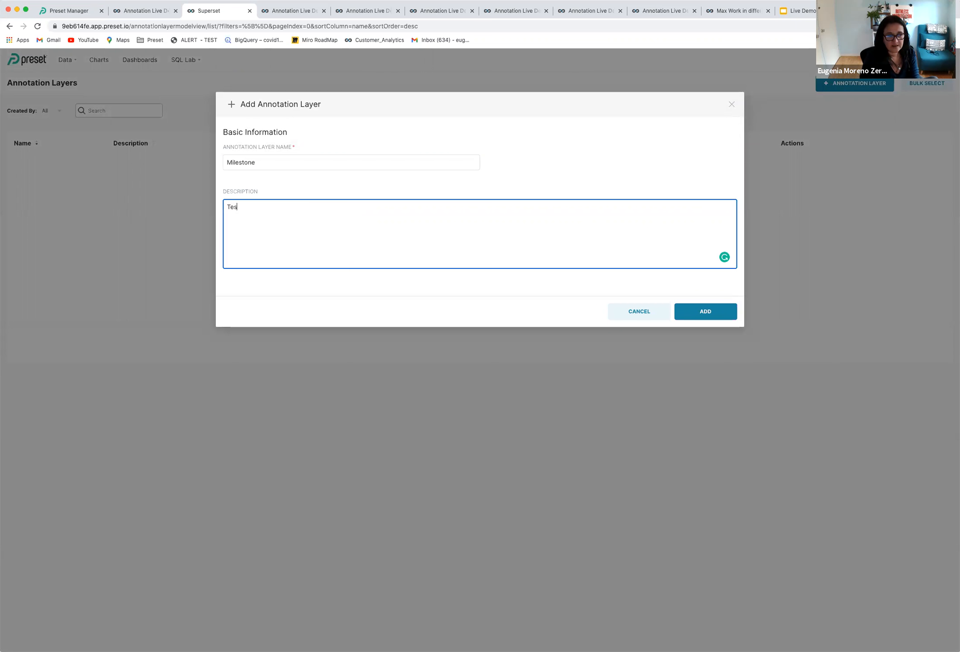
text(t annotations)
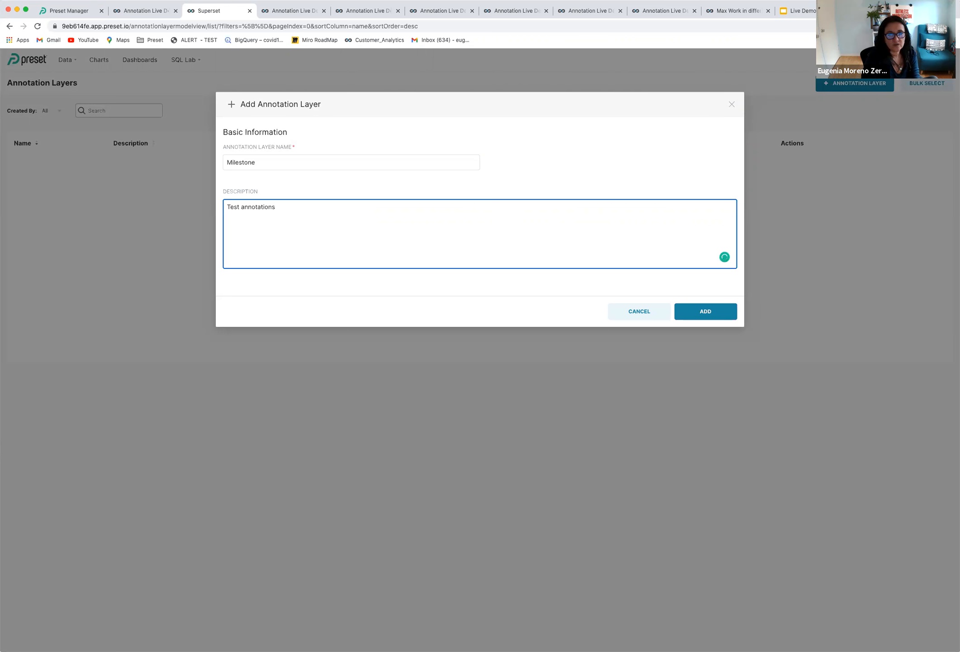
text( in case that ings that happen)
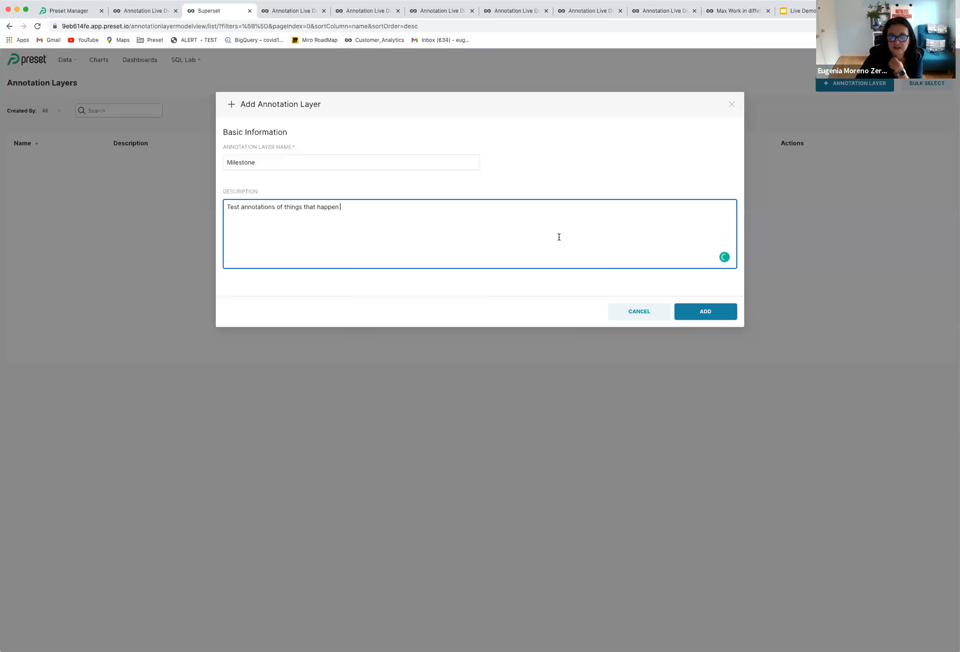
click(704, 311)
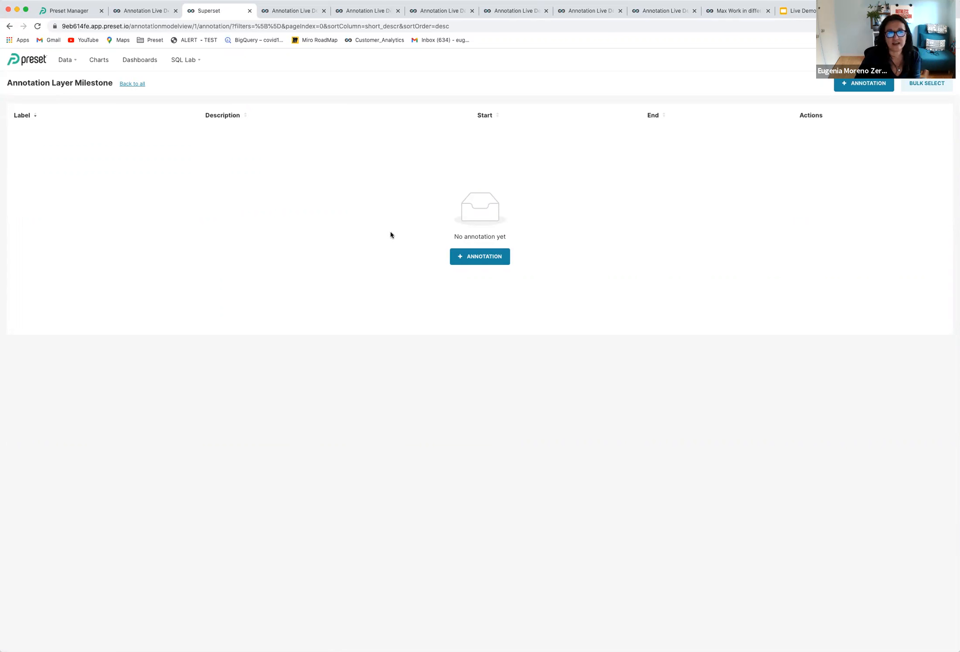
click(480, 259)
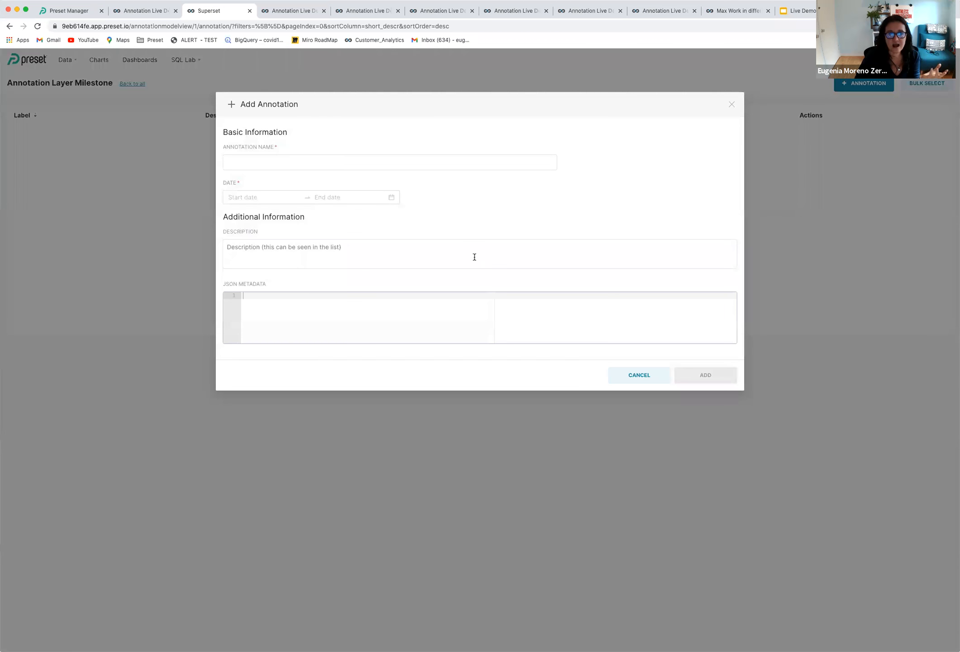
click(331, 158)
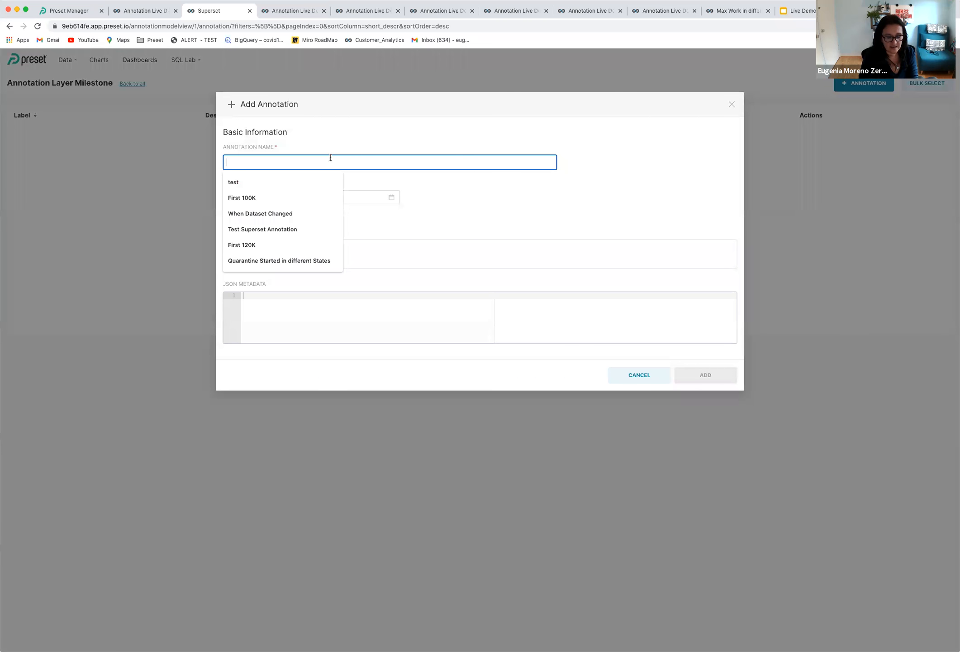
text(Preset Born)
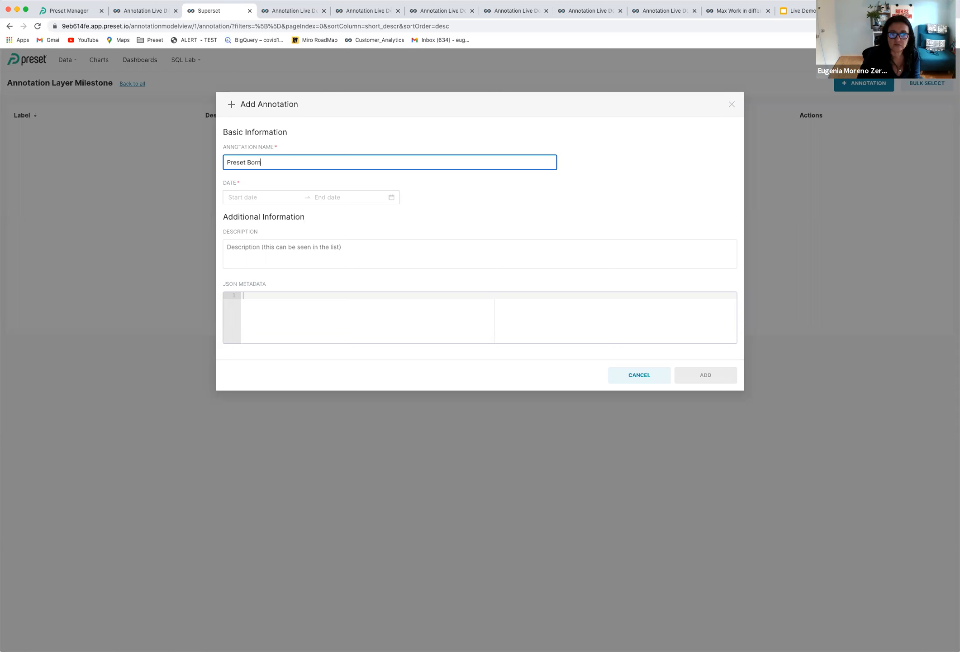
click(282, 196)
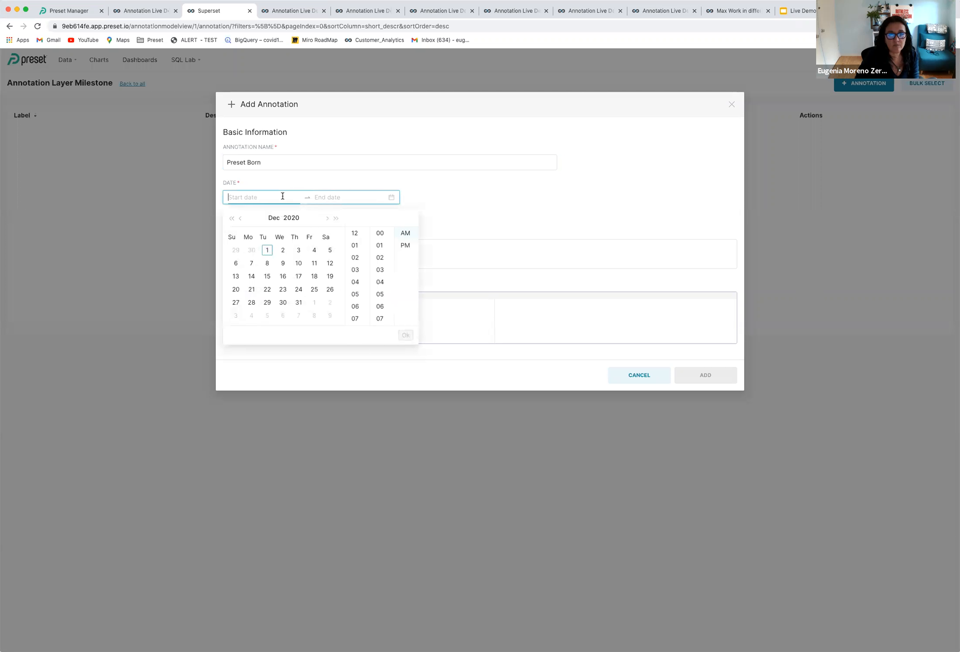
click(232, 219)
click(231, 220)
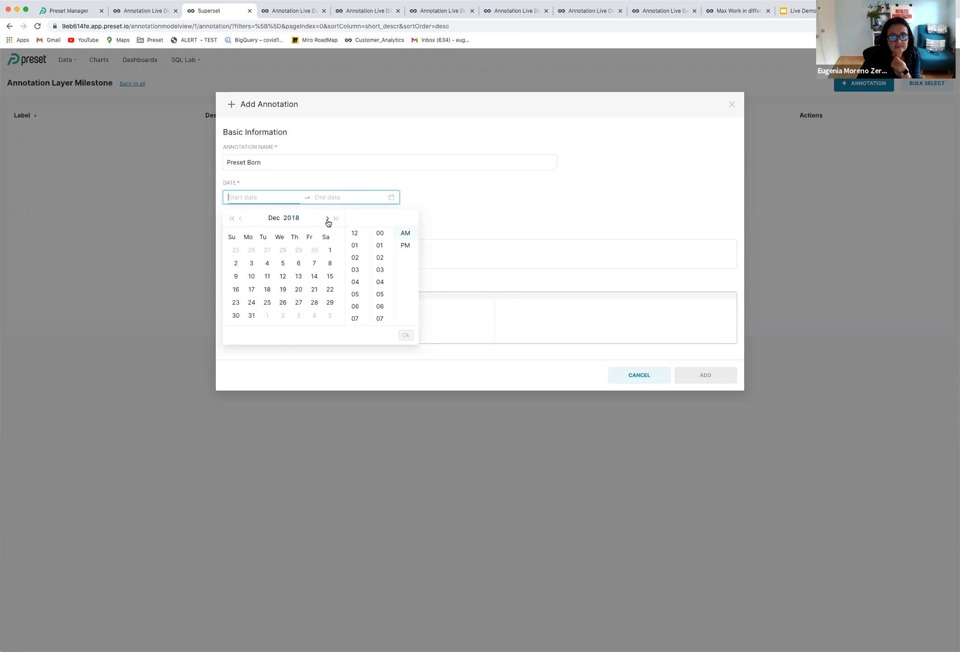
click(252, 316)
click(314, 289)
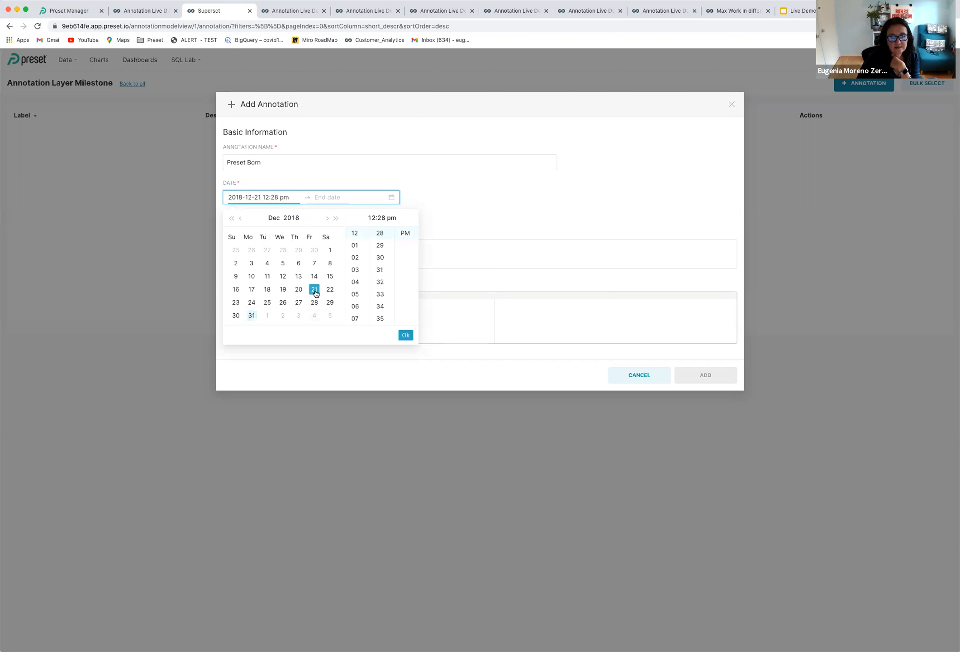
click(406, 335)
click(314, 289)
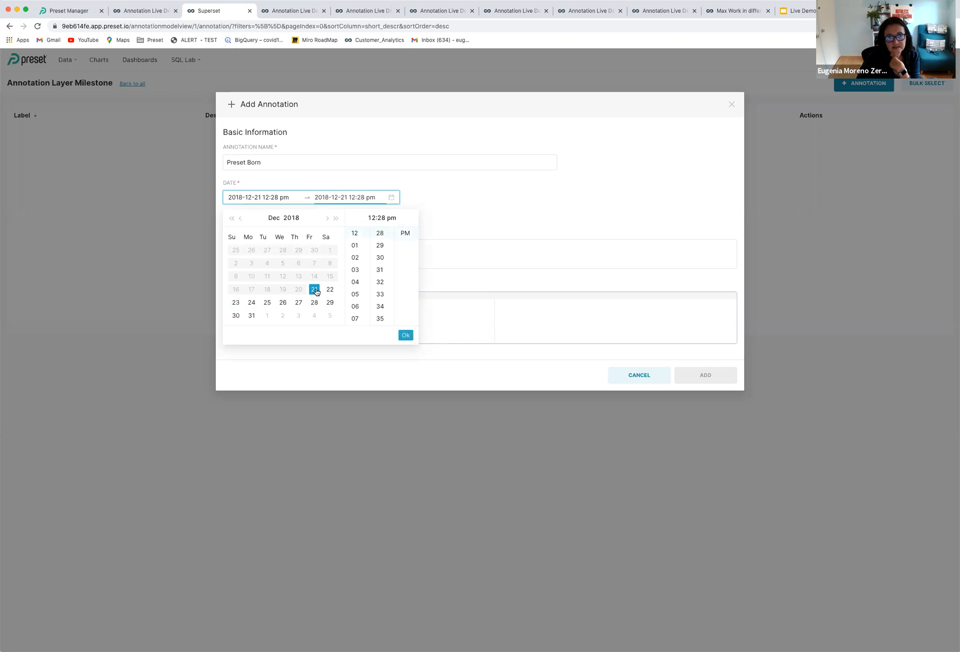
click(406, 335)
- Describe the Preset Born annotation as "First day registred Preset" and add it to the layer
click(367, 248)
text(Pirst day)
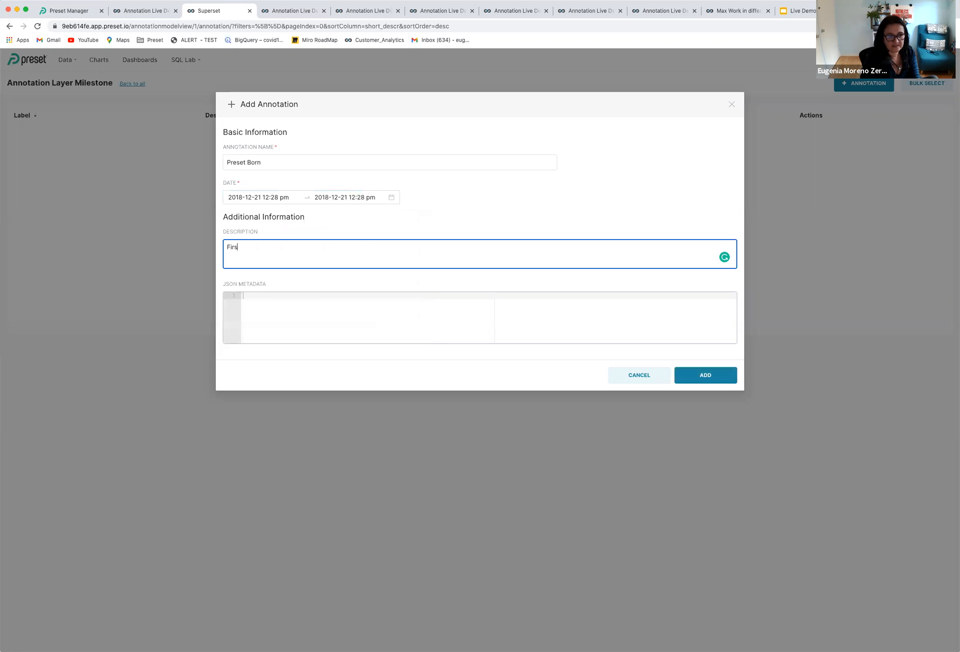
text( registred Prest)
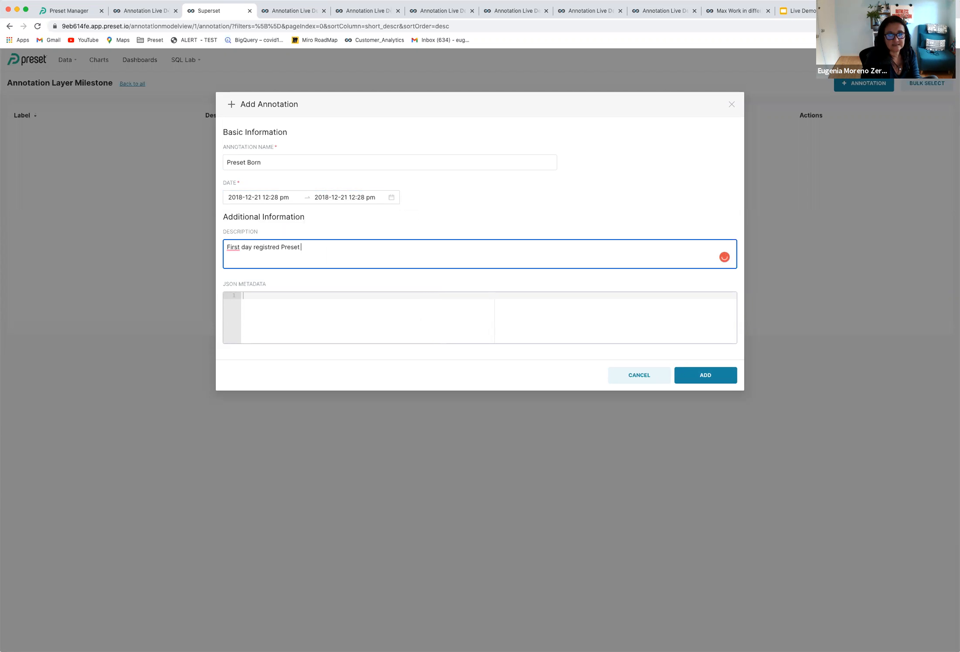
click(724, 375)
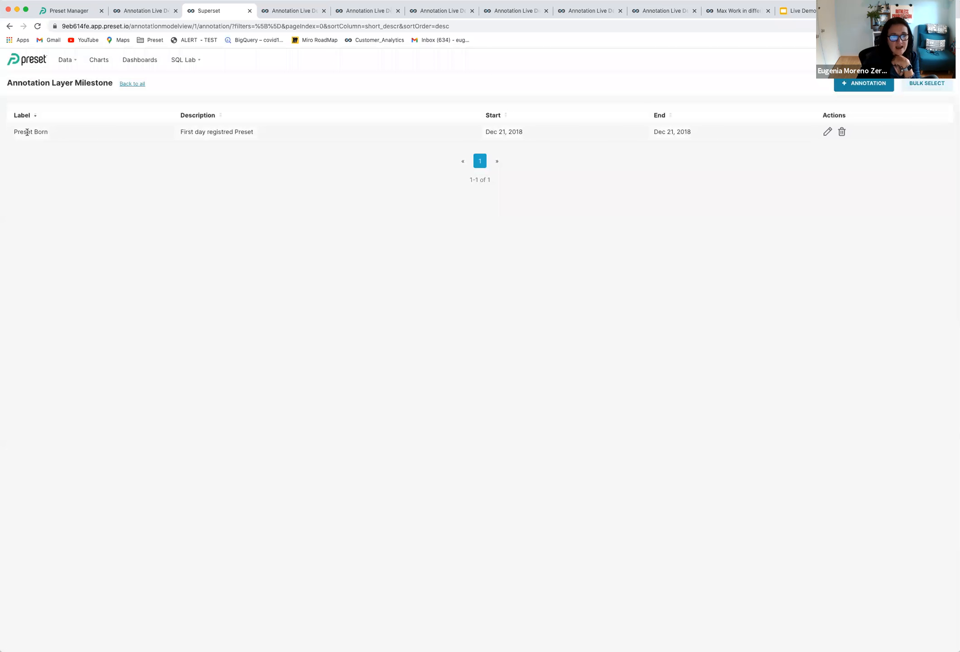
- Go to the Annotation Live Demo dashboard and open its Max Work in different repositories chart for exploration
click(140, 60)
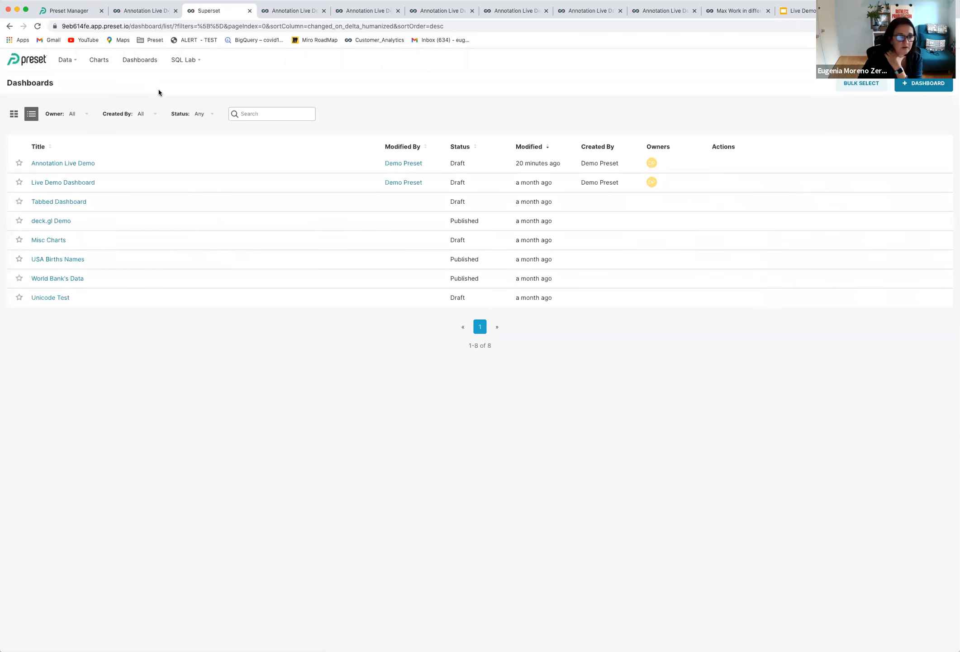
click(79, 163)
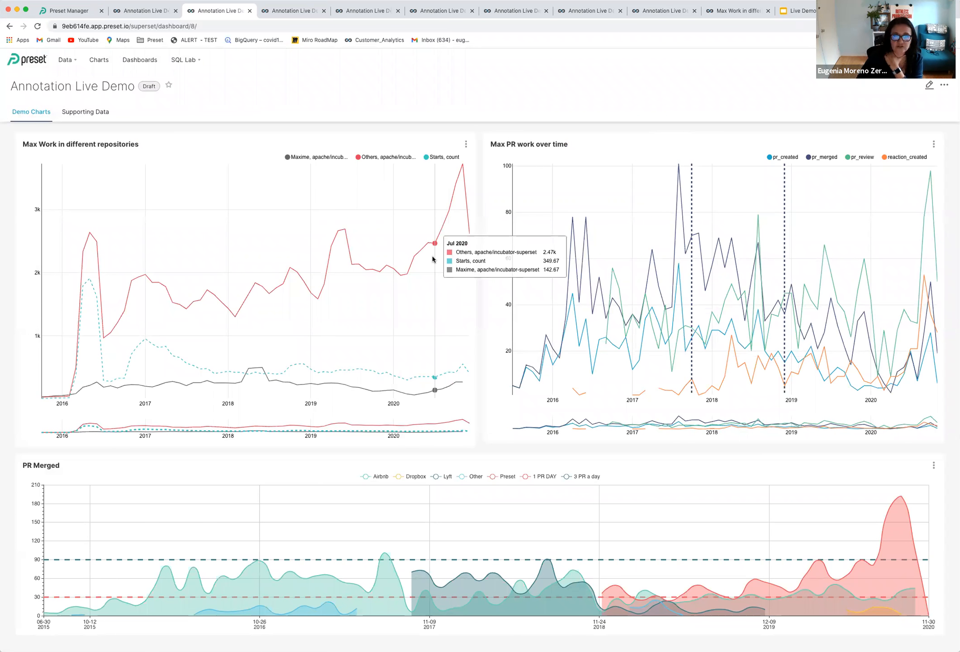
click(466, 144)
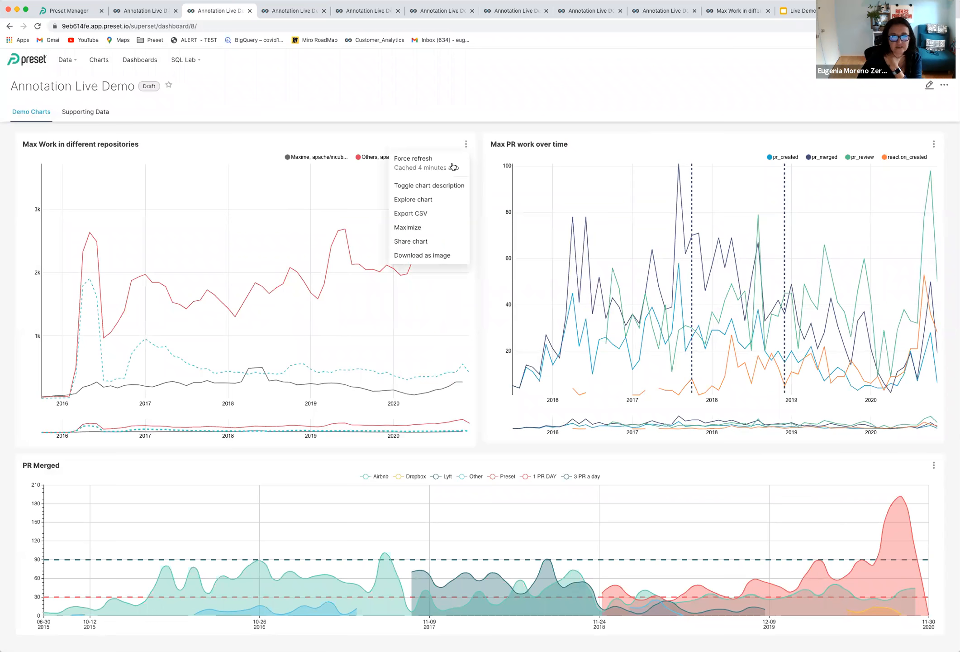
click(435, 200)
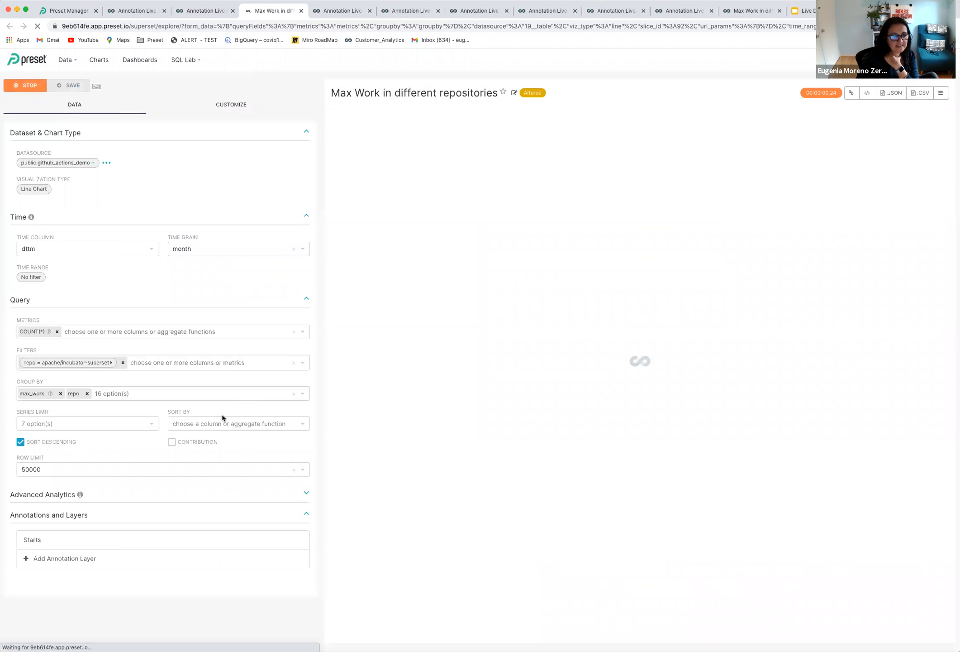
- Set up a chart annotation layer named Milestones of type Event, using the Superset annotation source and the Milestone layer
click(125, 564)
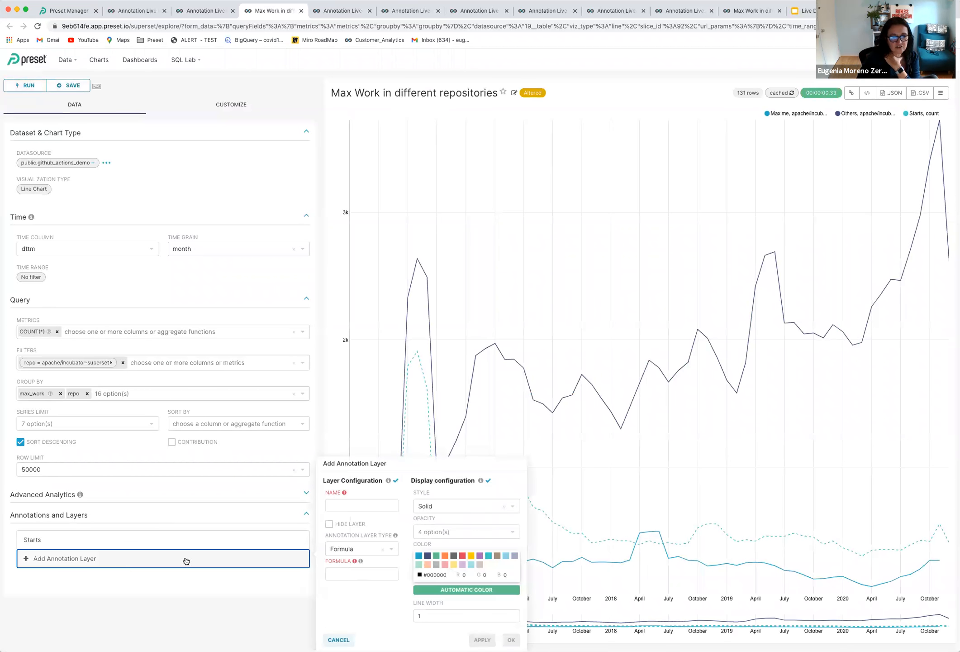
click(348, 504)
text(Milestone)
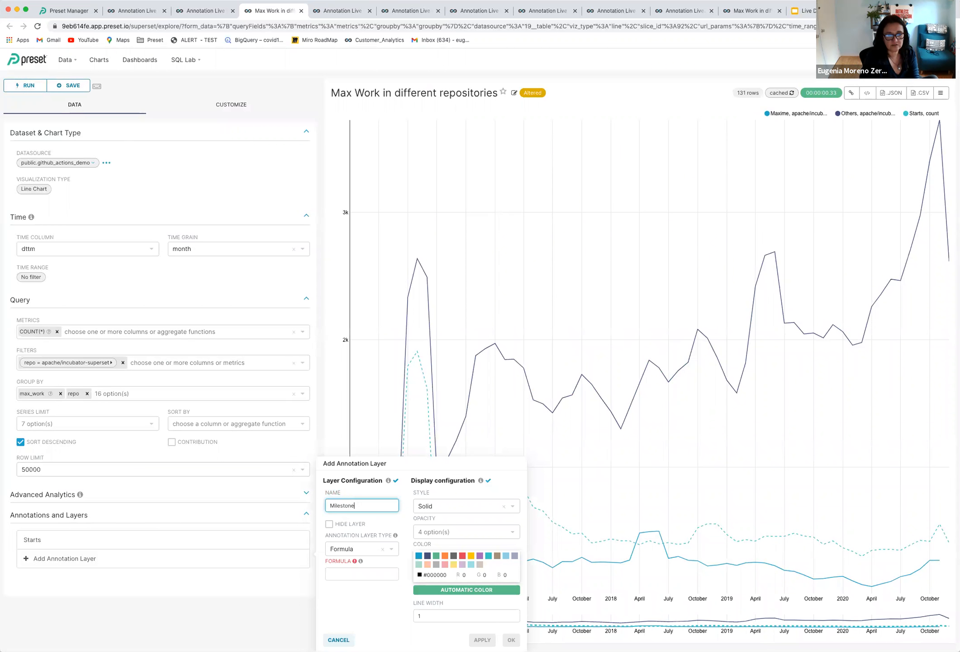
click(376, 555)
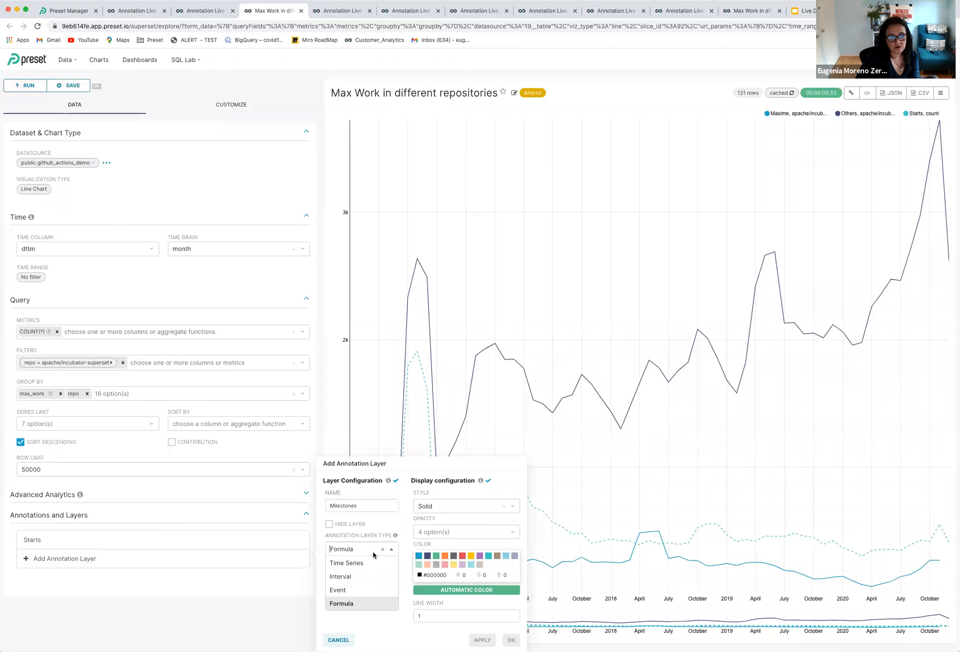
click(355, 588)
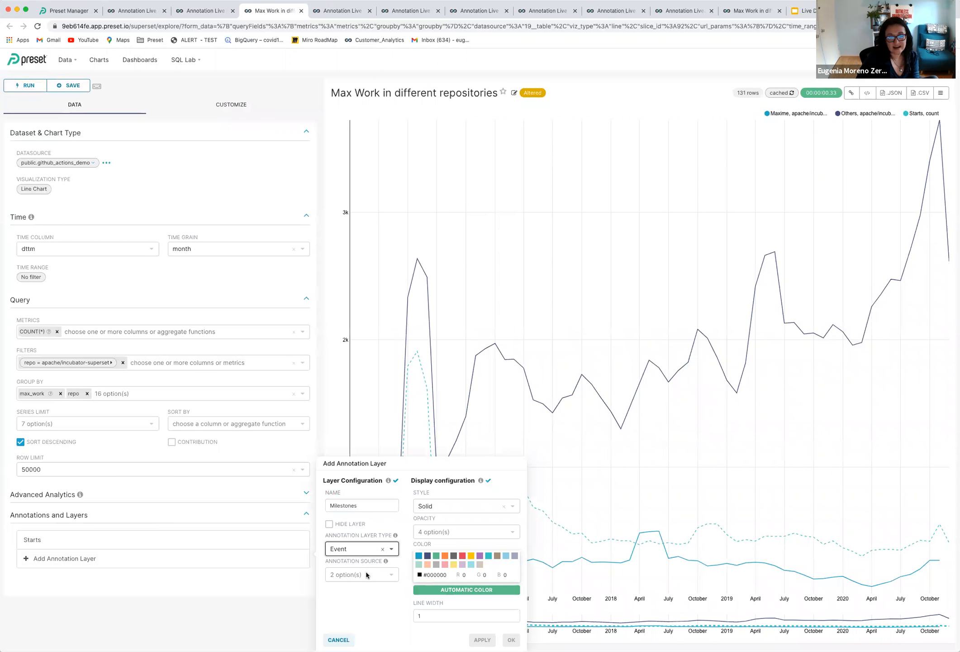
click(367, 575)
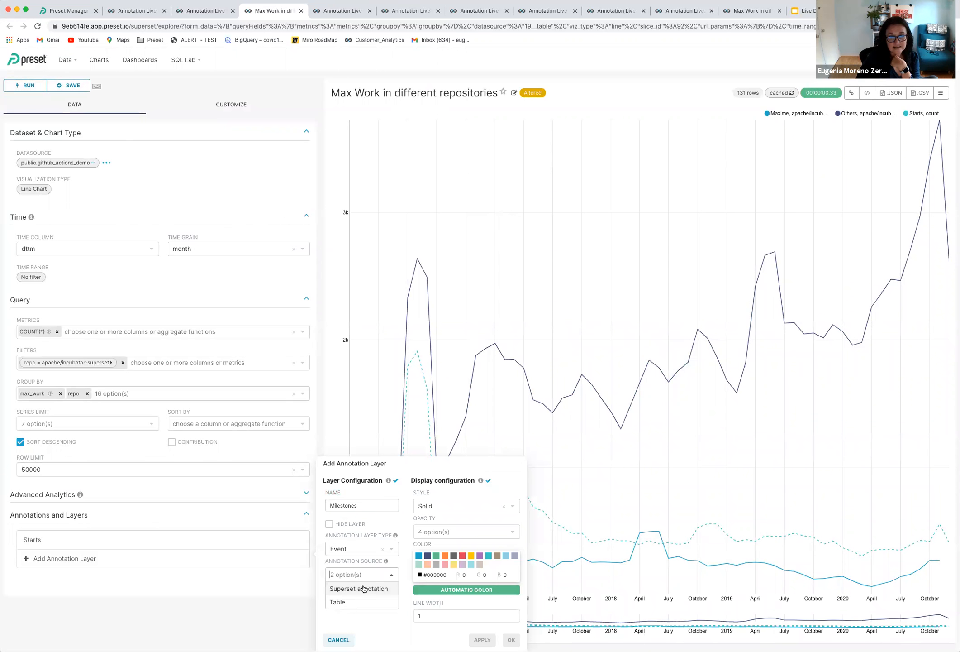
click(363, 588)
click(363, 602)
click(357, 614)
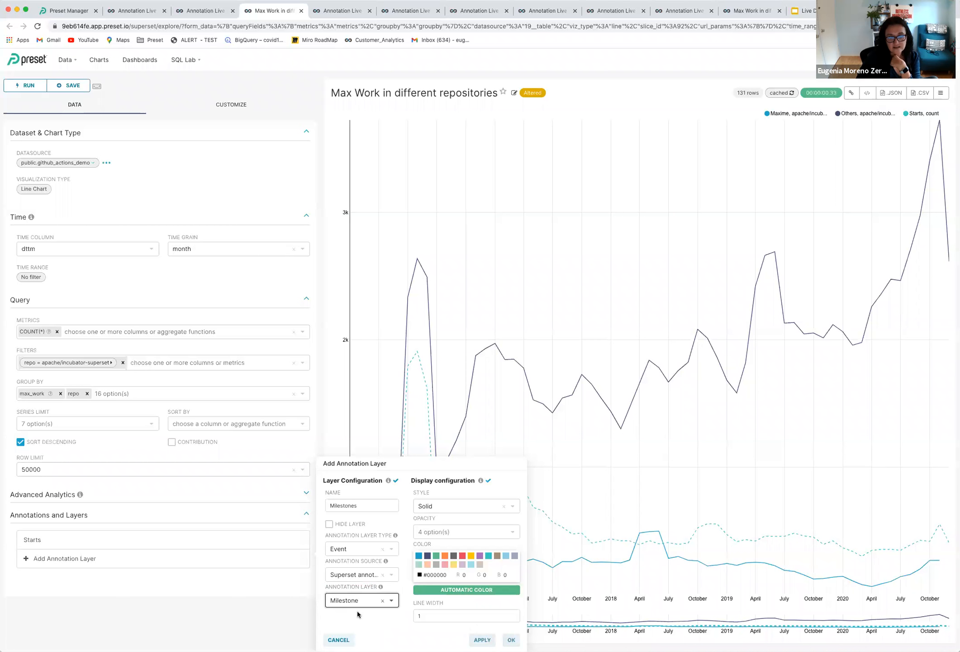
- Give the Milestones annotation a dashed purple line style and apply the layer to the chart
click(437, 506)
click(437, 534)
click(438, 533)
click(438, 533)
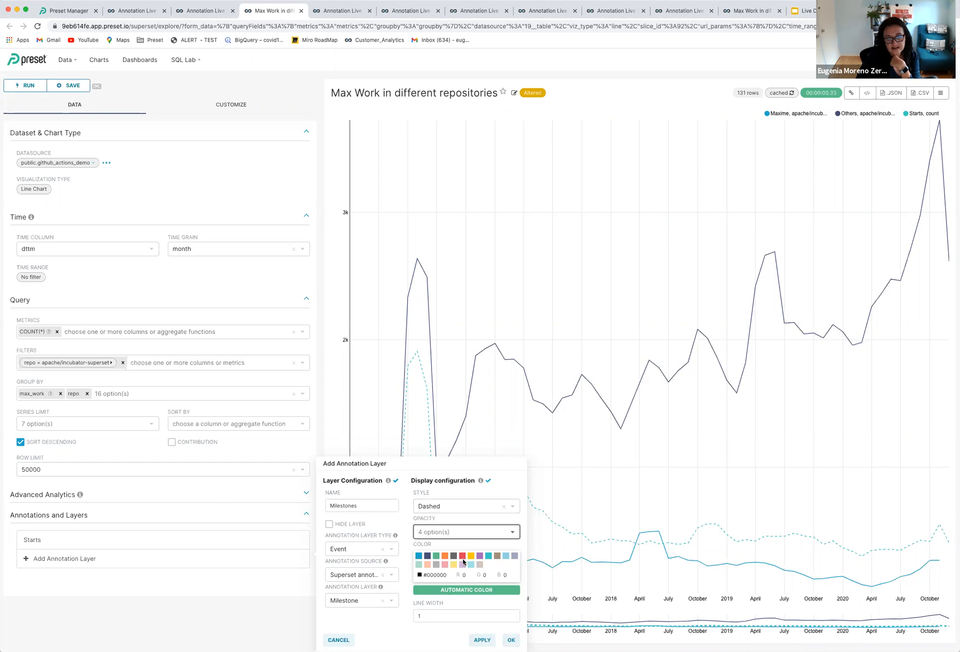
click(480, 557)
click(450, 617)
double_click(450, 616)
click(479, 639)
click(511, 640)
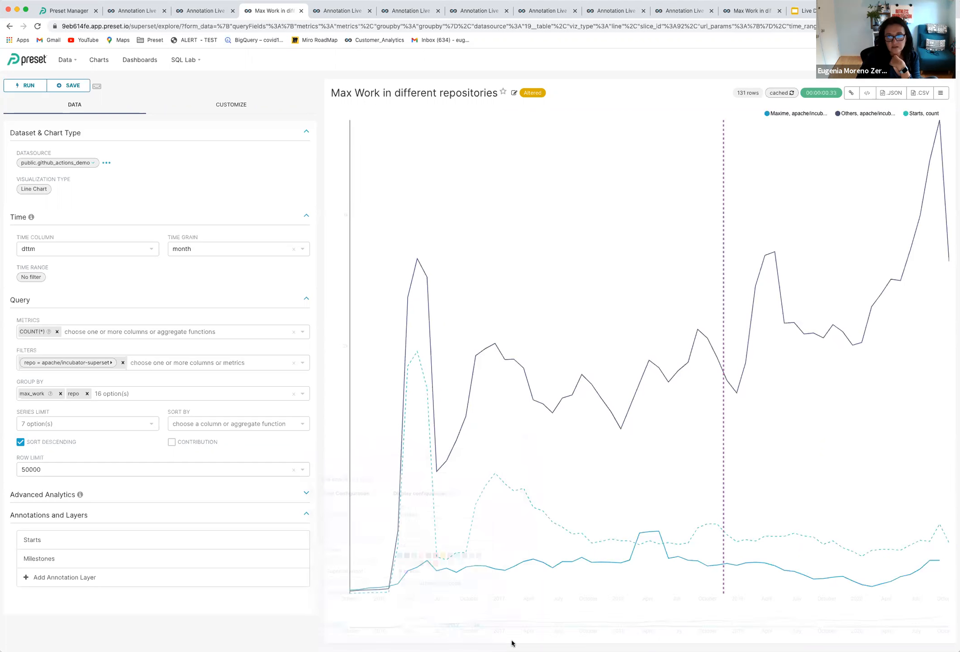
- Save over the Max Work in different repositories chart with its Milestones layer in Annotation Live Demo and go to that dashboard
mouse_move(724, 392)
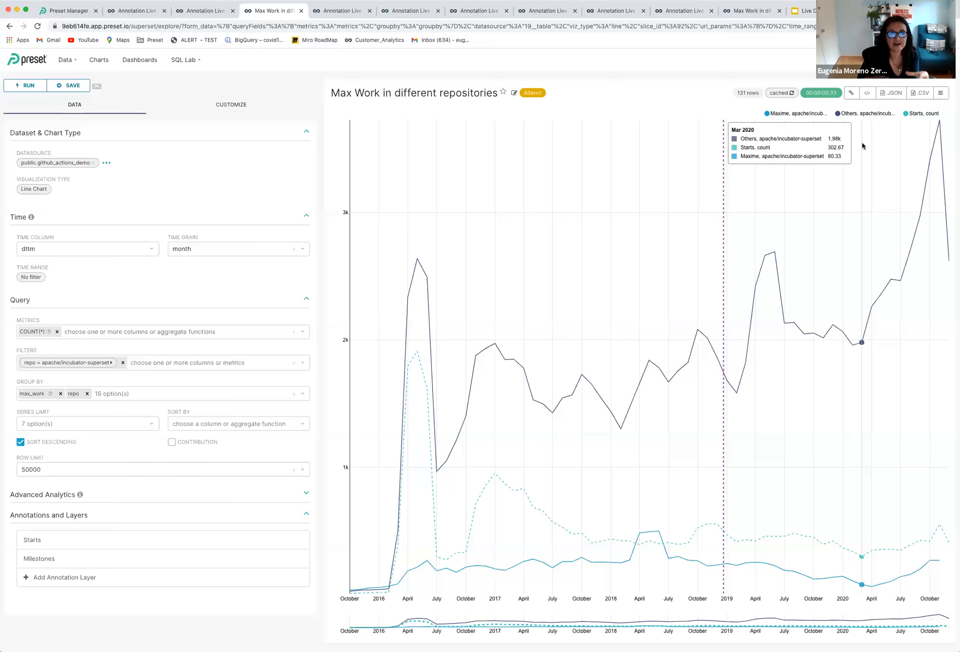
click(63, 85)
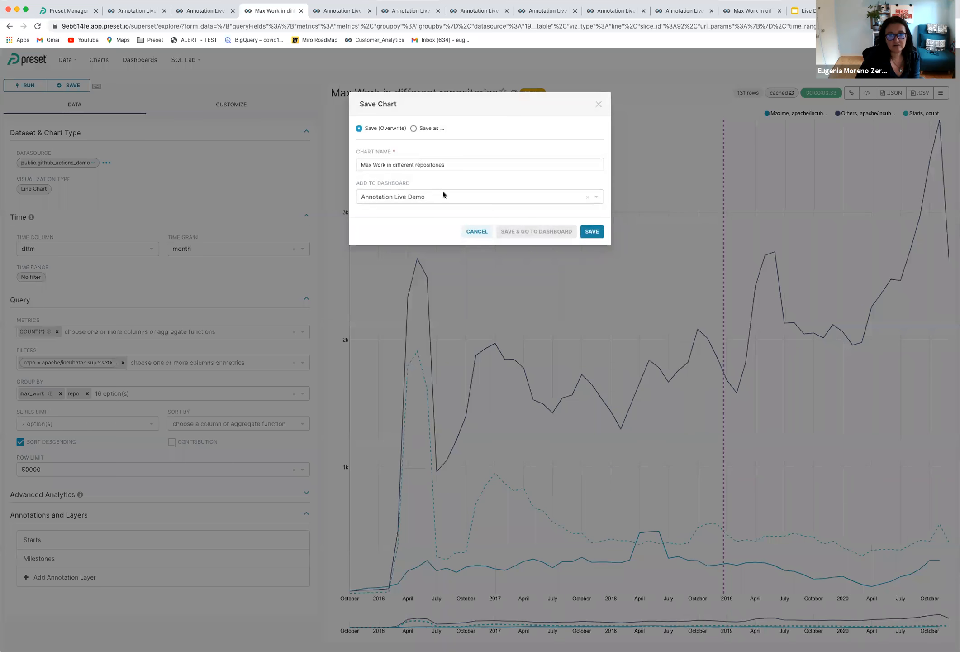
click(443, 196)
click(440, 223)
click(535, 233)
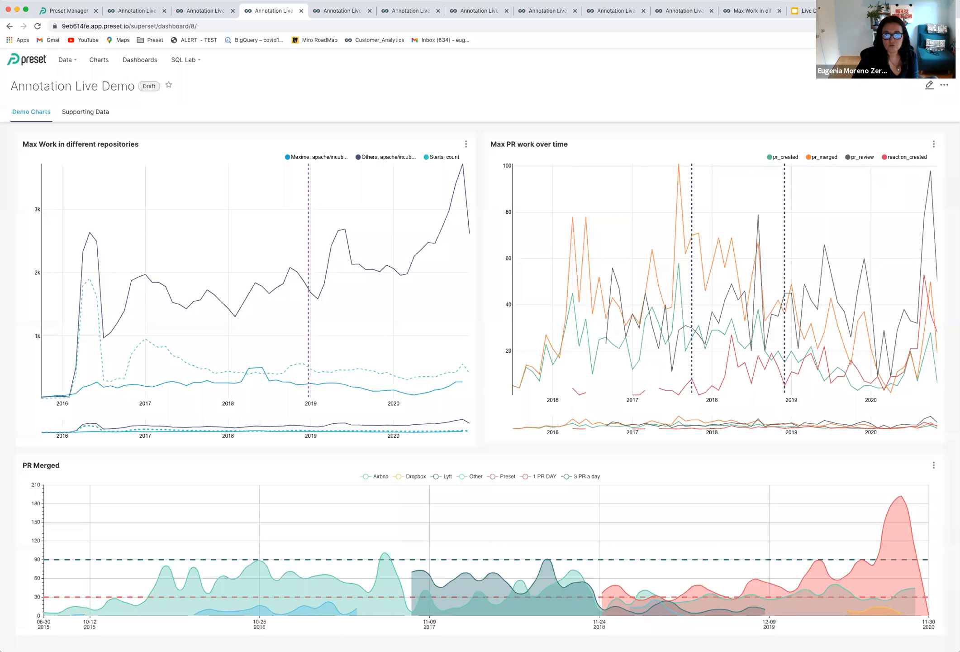
- Open the docs.preset.io documentation site in a new browser tab and search it for "annot"
key(super+t)
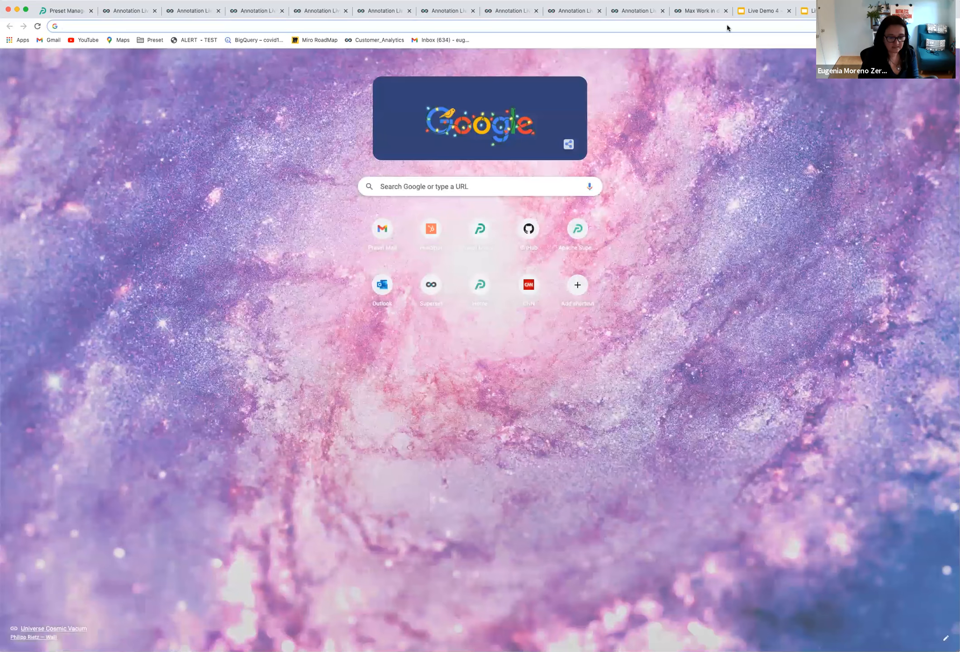
text(docs)
key(Return)
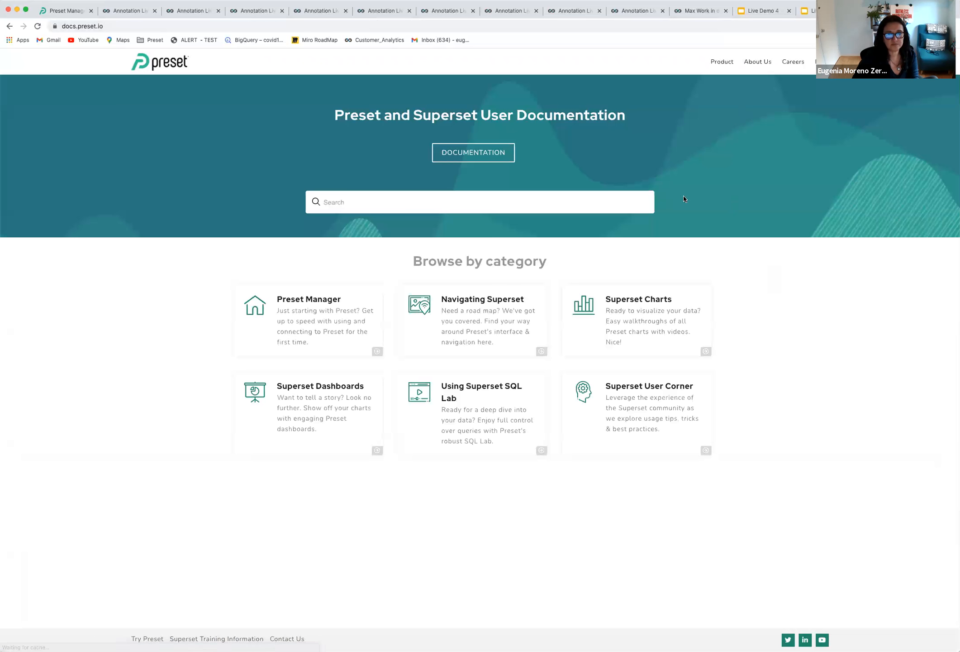
text(annot)
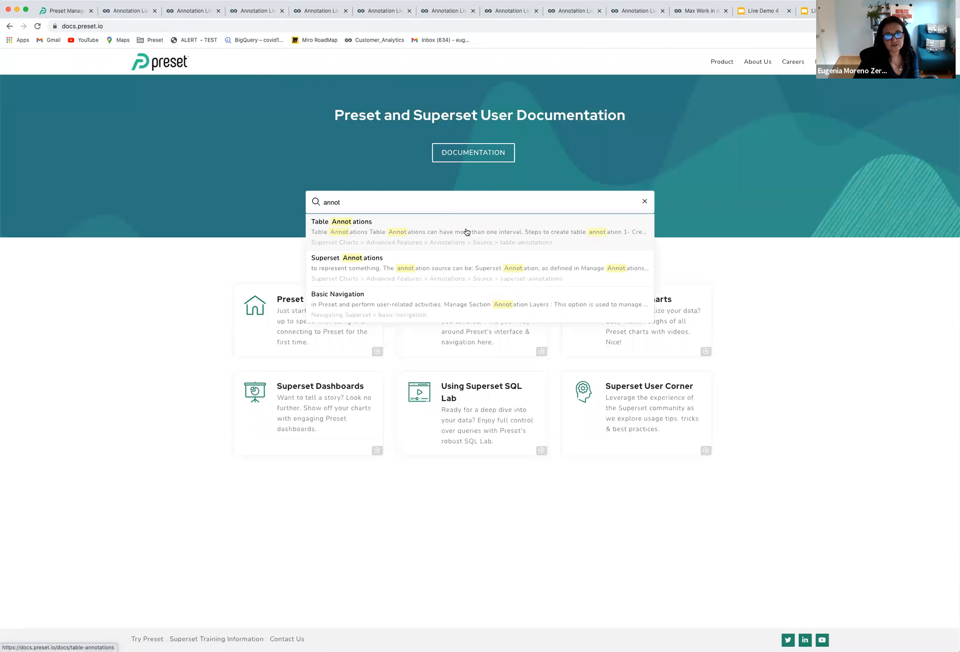
- Open the Table Annotations article from the search results and read through its steps and example chart
click(466, 230)
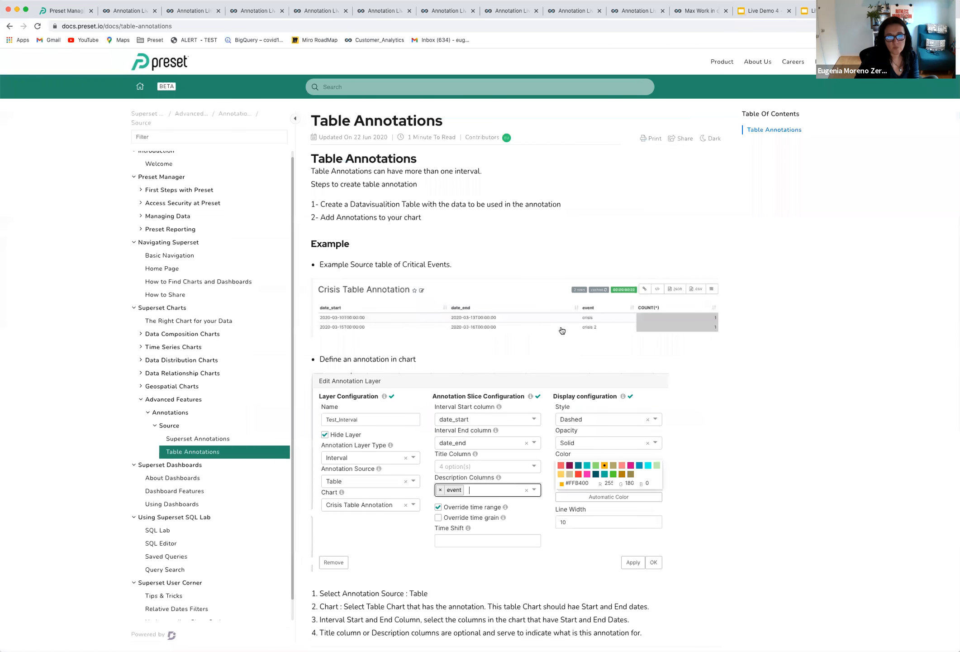
scroll(562, 330, down, 6)
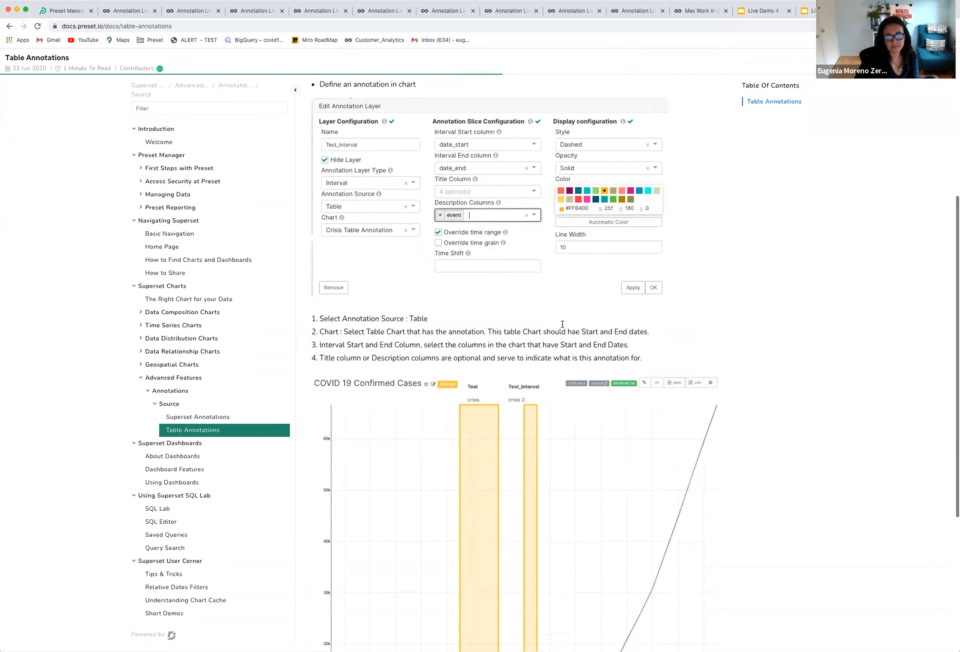
scroll(563, 327, down, 4)
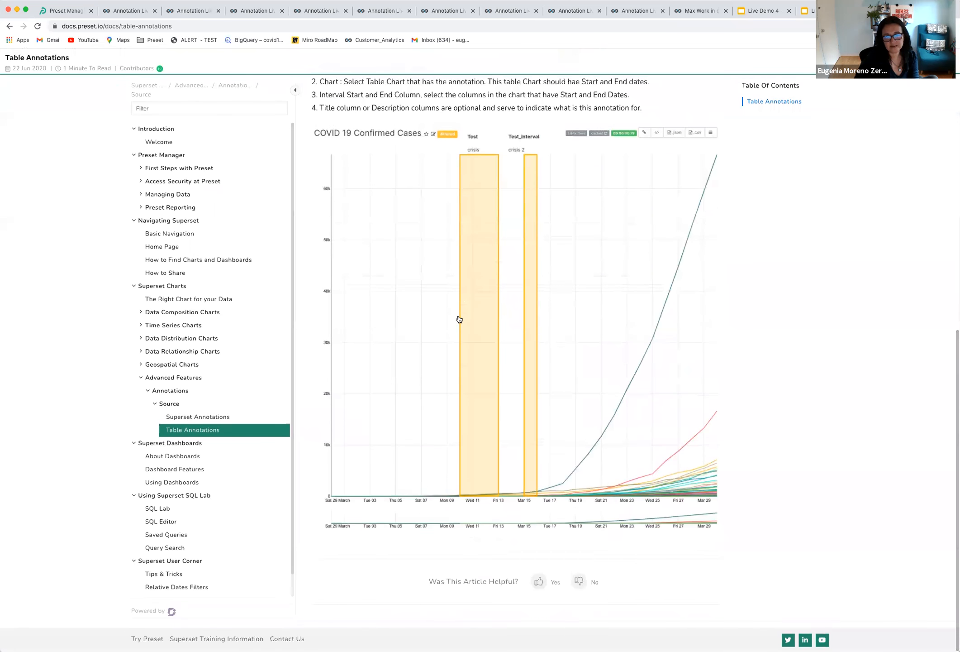
scroll(471, 318, up, 3)
scroll(481, 316, up, 10)
- Open the Superset Annotations article and review the annotation types and the instructions for working with a Superset source annotation
click(204, 447)
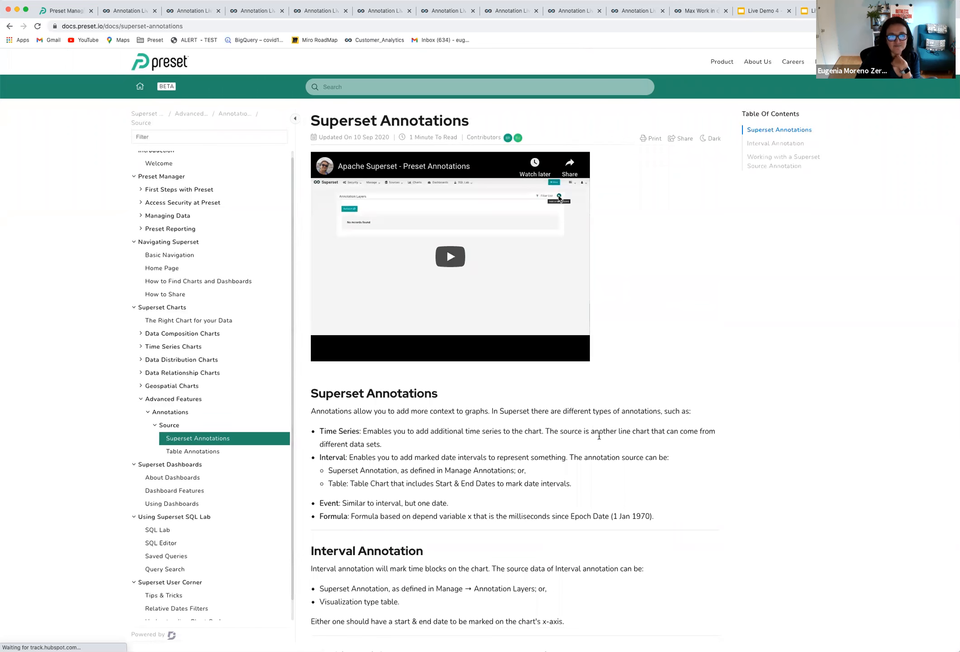
scroll(599, 438, down, 1)
scroll(599, 438, down, 20)
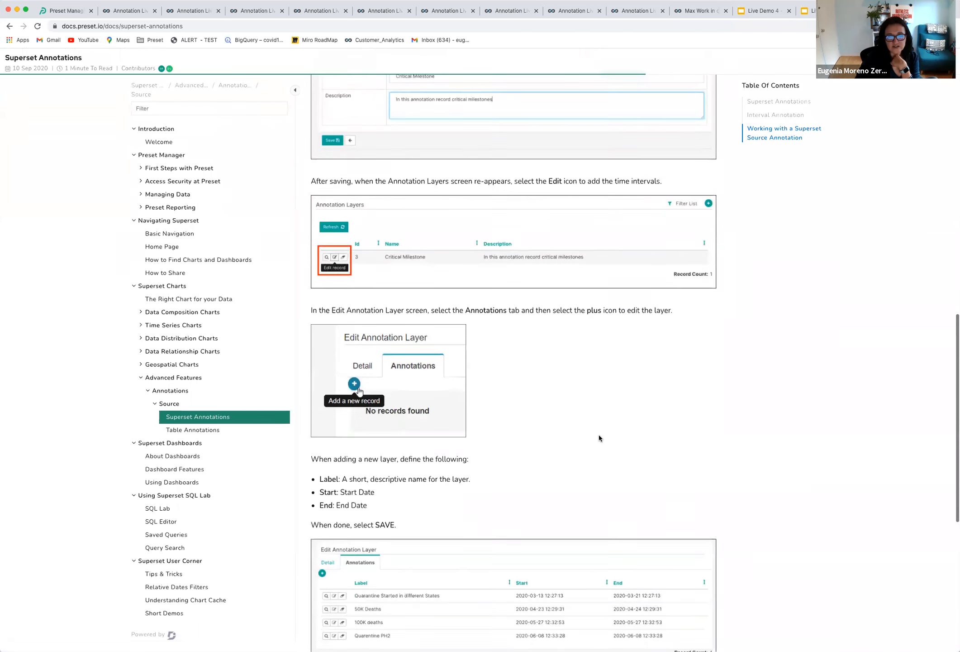
scroll(600, 438, down, 4)
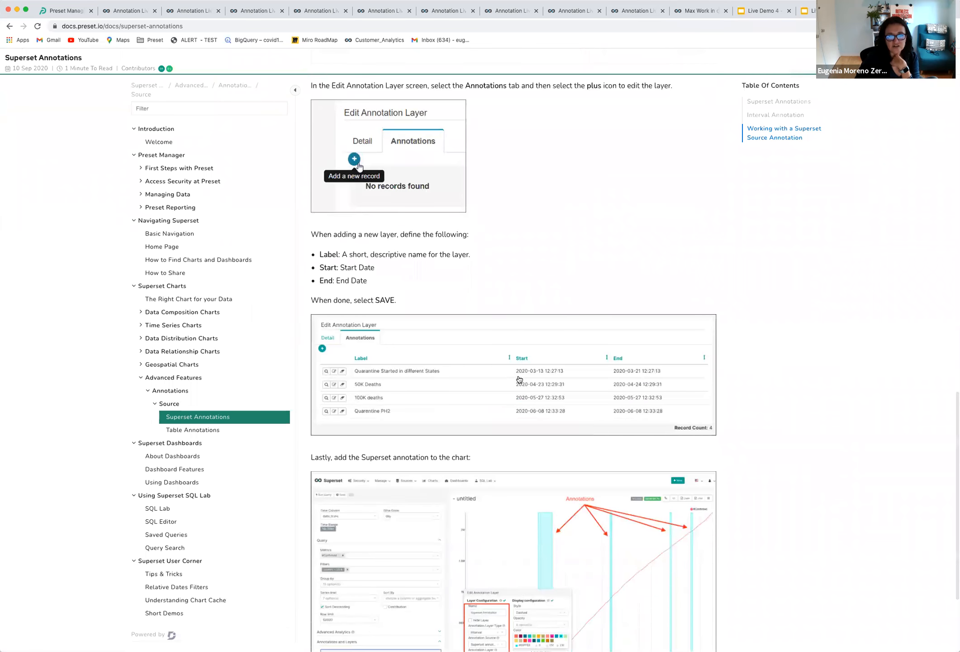
scroll(517, 376, up, 4)
scroll(516, 375, up, 5)
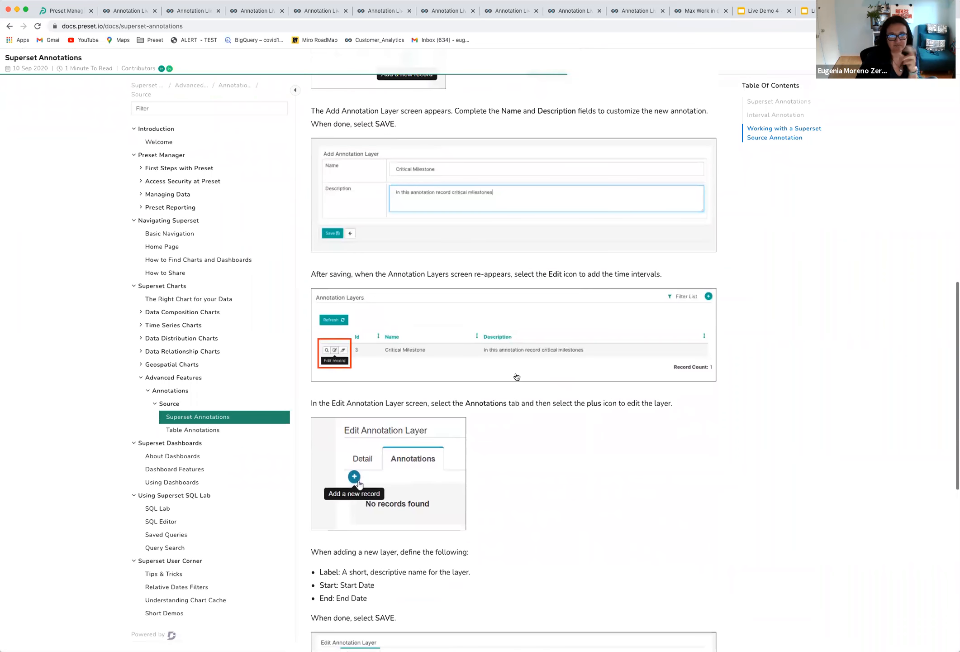
scroll(540, 397, up, 5)
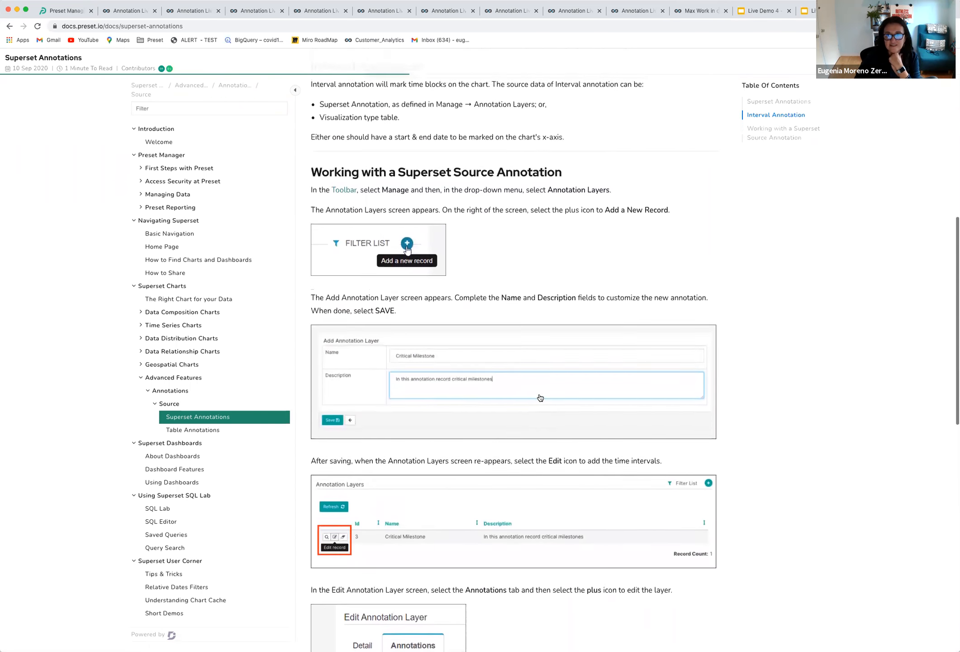
scroll(540, 397, up, 7)
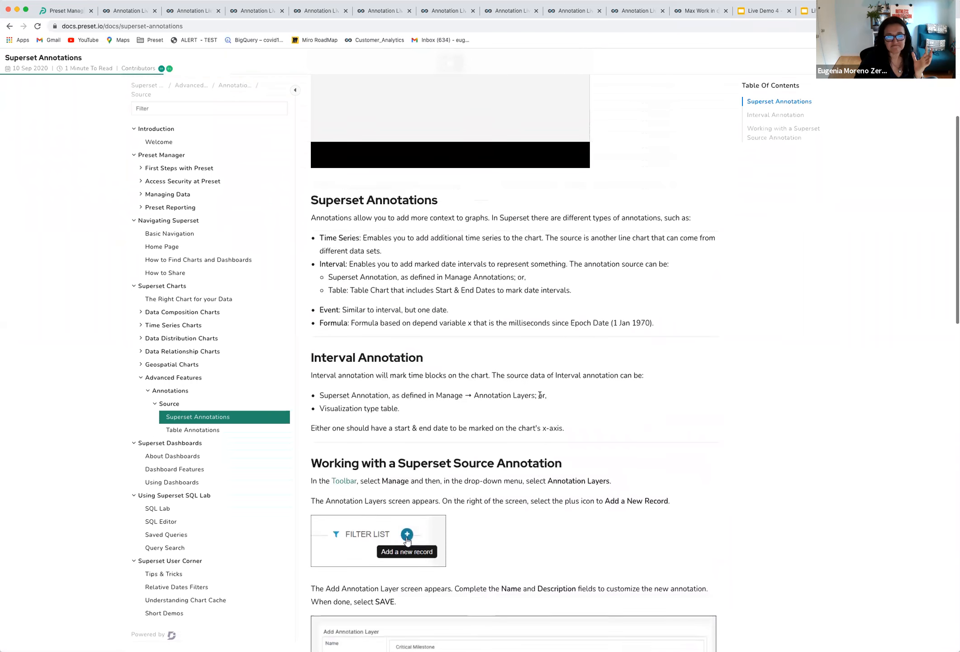
scroll(540, 397, down, 5)
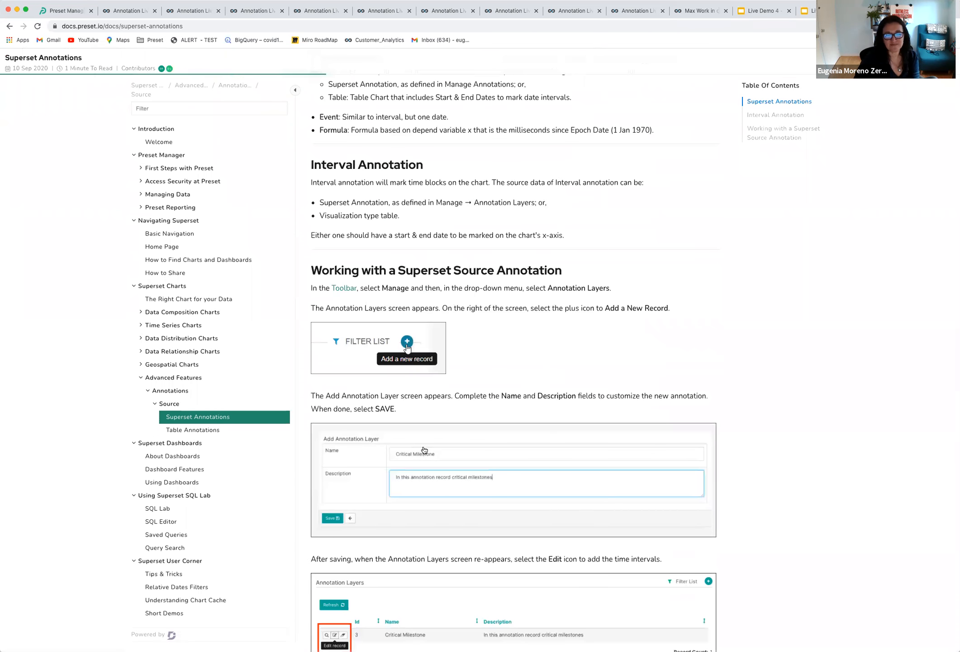
scroll(437, 503, down, 5)
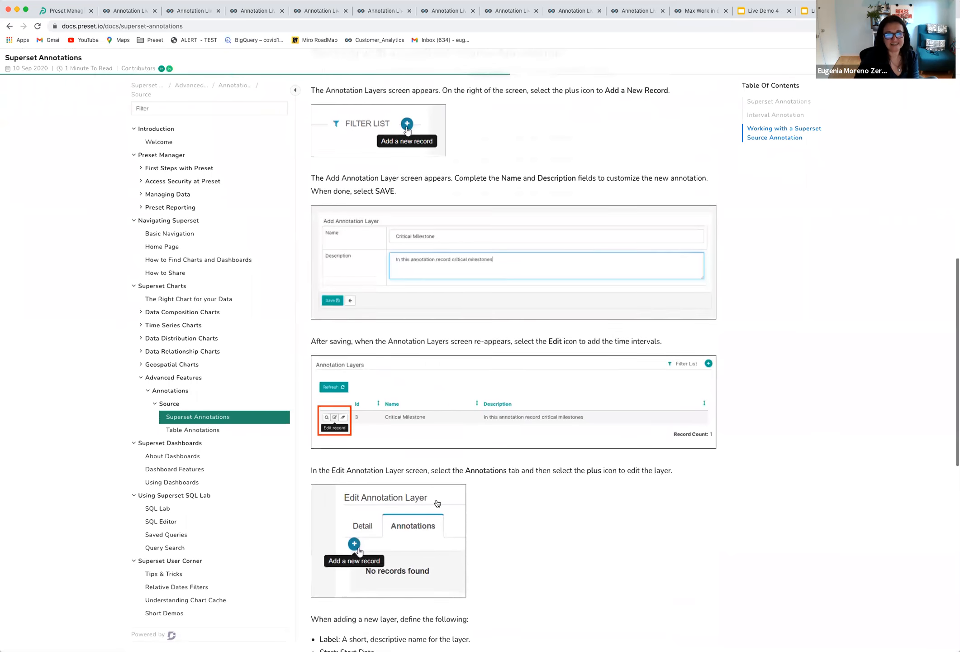
scroll(472, 367, up, 5)
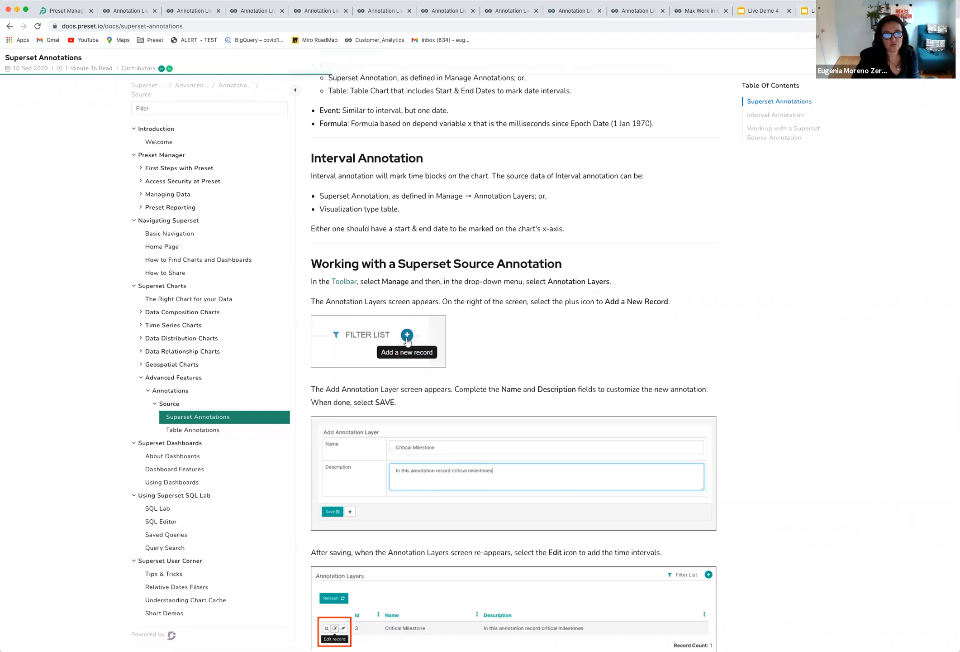
- Explore the Max Work in different repositories chart from the Annotation Live Demo dashboard and close that dashboard's browser tab
click(129, 11)
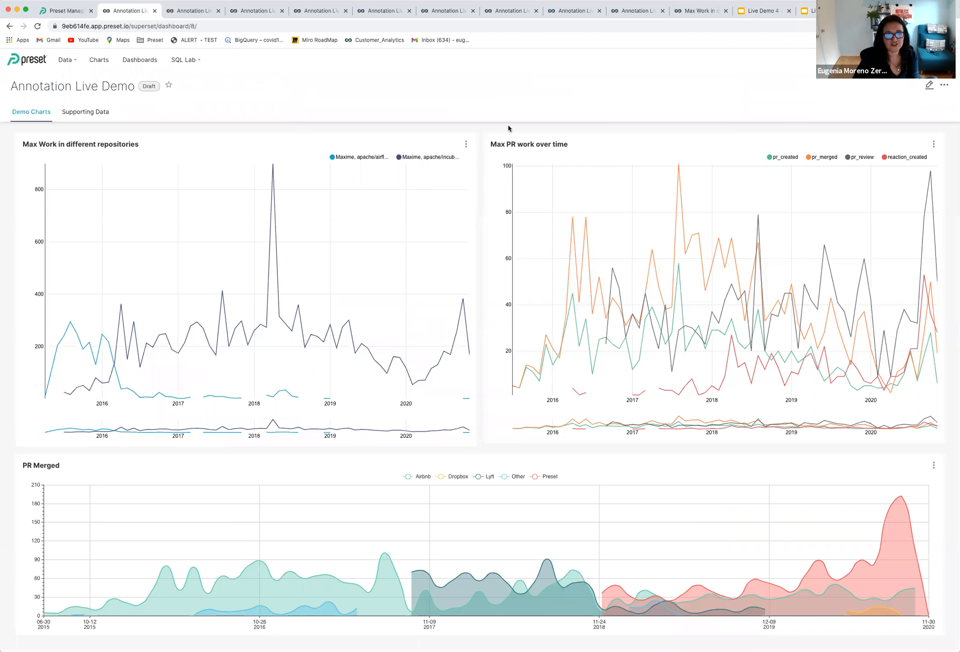
click(466, 144)
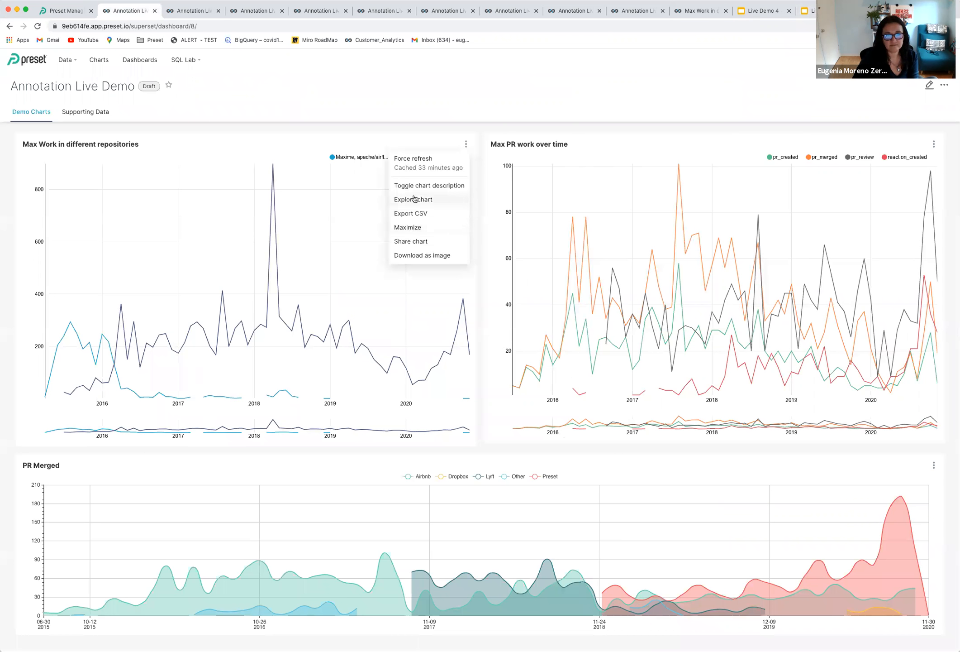
click(413, 200)
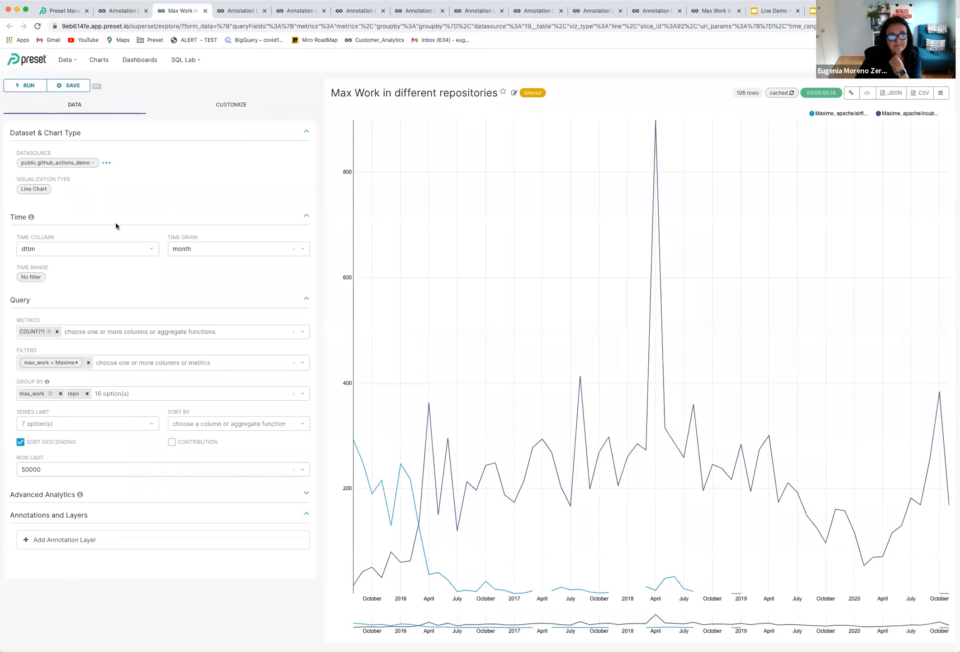
click(130, 11)
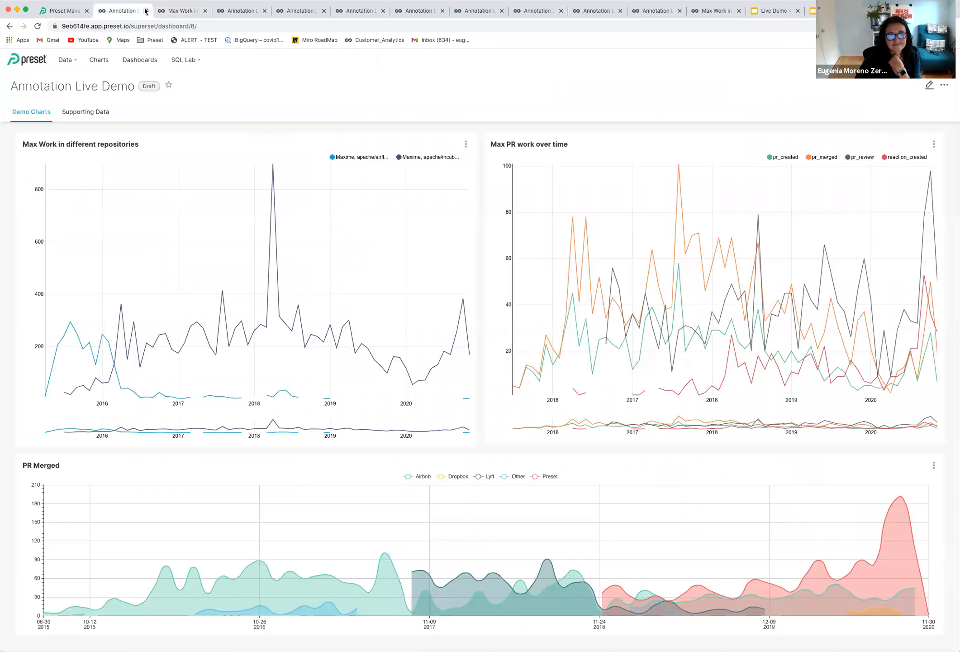
click(145, 11)
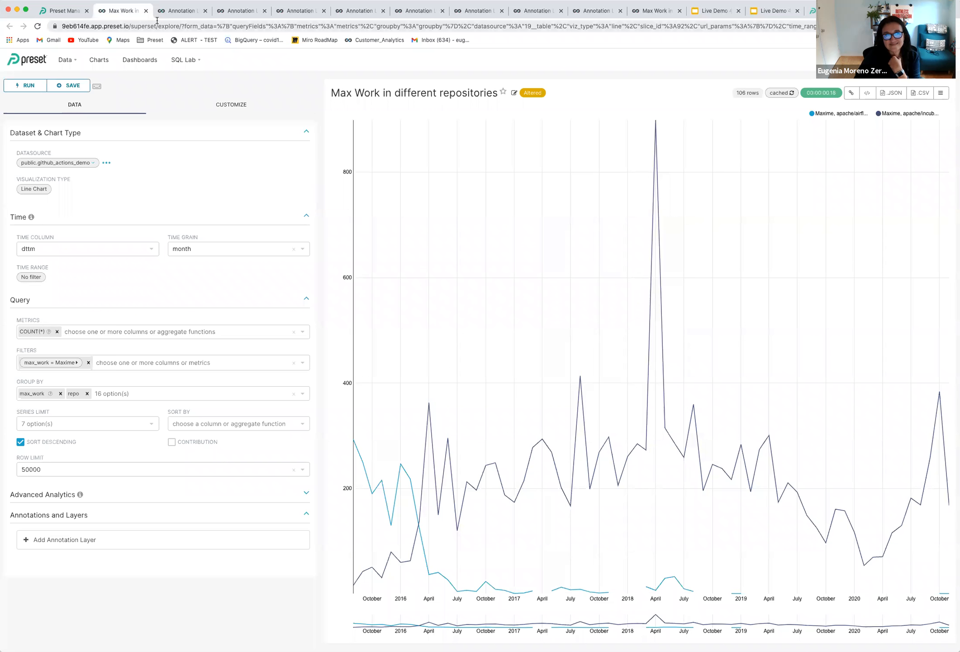